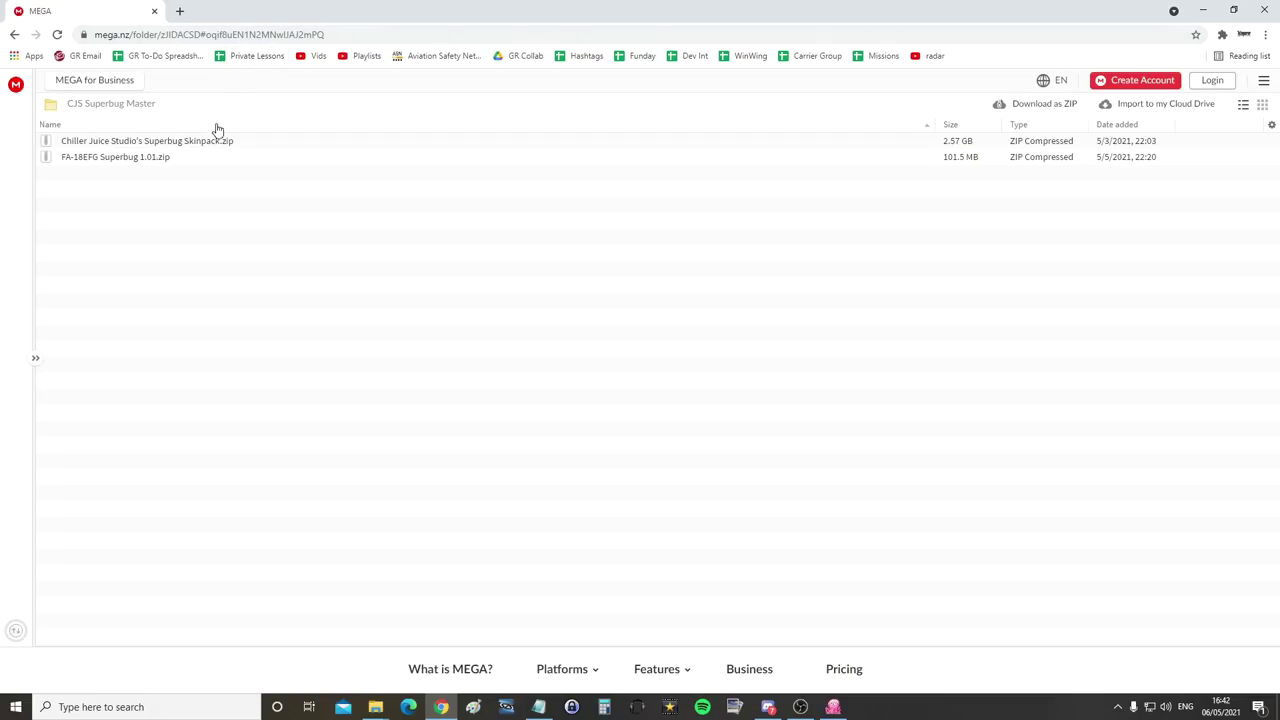
- Display the download options for FA-18EFG Superbug 1.01.zip in the shared CJS Superbug Master folder, without downloading it
right_click(159, 160)
mouse_move(228, 216)
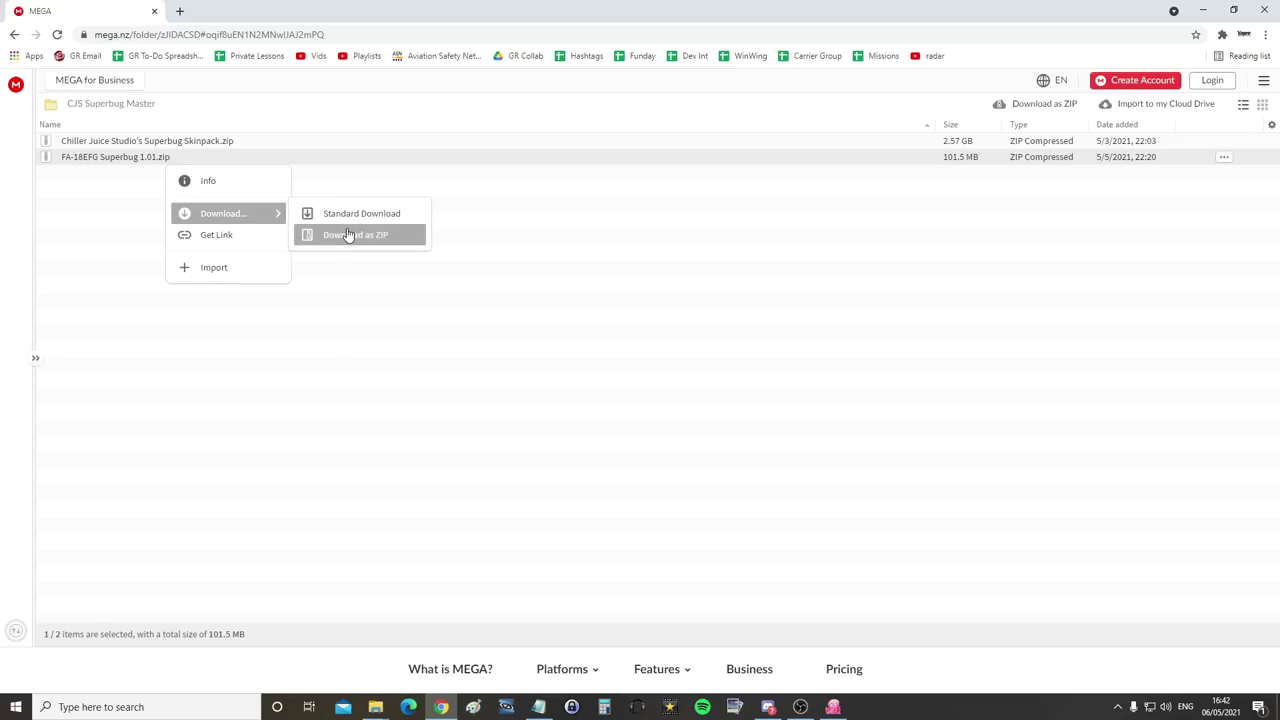
left_click(530, 187)
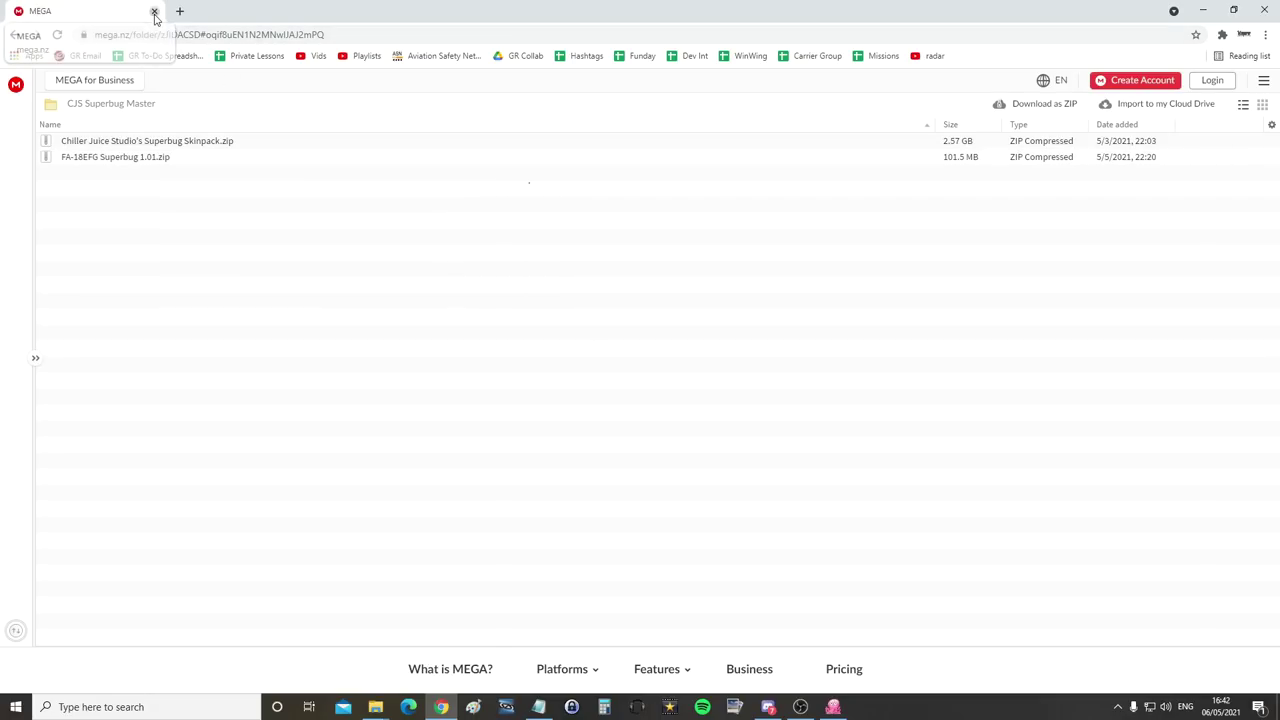
- Close the MEGA page and locate the downloaded Archive-7d45.zip and Archive-fc2f.zip in the Downloads folder
left_click(155, 12)
left_click(279, 302)
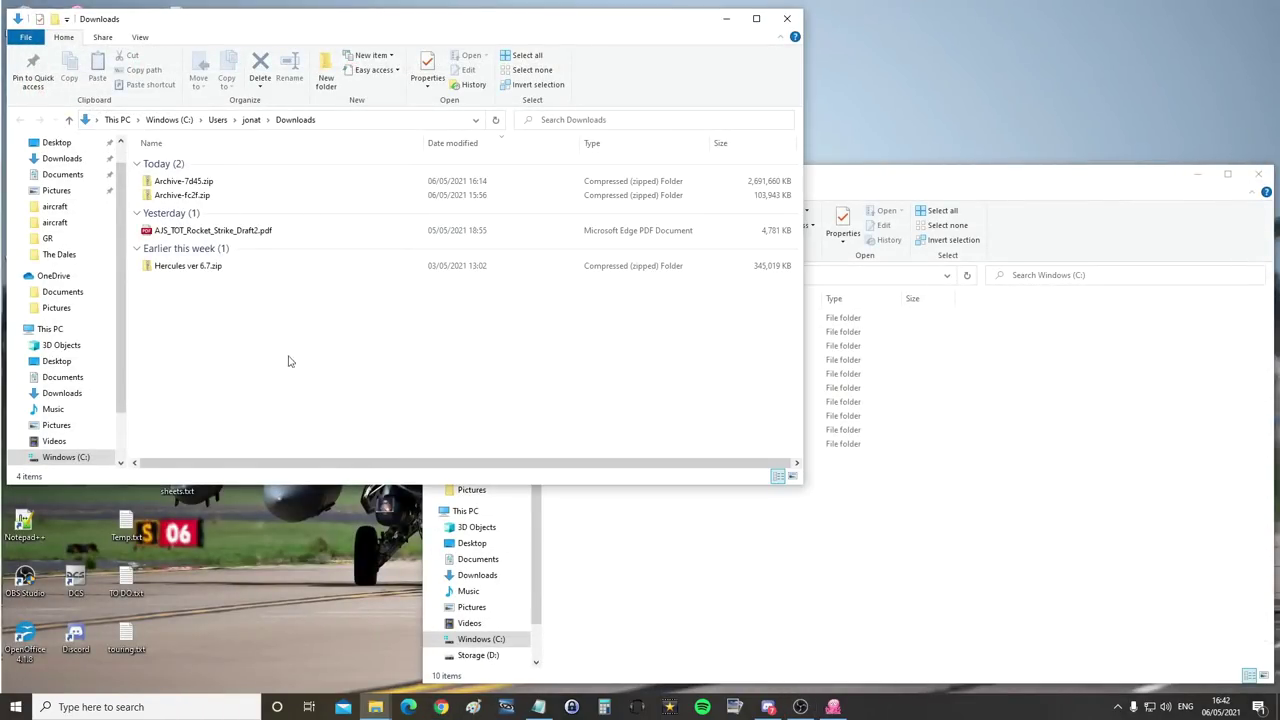
left_click(196, 182)
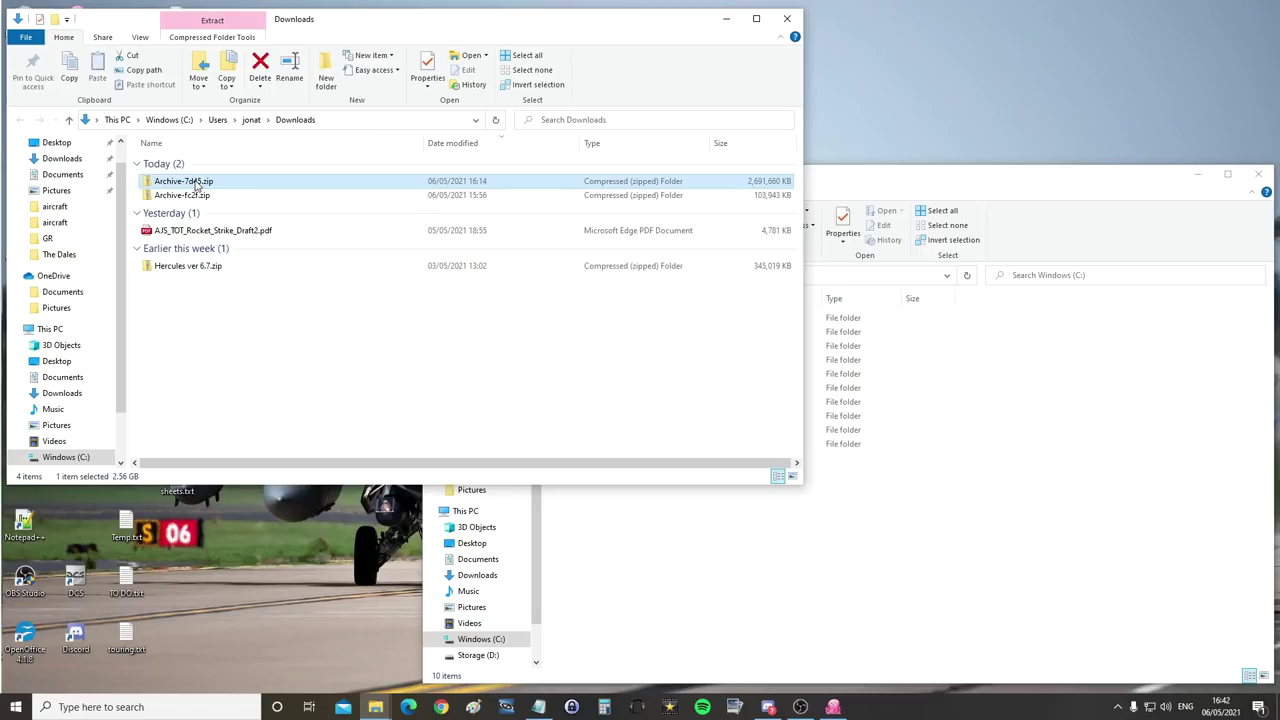
left_click(193, 197)
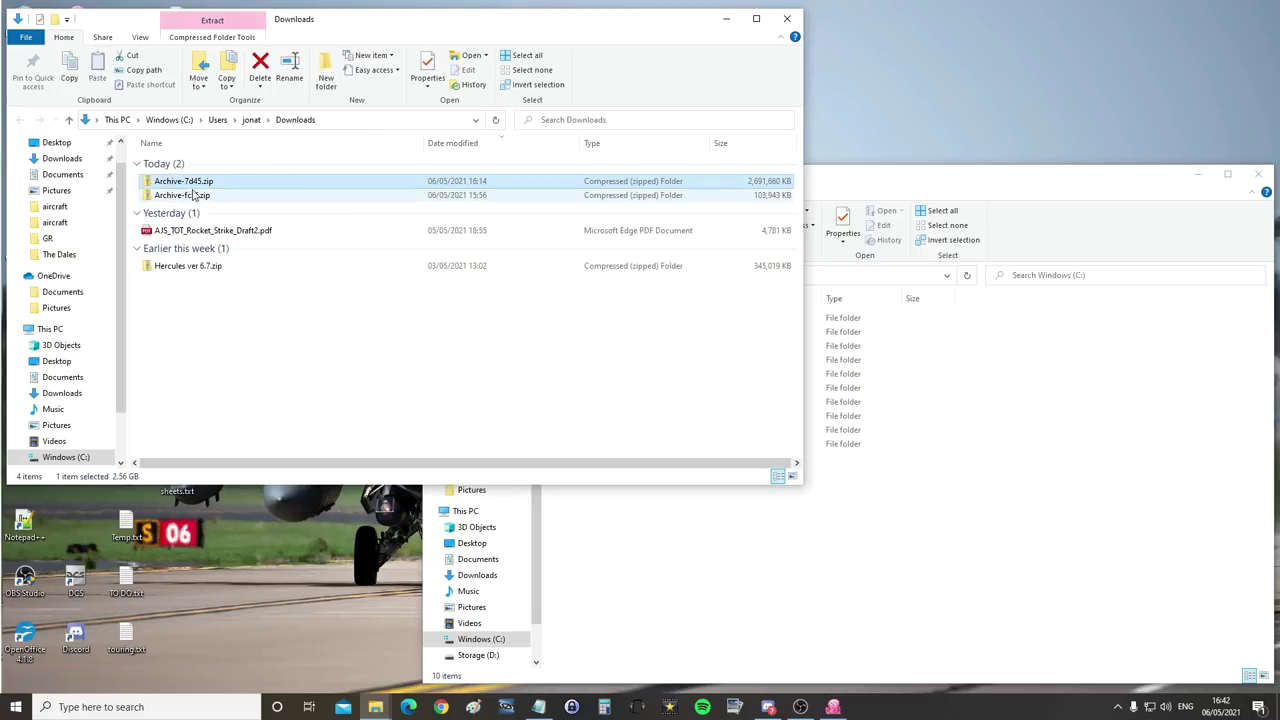
- Switch to README.txt in Notepad and examine its introduction describing the mod's cockpit, systems and aircraft models
key("alt+Tab")
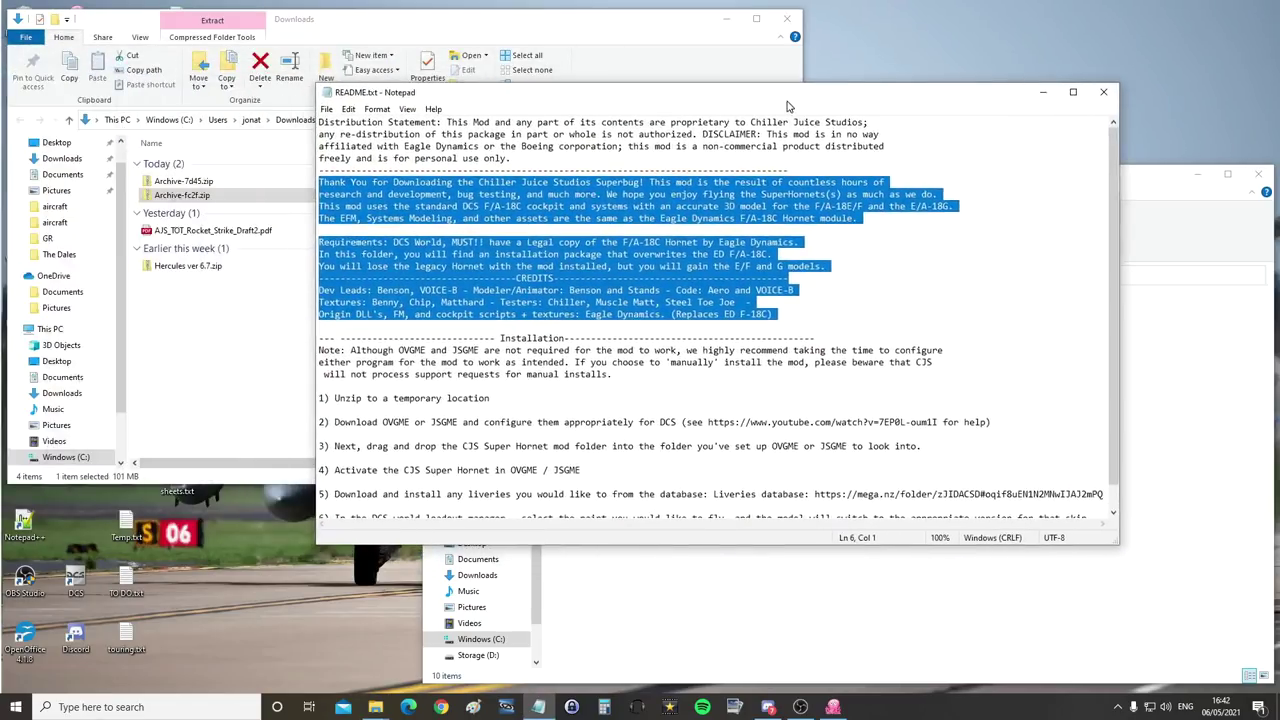
left_click(664, 263)
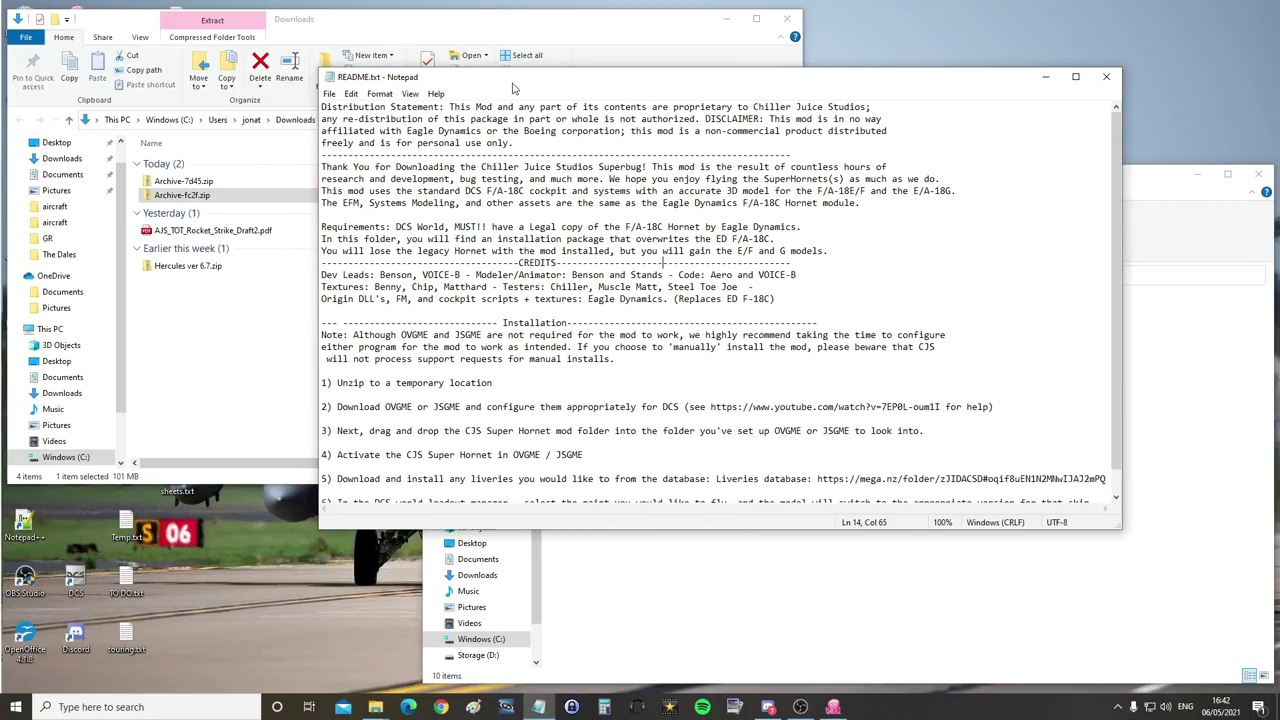
left_click_drag(515, 80, 535, 56)
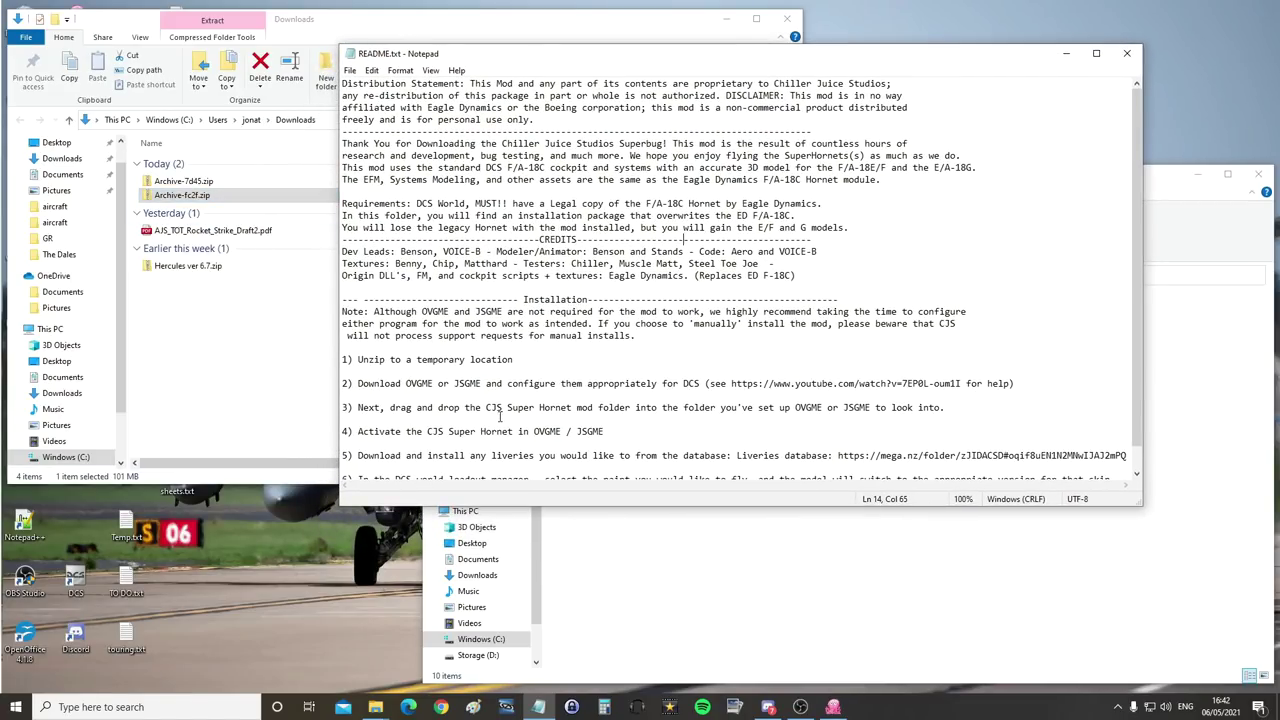
left_click_drag(430, 146, 960, 157)
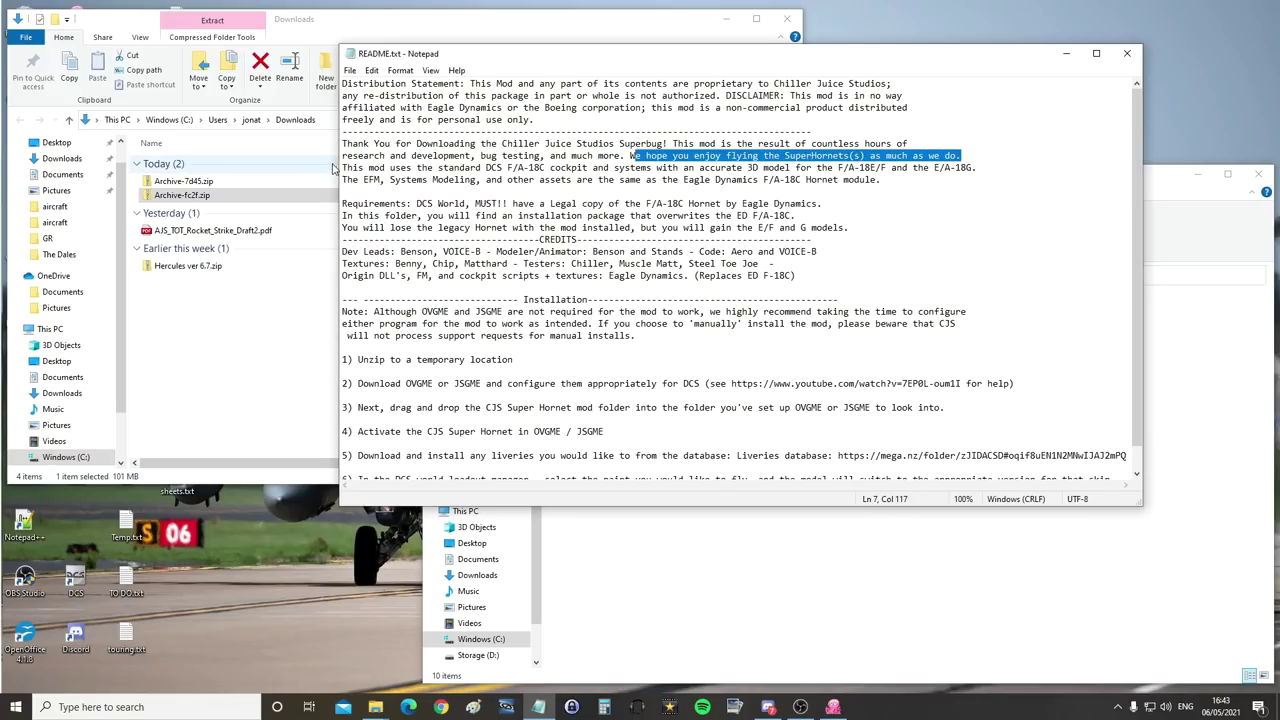
left_click_drag(395, 180, 510, 168)
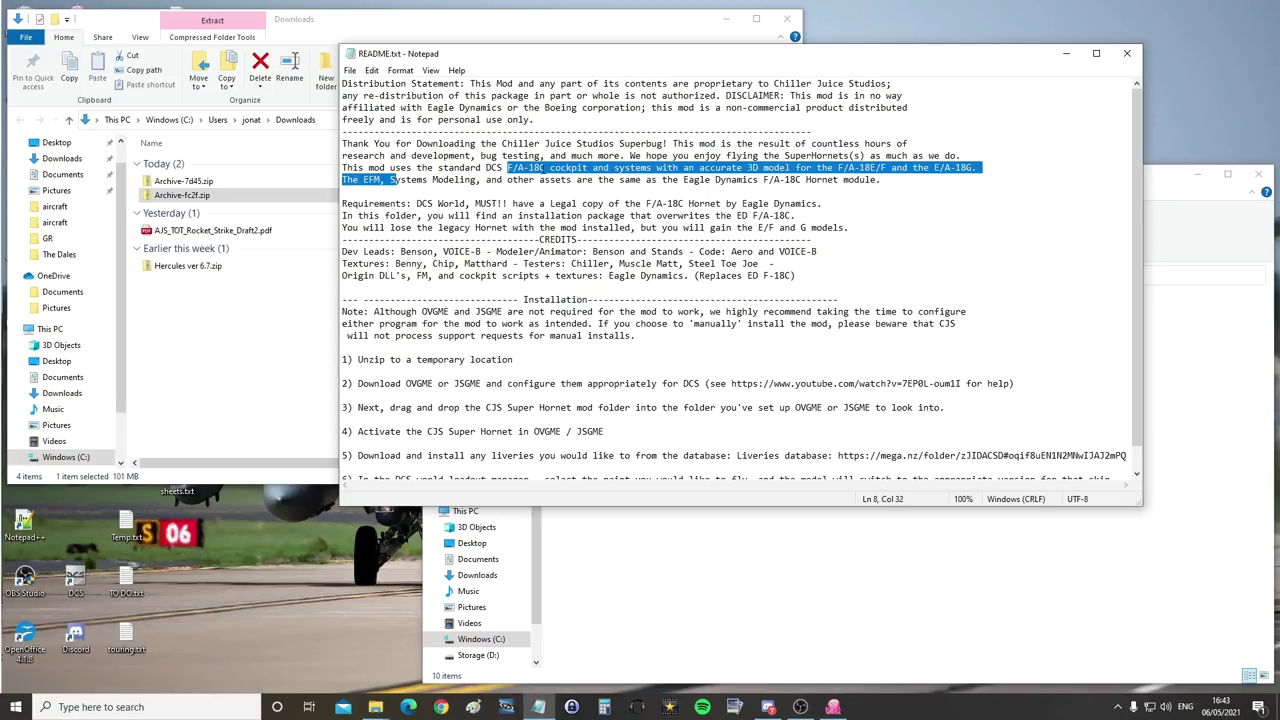
left_click(553, 168)
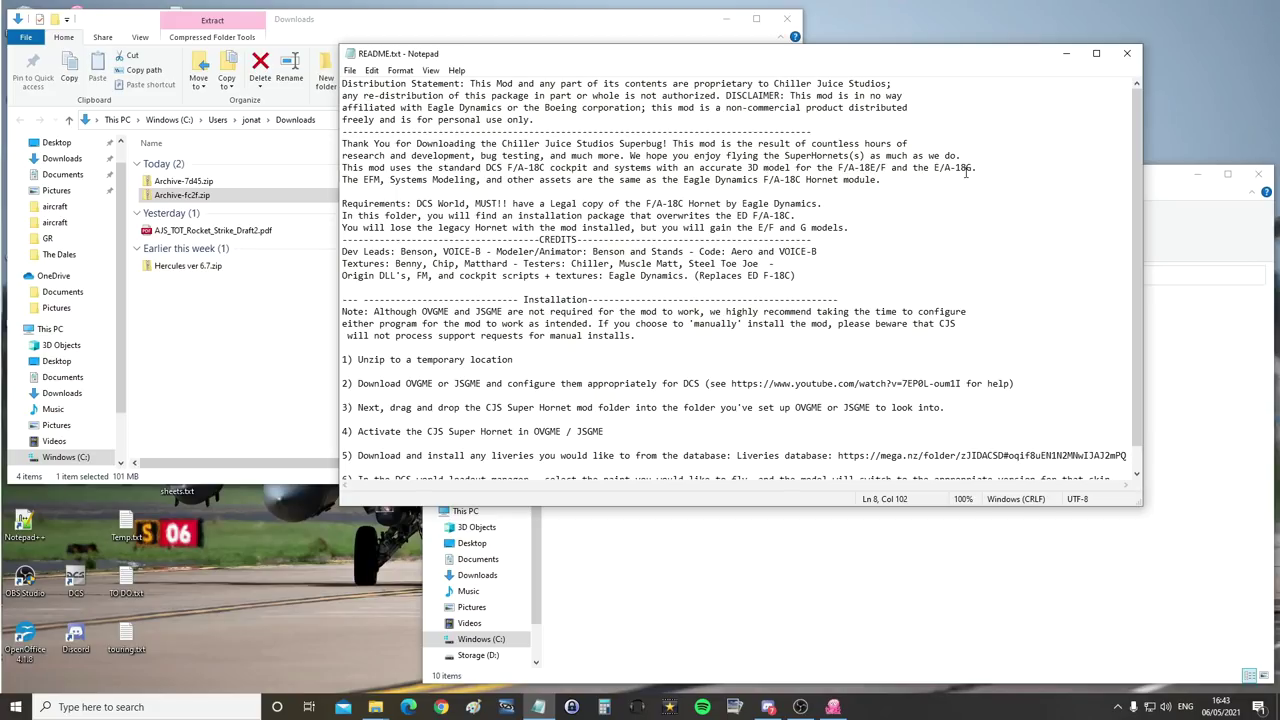
left_click_drag(363, 180, 772, 181)
left_click(798, 180)
- Review the credits and installation sections of README.txt, and minimize the file
left_click_drag(827, 276, 340, 250)
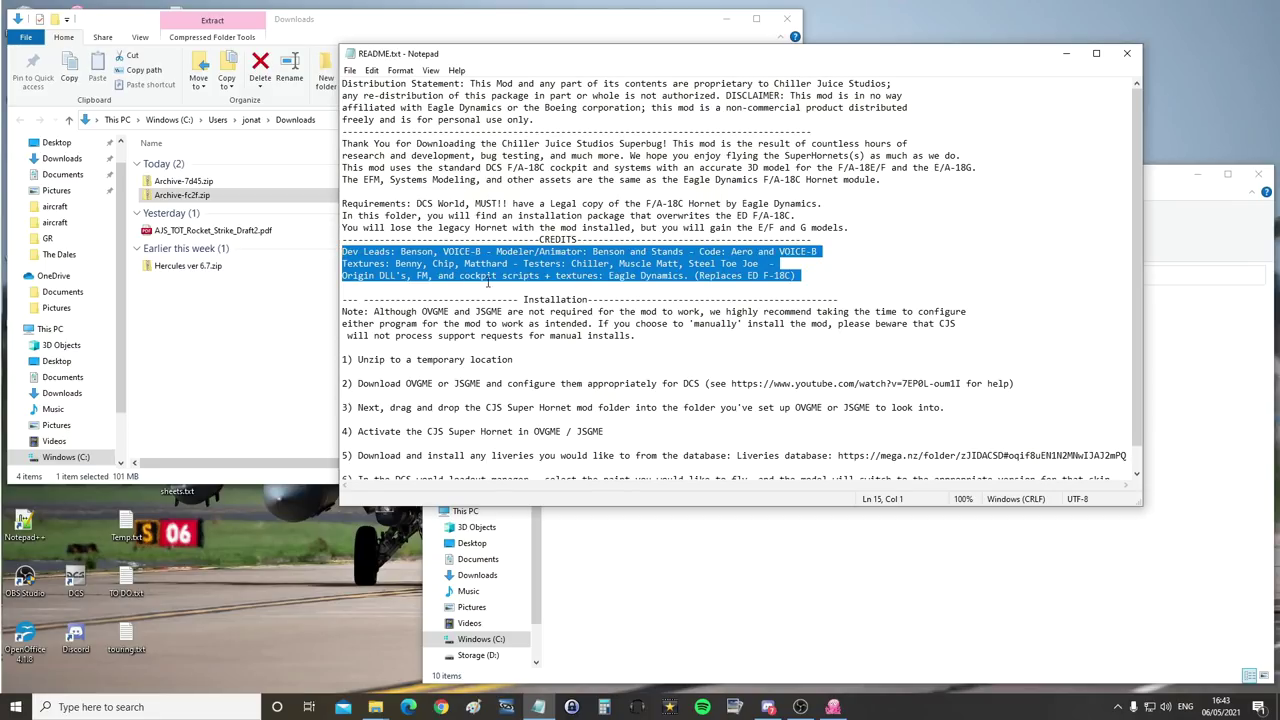
left_click(655, 274)
left_click_drag(620, 264, 677, 264)
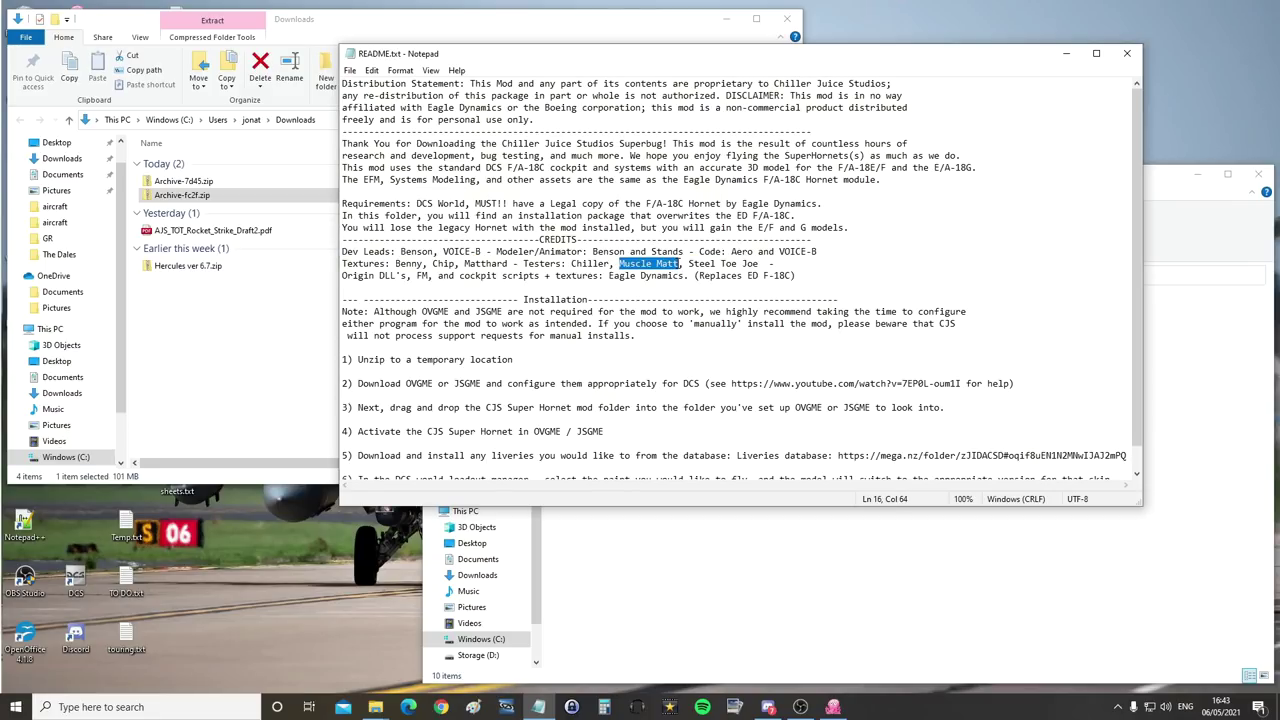
left_click_drag(373, 323, 615, 455)
left_click(561, 308)
left_click(1068, 53)
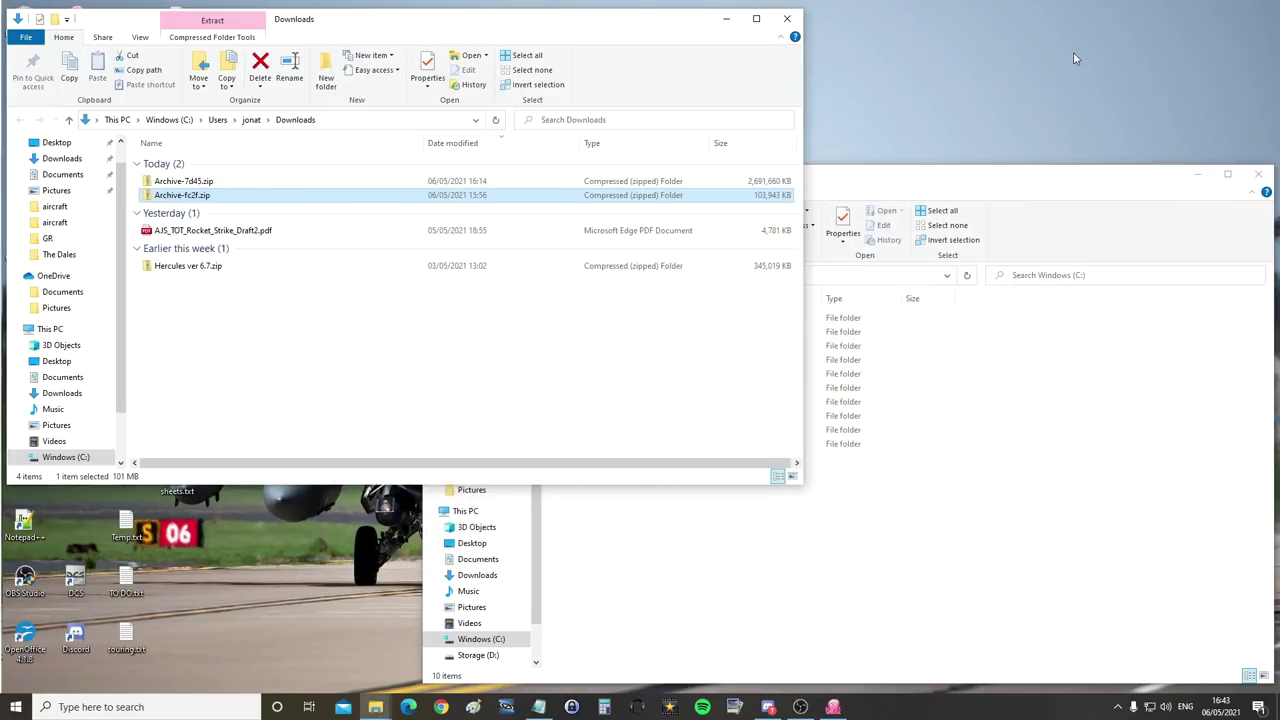
- Bring the Windows (C:) Explorer window forward and navigate it to DCS World OpenBeta\CoreMods\aircraft on New Volume (E:)
left_click(855, 181)
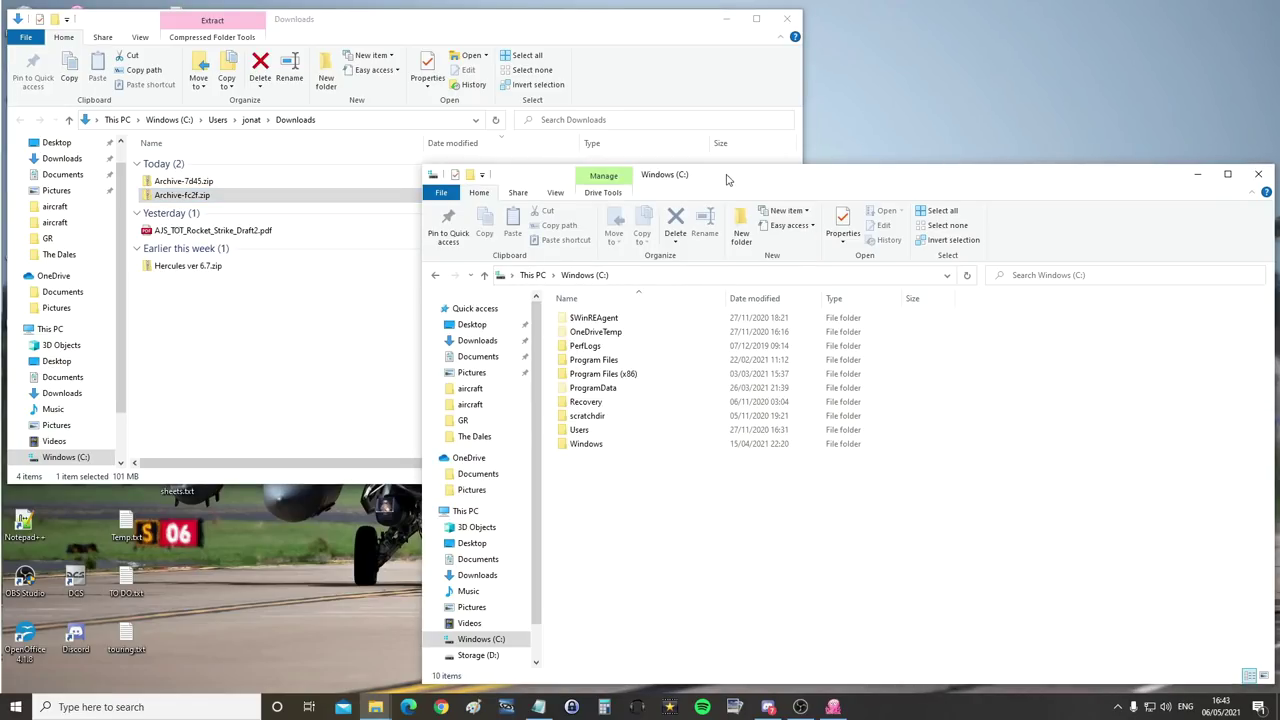
left_click_drag(724, 179, 674, 83)
scroll(430, 455, "down", 1)
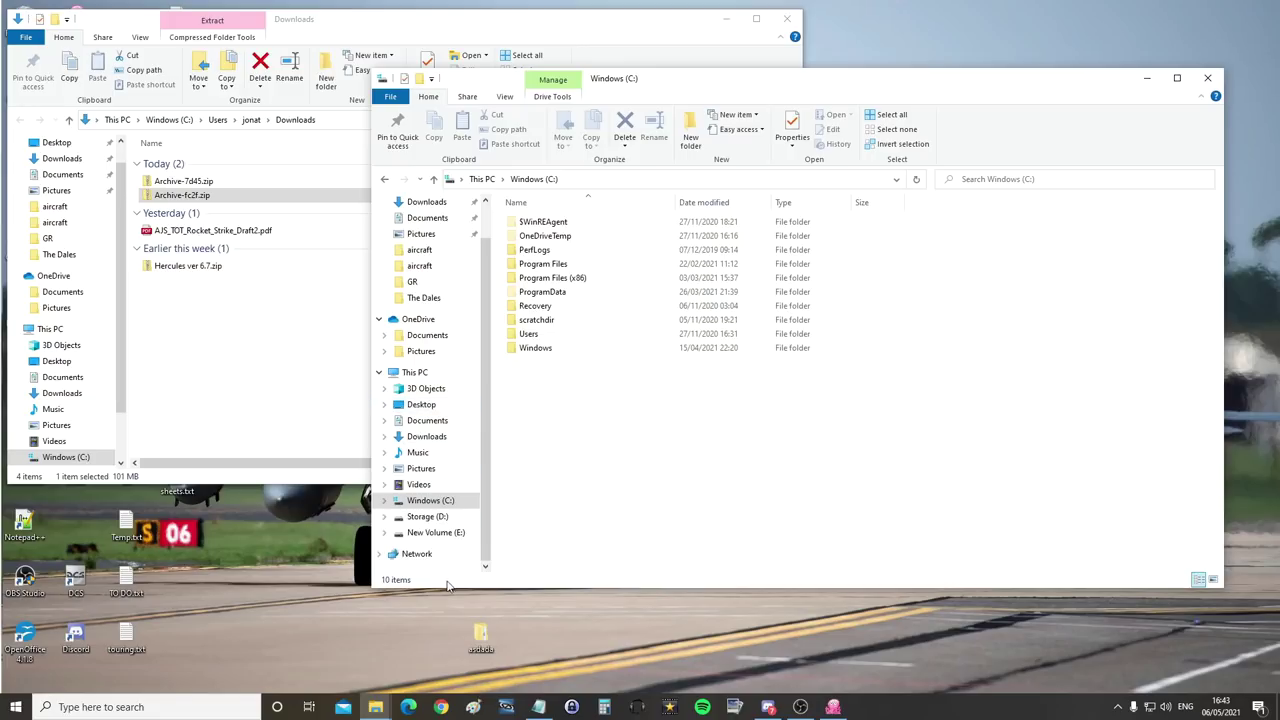
left_click(440, 533)
double_click(538, 236)
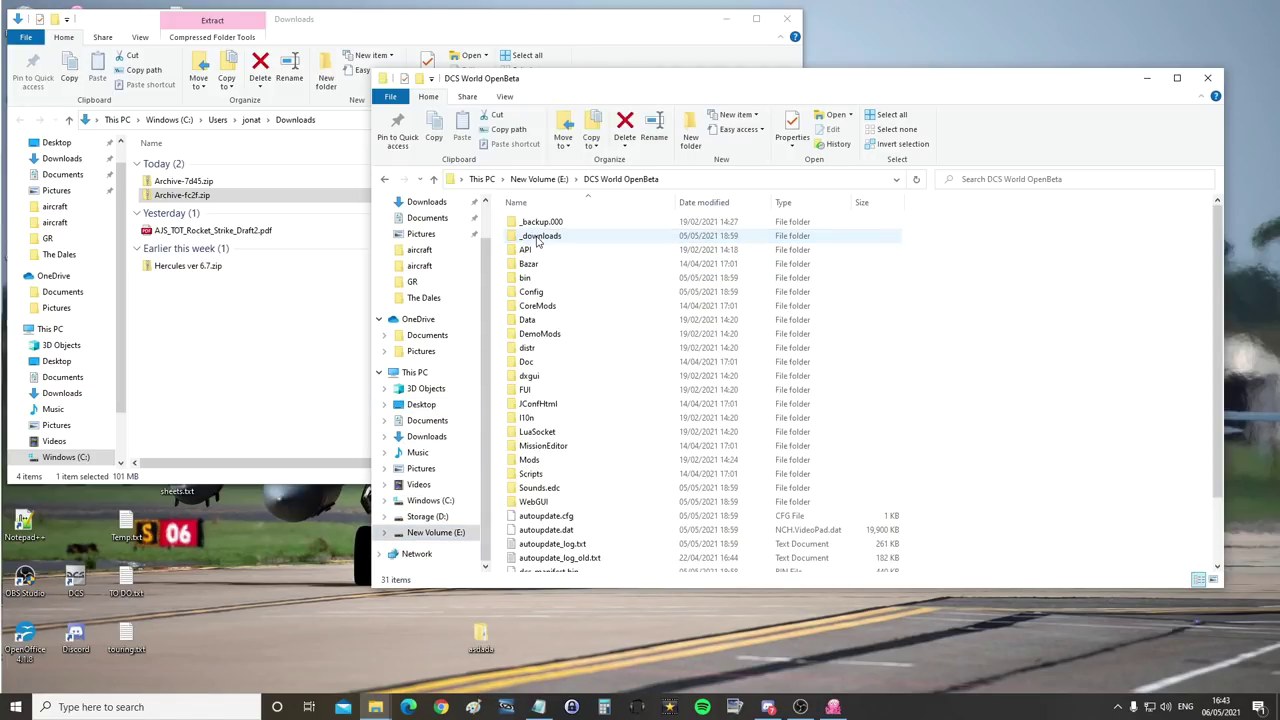
double_click(537, 305)
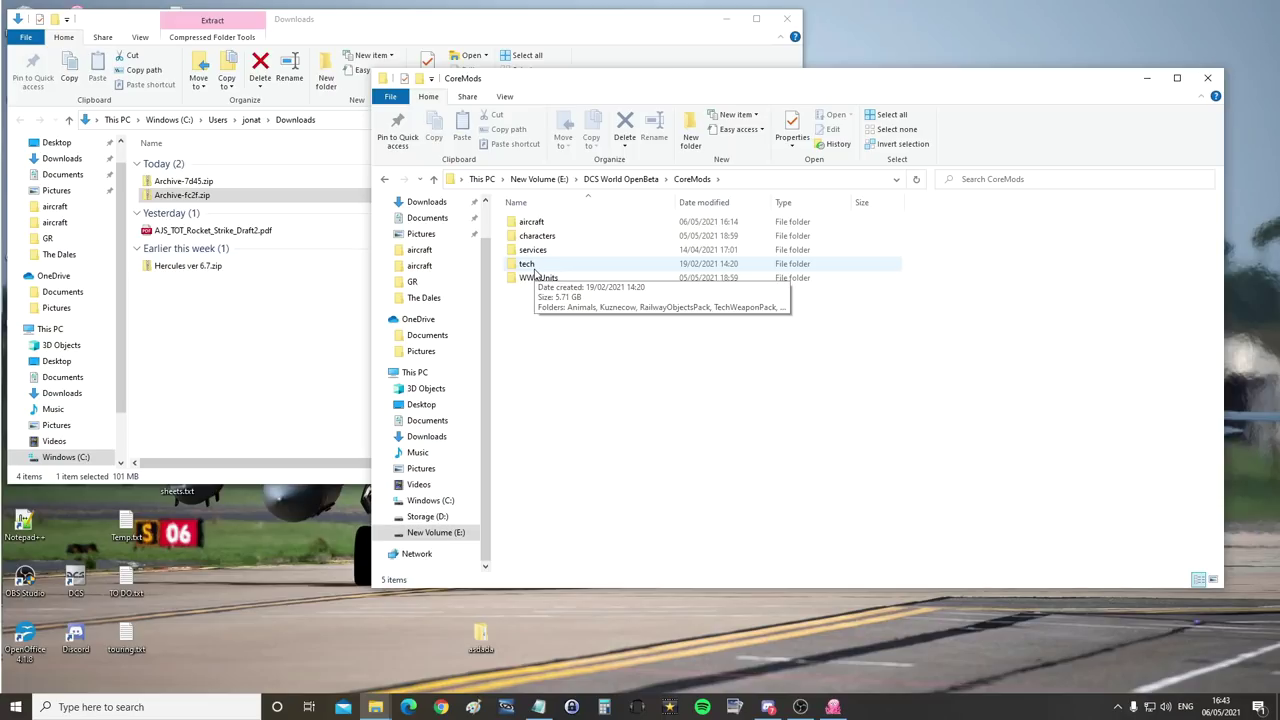
double_click(530, 223)
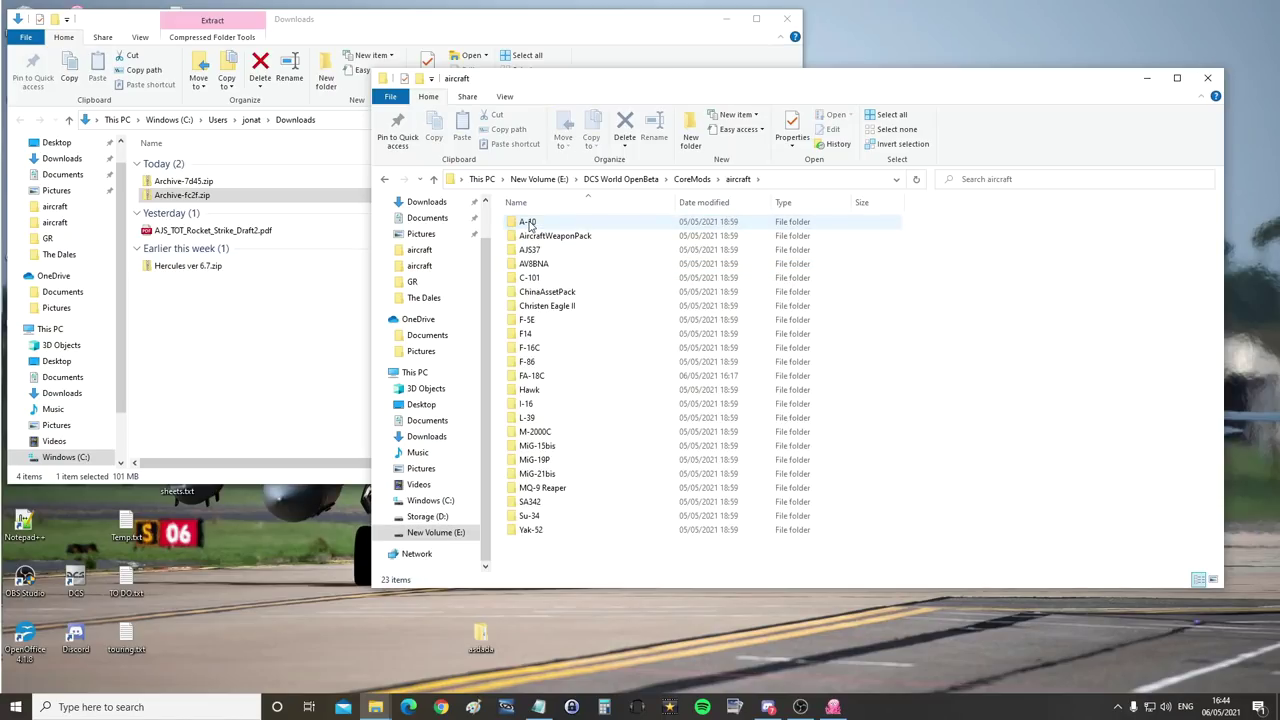
- Select the FA-18C folder in CoreMods\aircraft and show its copy option
left_click(536, 378)
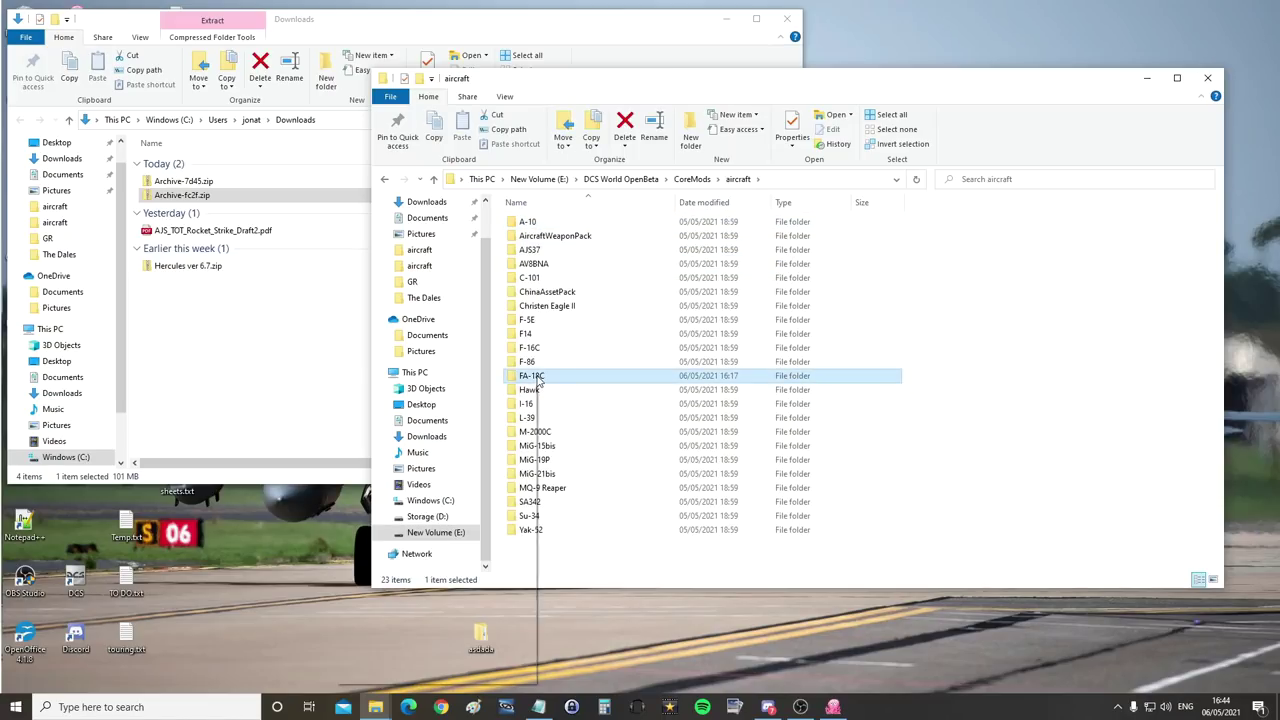
right_click(538, 380)
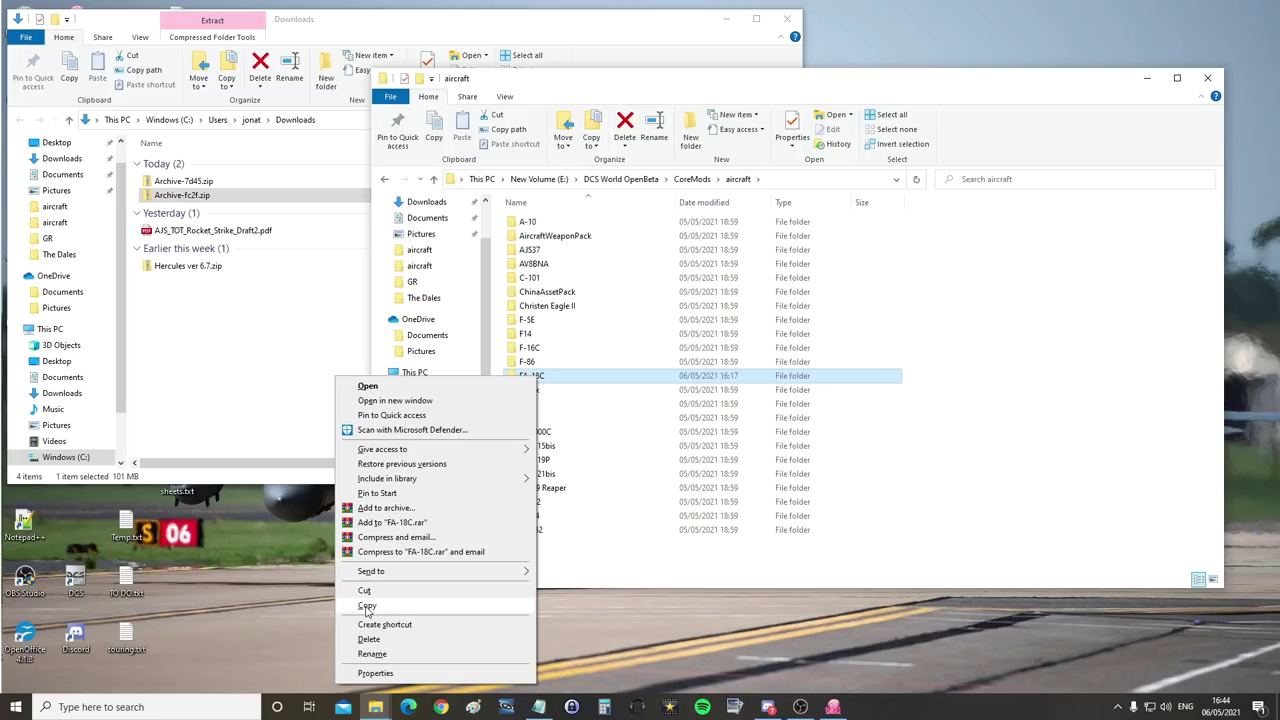
left_click(367, 606)
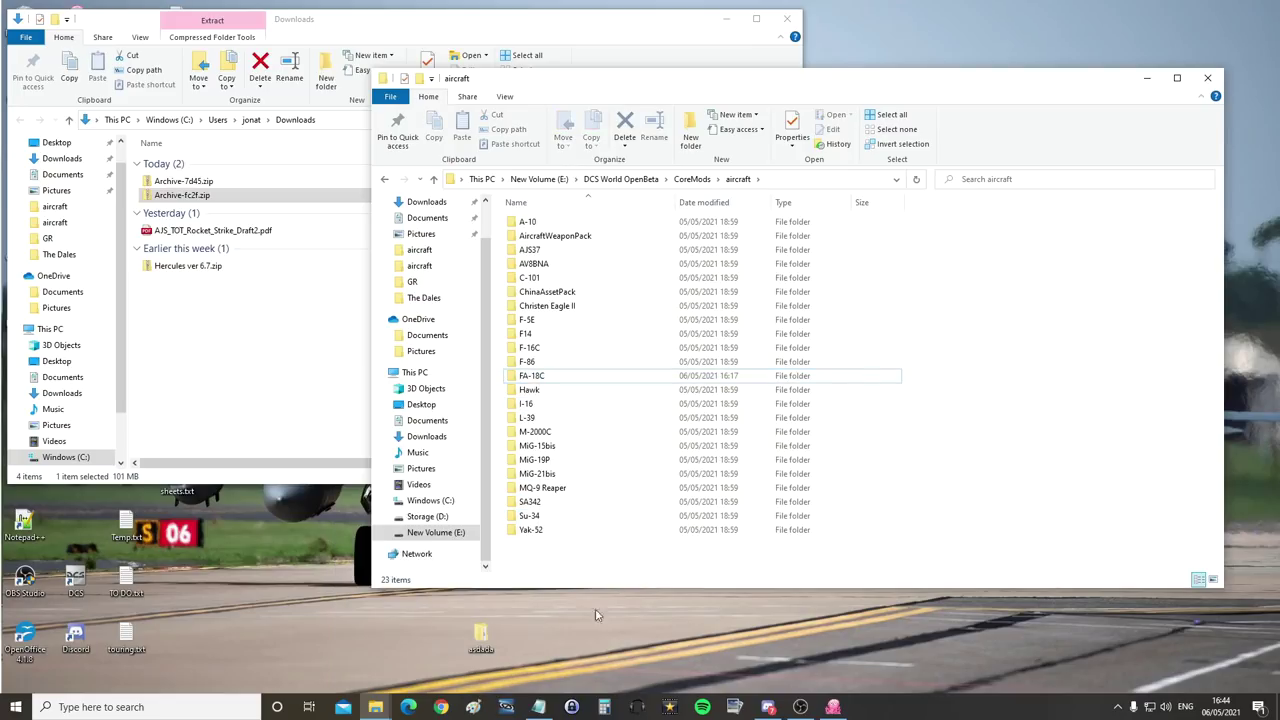
- Open BackUp\CoreMods\aircraft on Storage (D:) and check the FA-18C backup folder
left_click(439, 522)
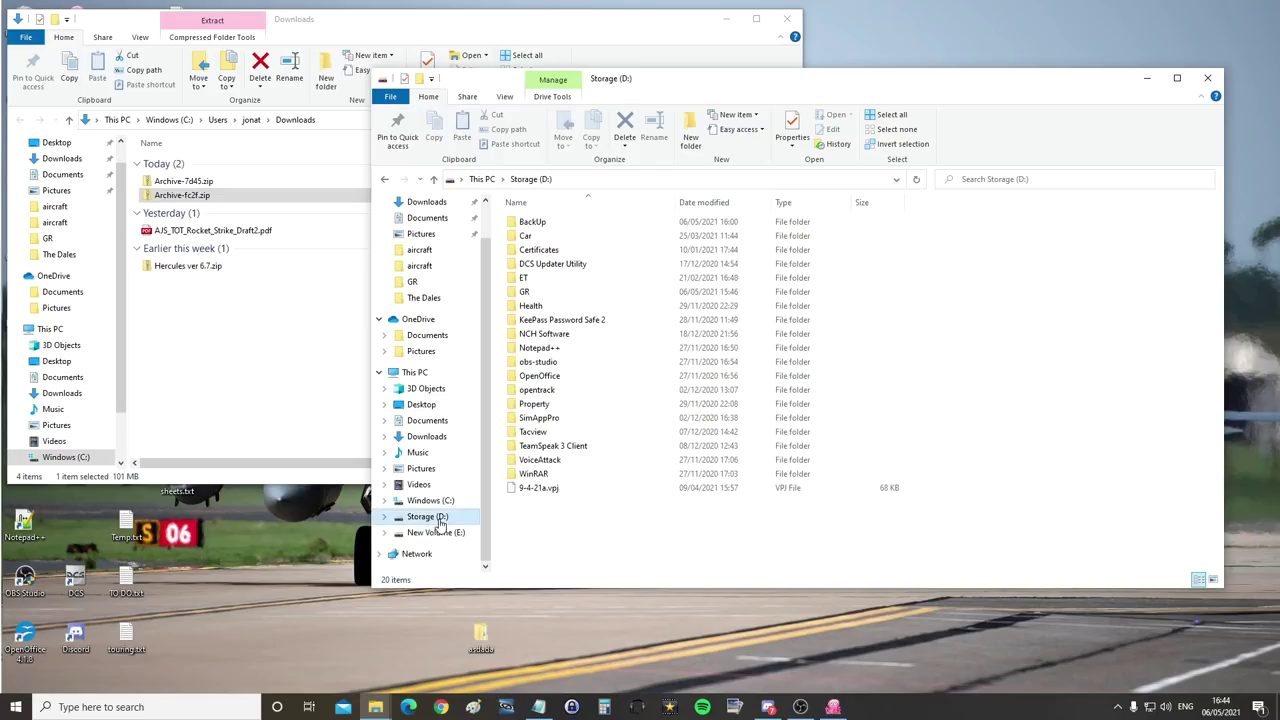
double_click(532, 222)
double_click(540, 334)
double_click(533, 222)
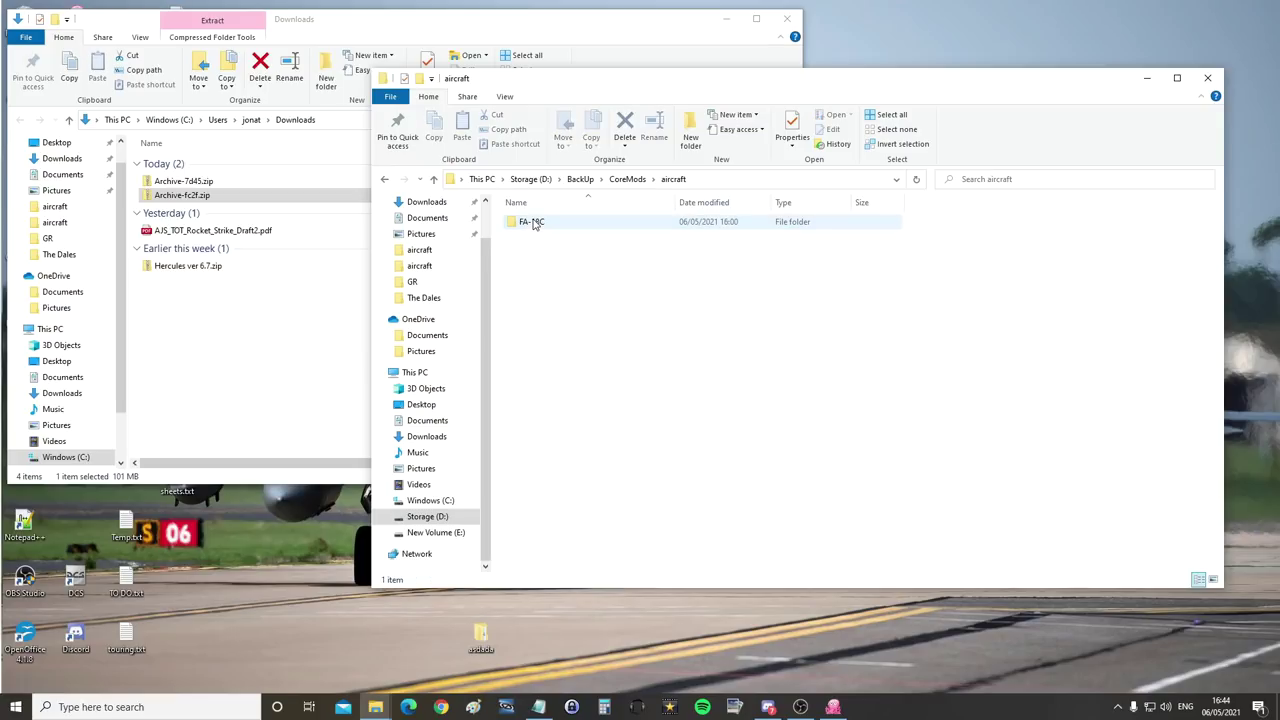
right_click(572, 300)
left_click(536, 221)
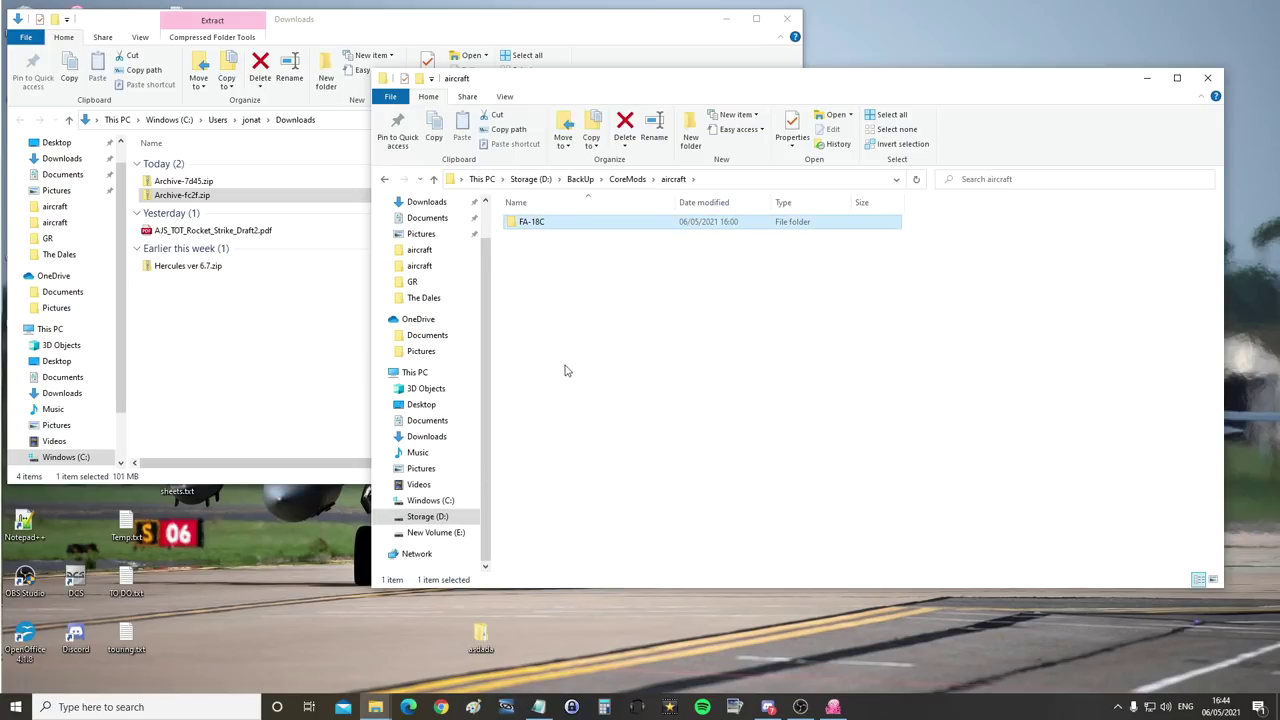
left_click(588, 338)
- Open DCS World OpenBeta\Mods\aircraft on New Volume (E:) and show the copy option for its FA-18C folder
left_click(440, 533)
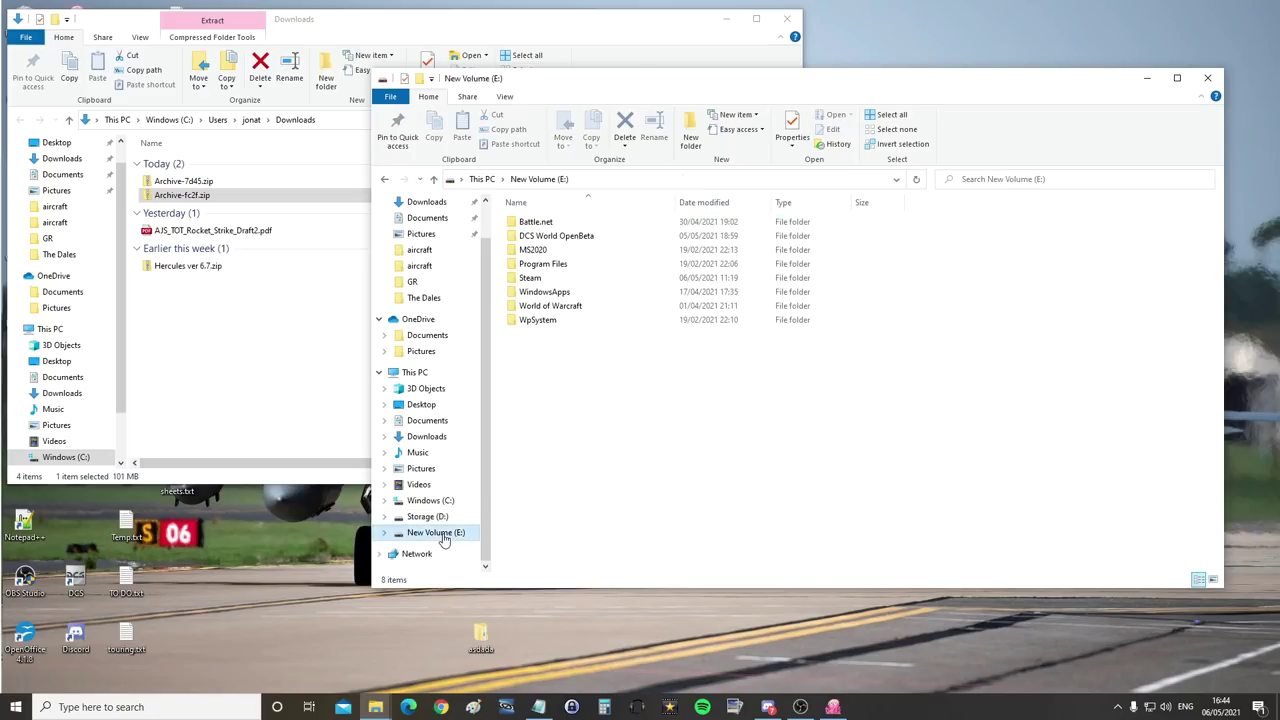
double_click(550, 237)
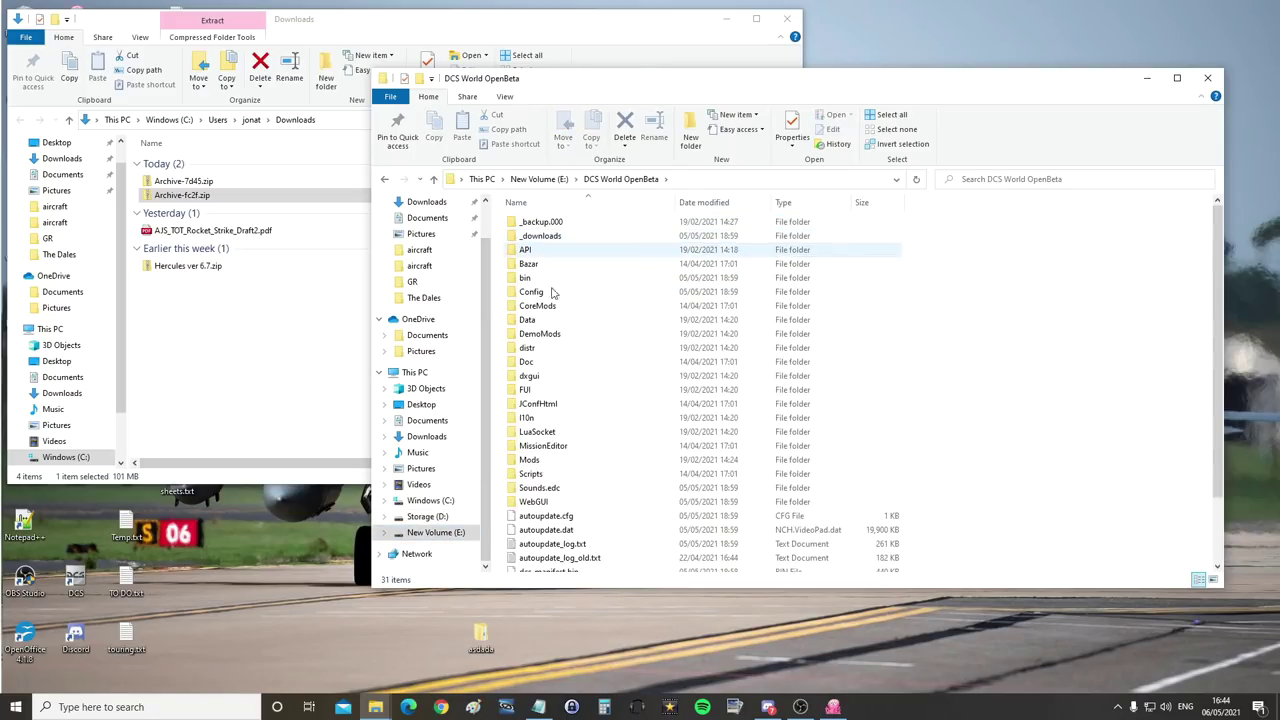
double_click(530, 461)
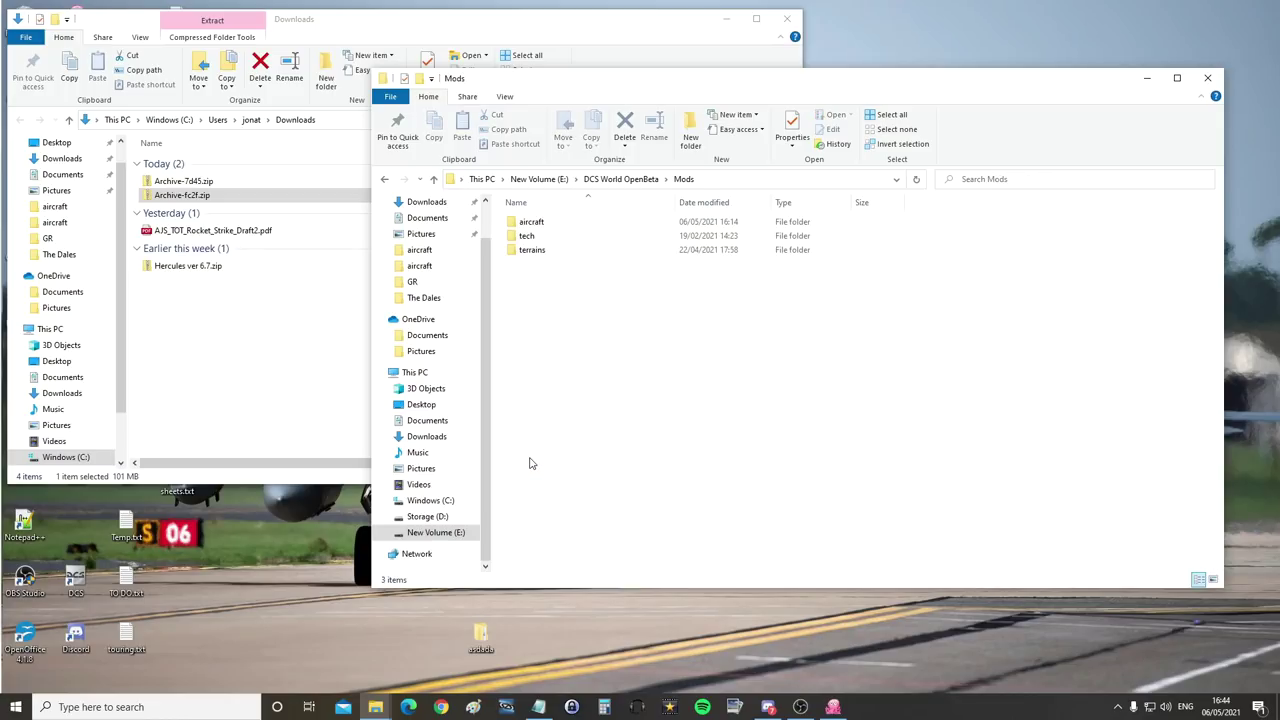
double_click(530, 222)
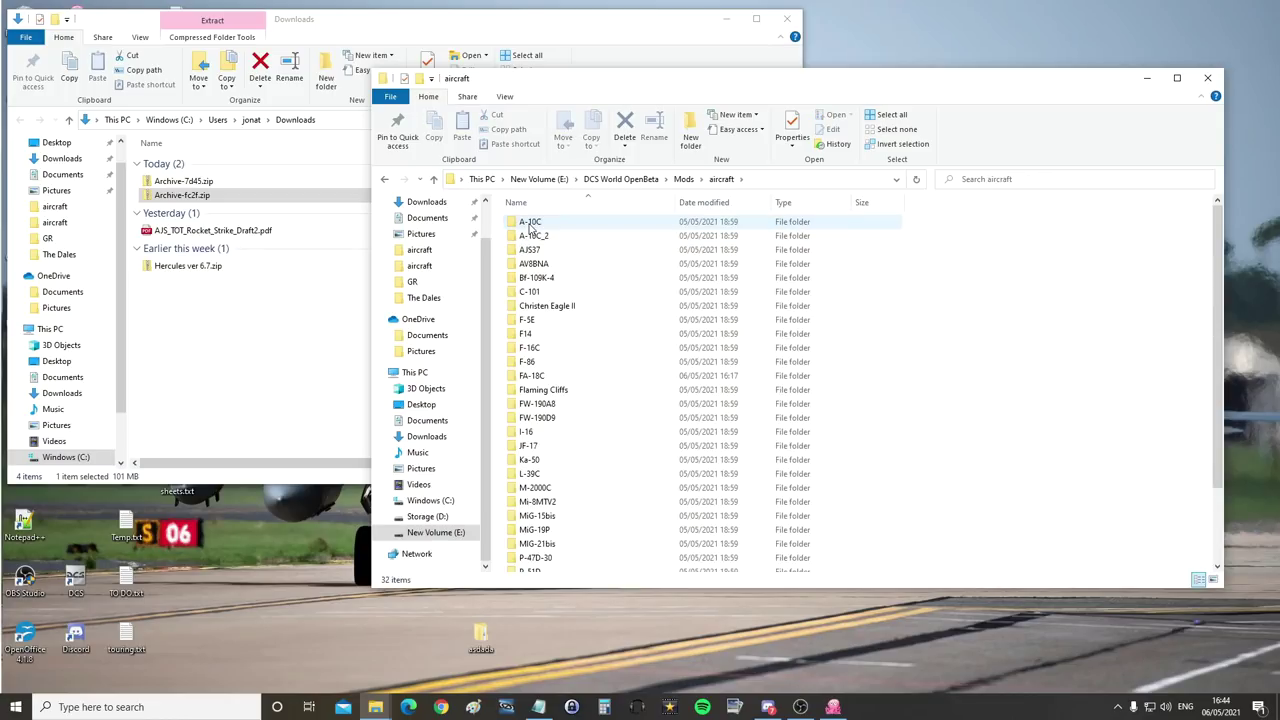
left_click(524, 377)
right_click(524, 378)
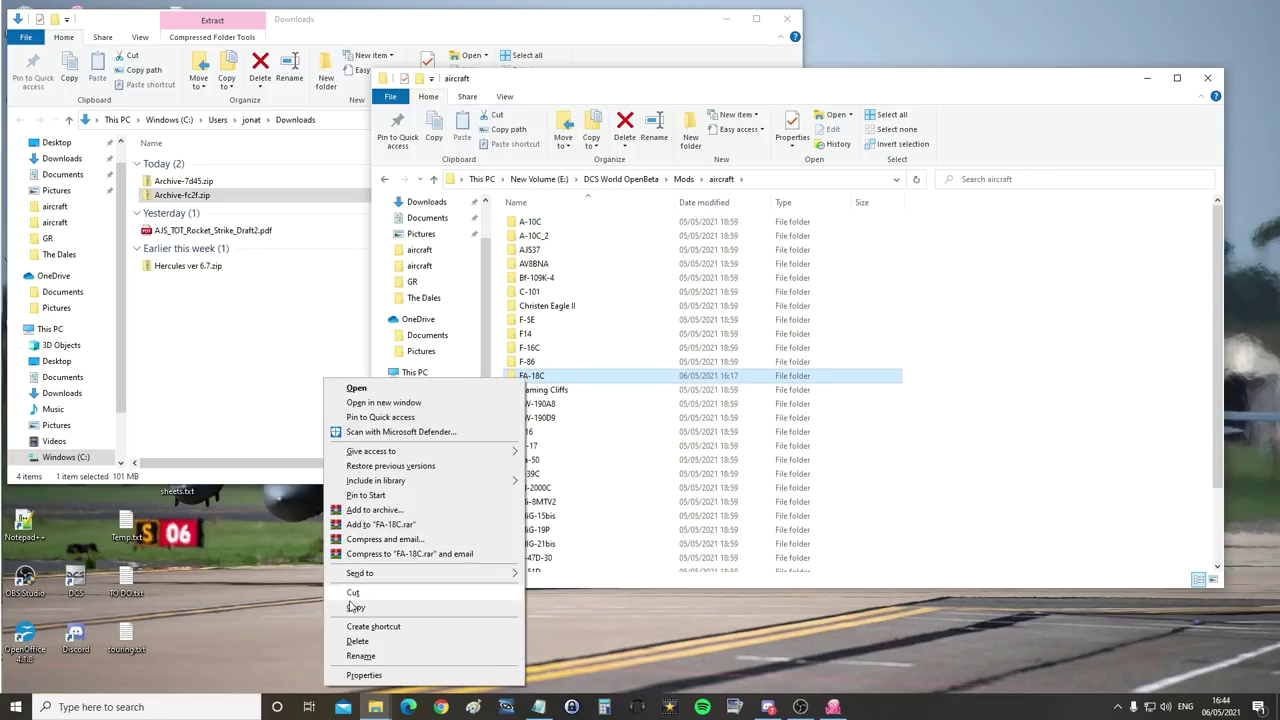
left_click(1016, 412)
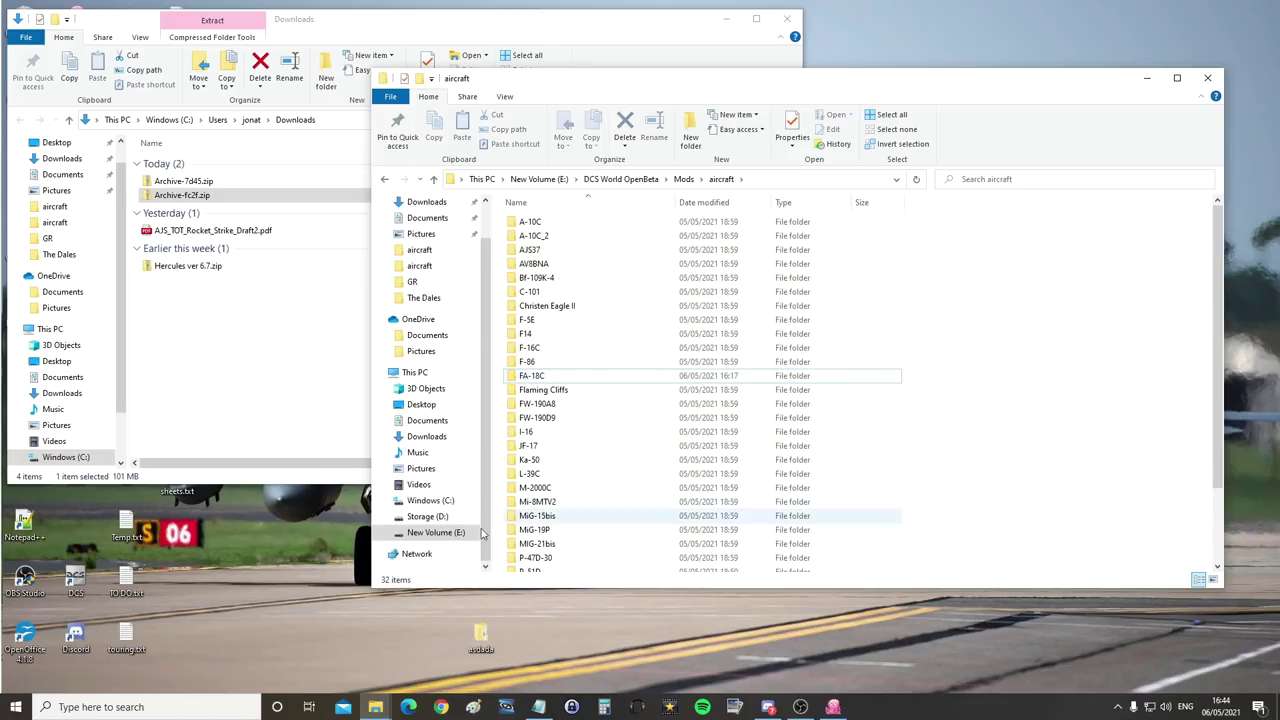
- Open BackUp\Mods\Aircraft on Storage (D:) and check the FA-18C backup folder
left_click(428, 516)
double_click(530, 221)
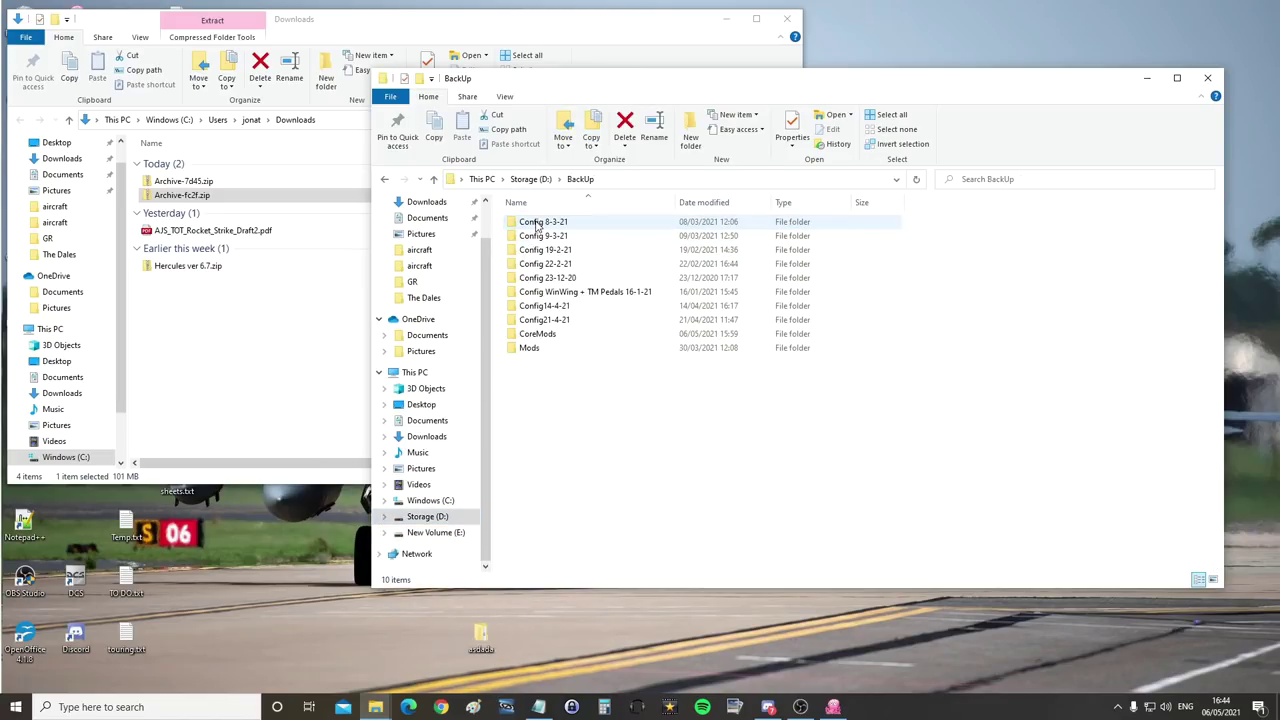
double_click(530, 348)
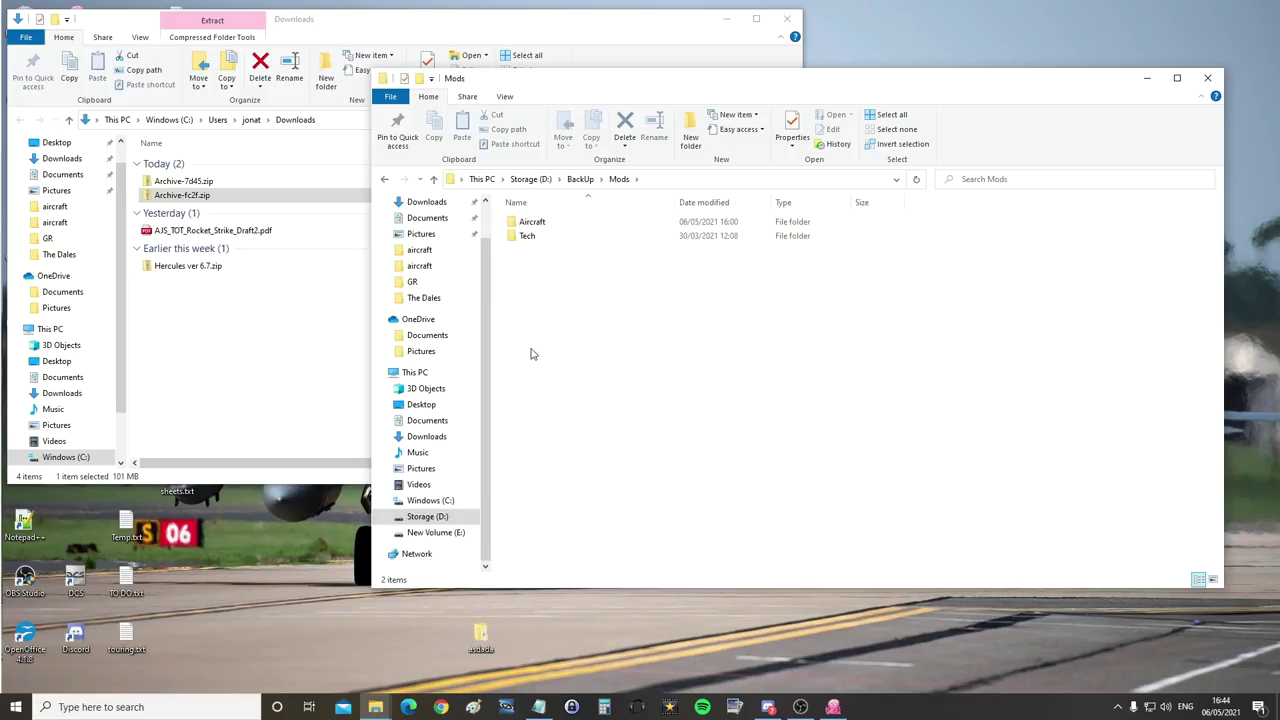
double_click(530, 223)
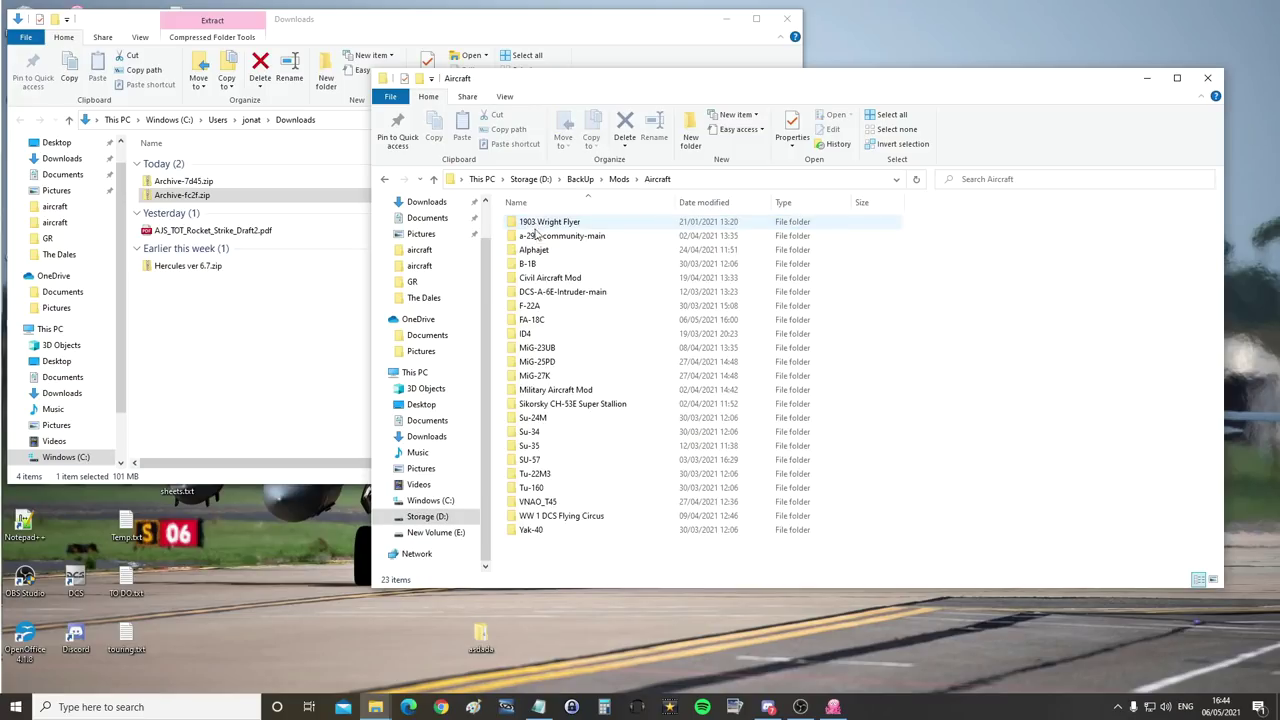
right_click(1006, 369)
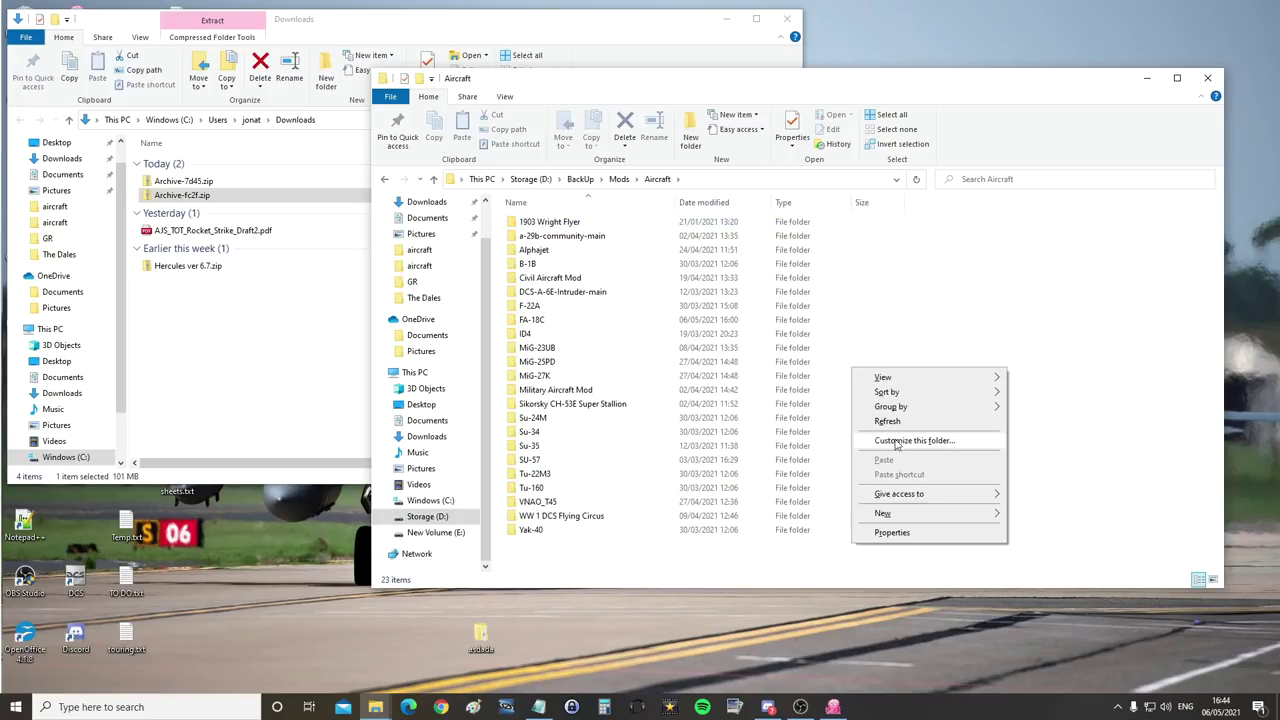
left_click(531, 321)
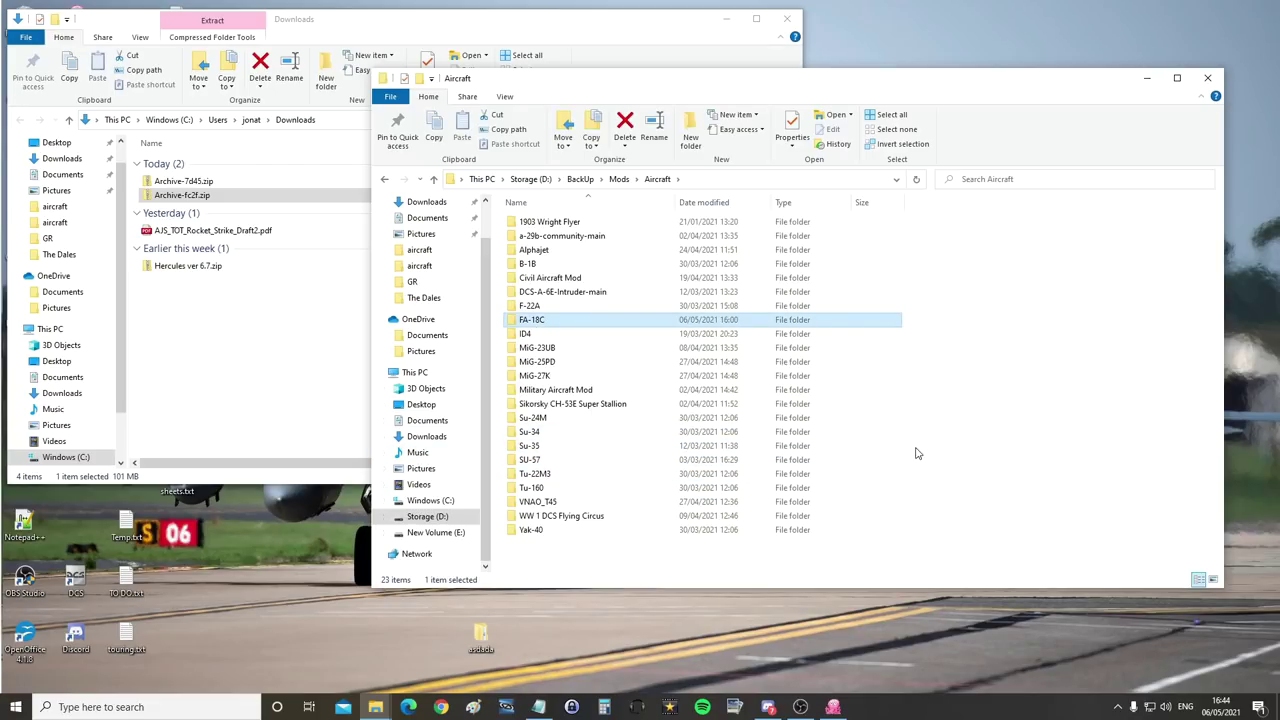
left_click(985, 321)
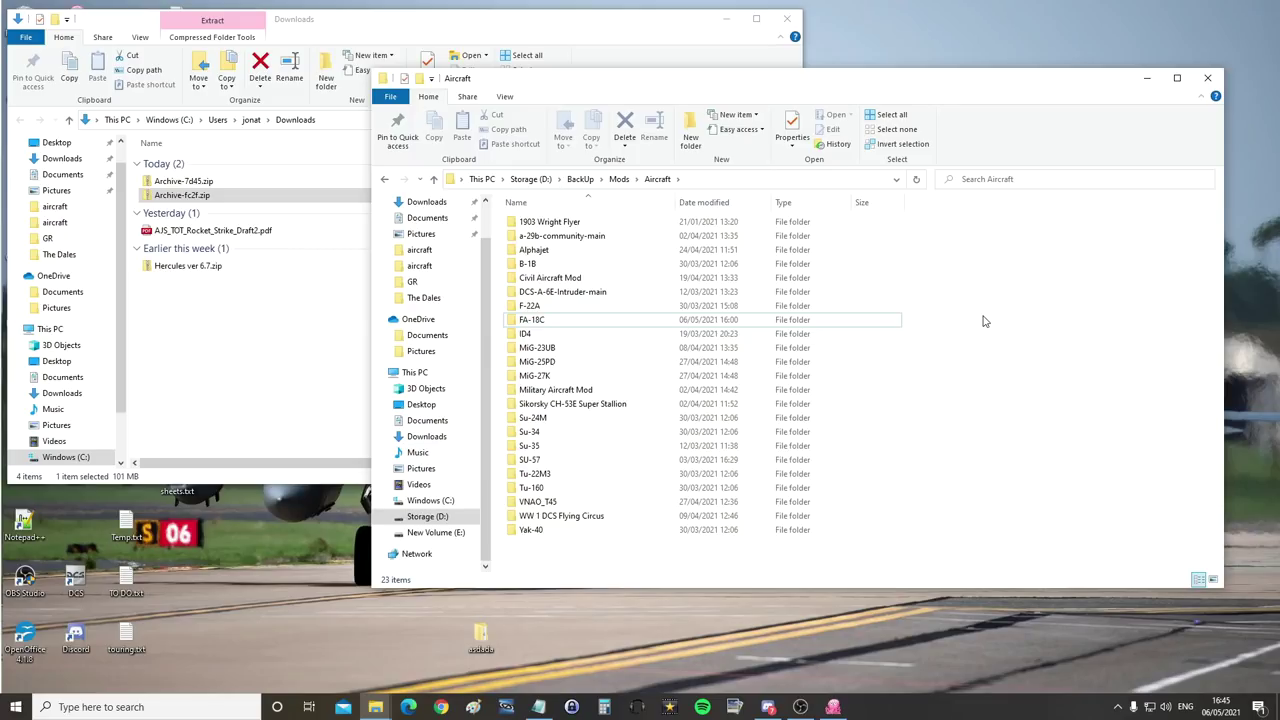
- Open DCS World OpenBeta on New Volume (E:), and open Archive-fc2f.zip in the Downloads window down to its FA-18EFG Superbug folder
left_click(445, 537)
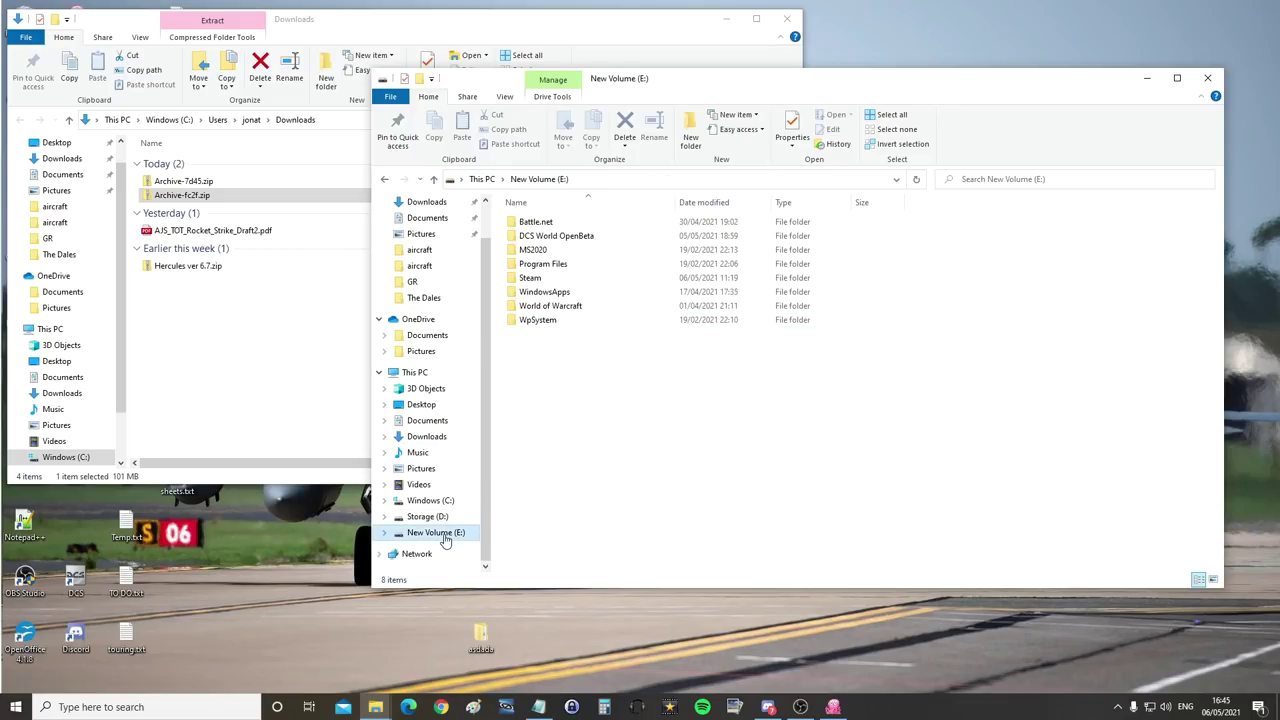
double_click(553, 238)
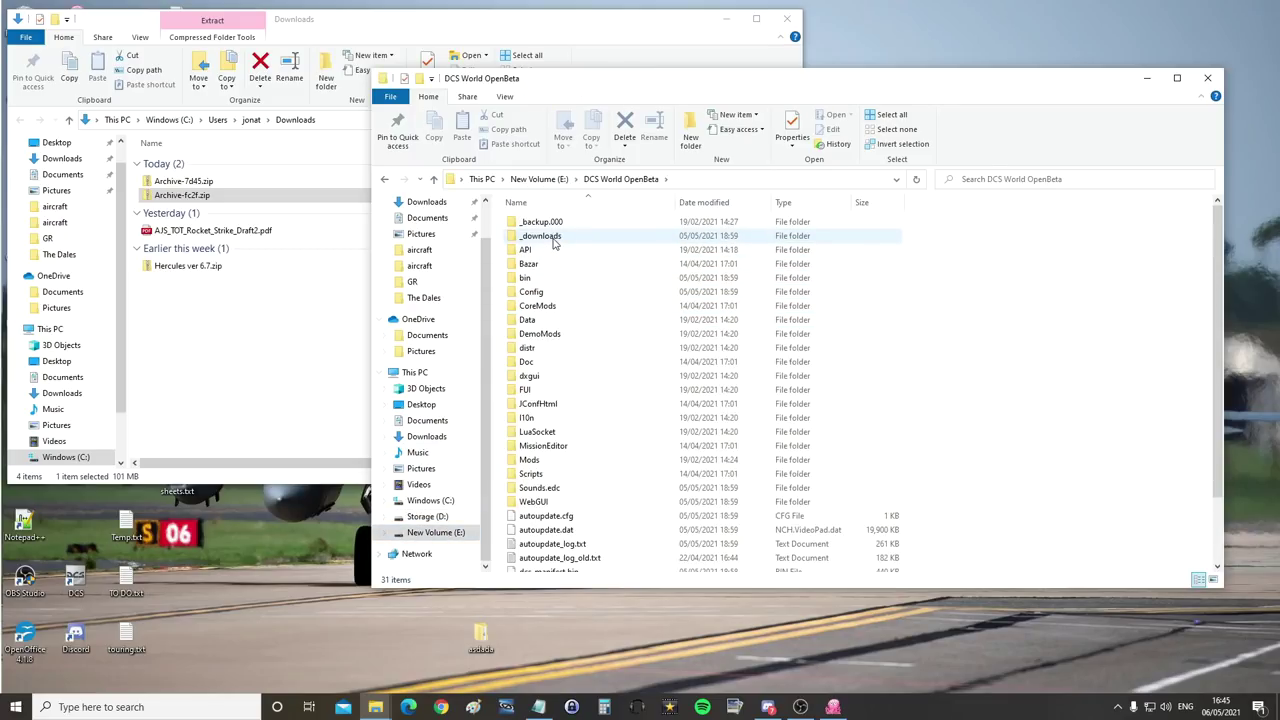
left_click(446, 22)
double_click(195, 199)
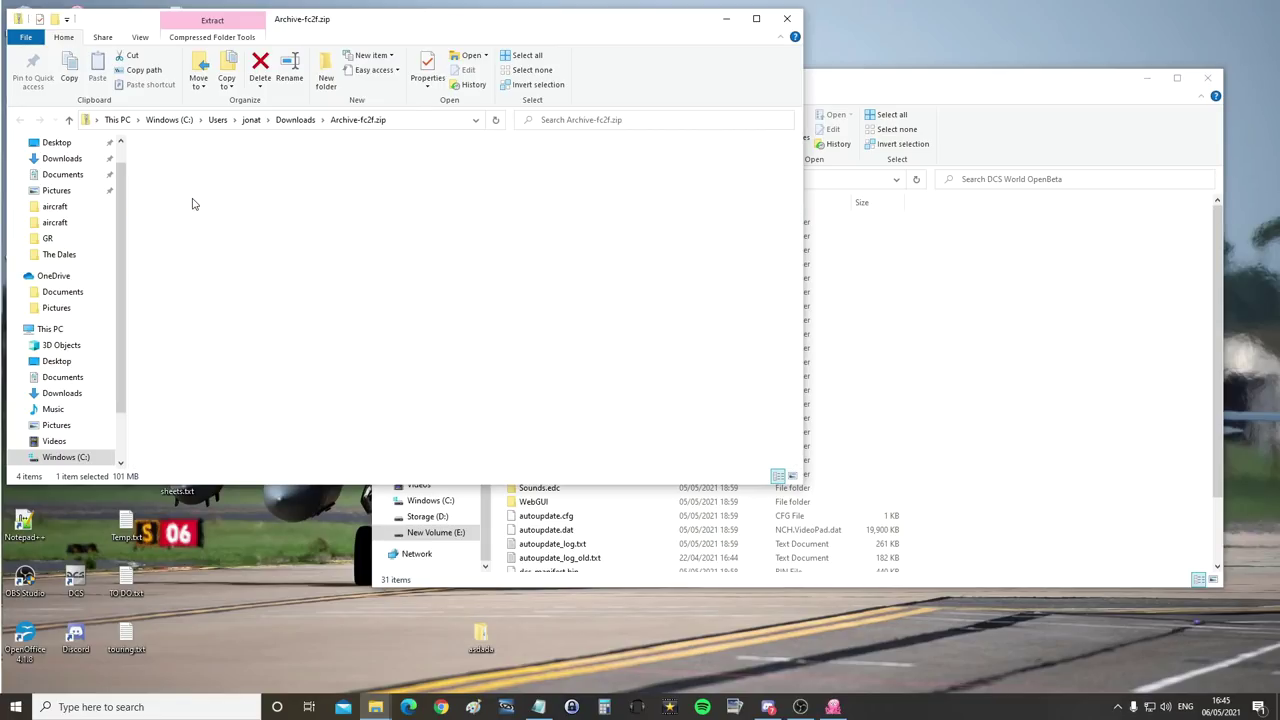
left_click(203, 165)
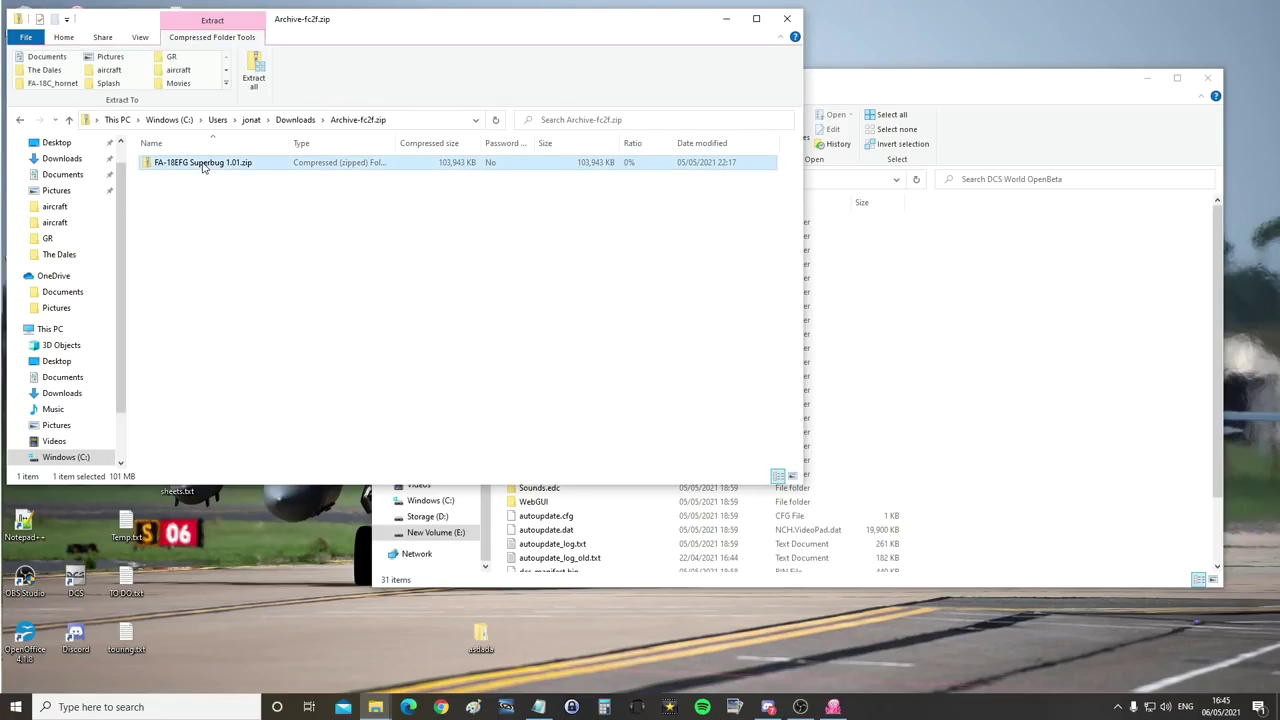
double_click(203, 165)
double_click(193, 165)
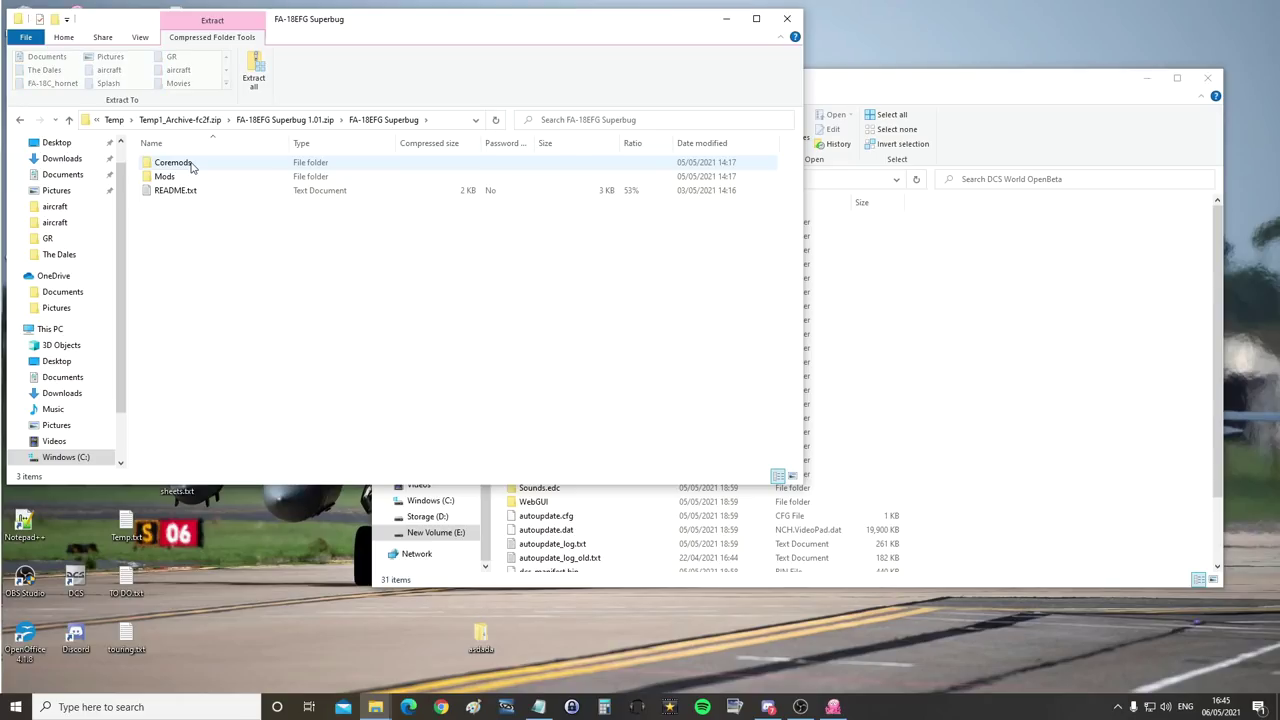
- Open Coremods\aircraft inside the Superbug archive and copy its FA-18C folder
double_click(190, 165)
double_click(157, 166)
right_click(173, 166)
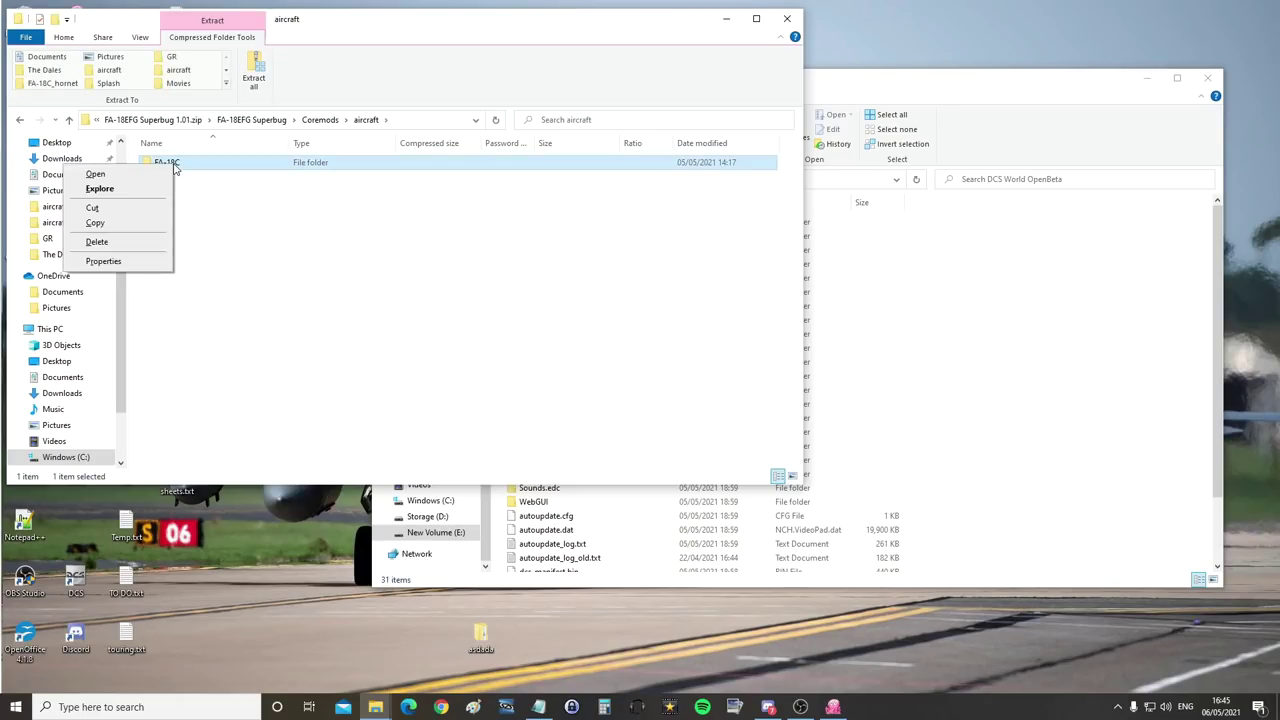
left_click(96, 223)
- Open CoreMods\aircraft in the DCS World OpenBeta folder and try to paste the FA-18C folder there
left_click(972, 85)
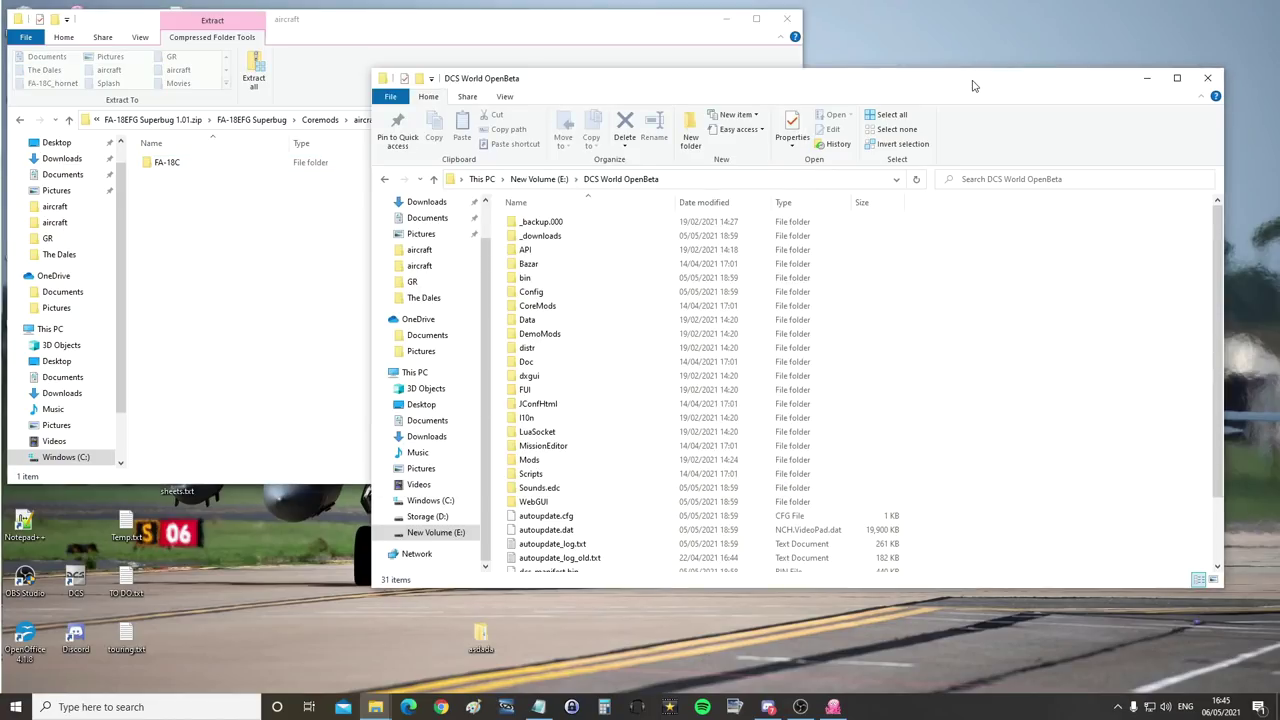
double_click(558, 312)
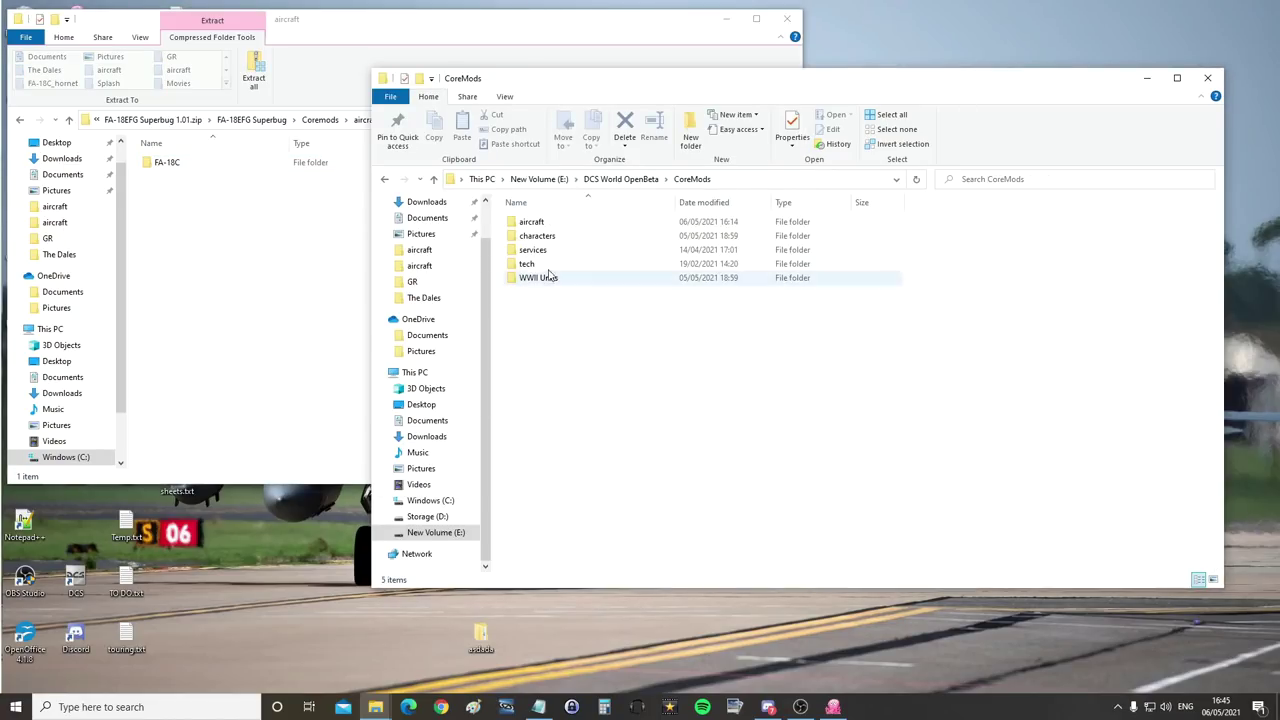
double_click(530, 222)
right_click(940, 360)
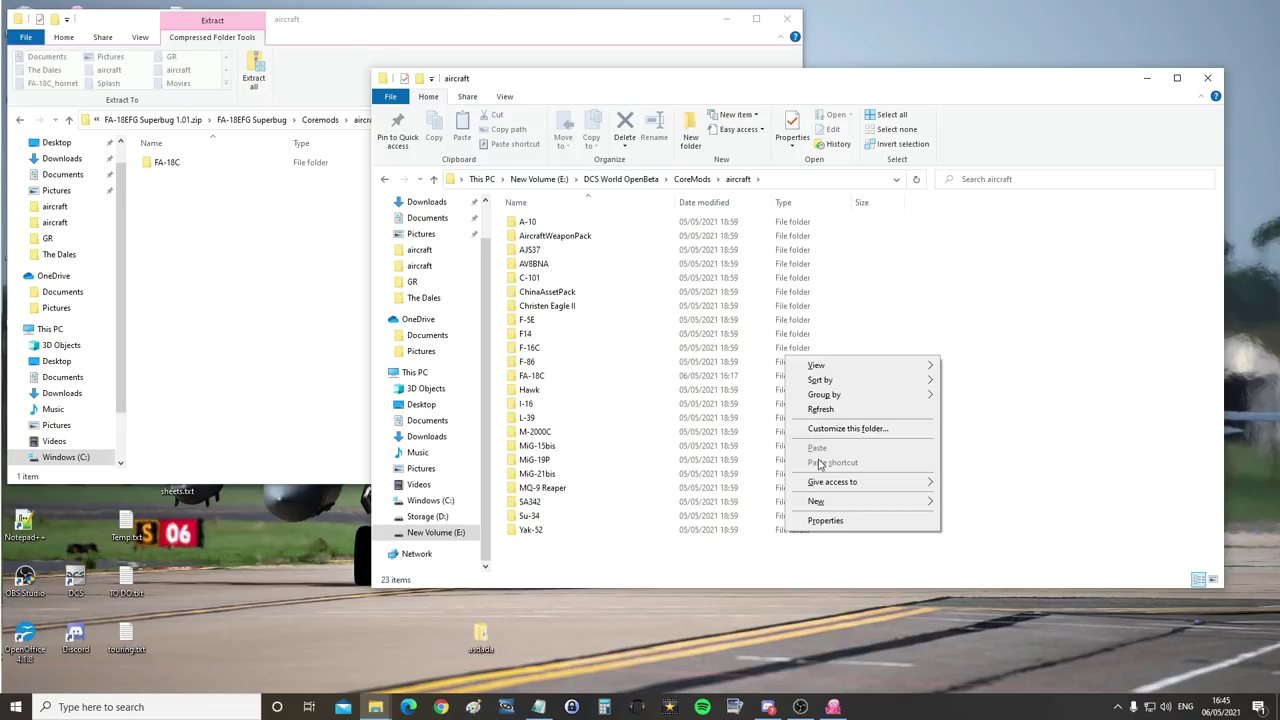
- Return to the archive's Coremods\aircraft folder and copy FA-18C again
left_click(237, 182)
left_click(164, 164)
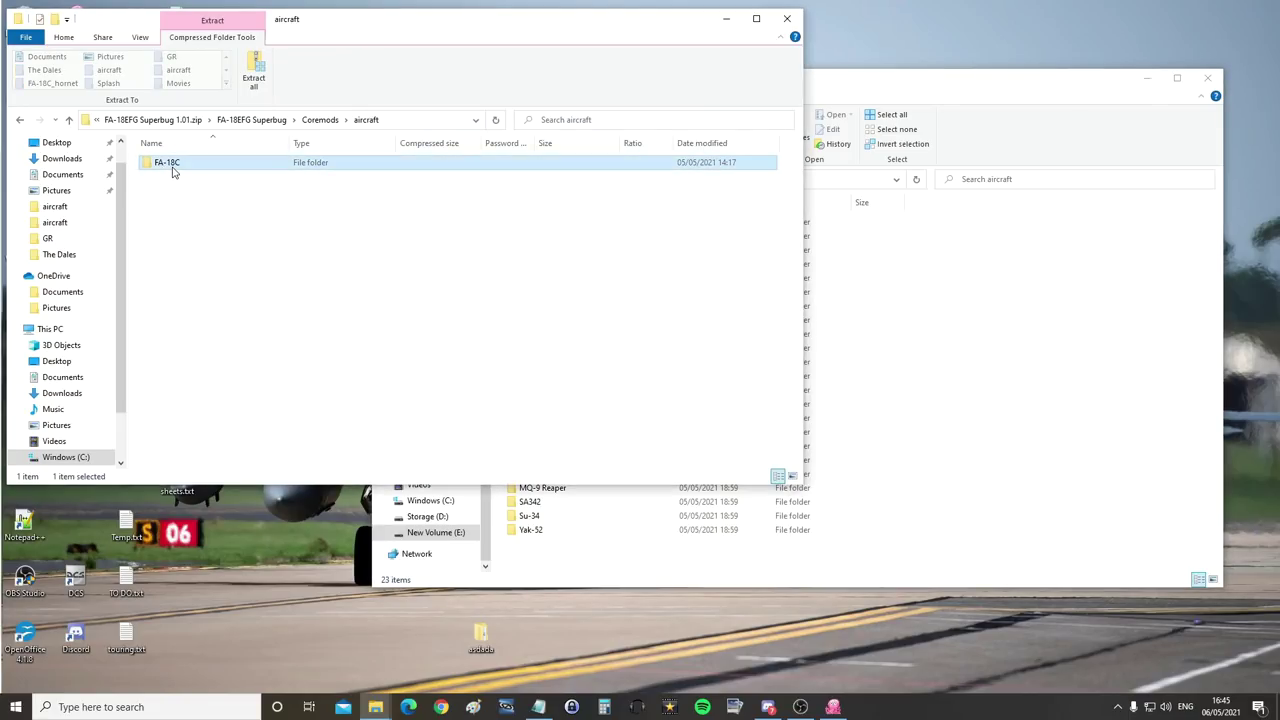
right_click(170, 167)
left_click(100, 219)
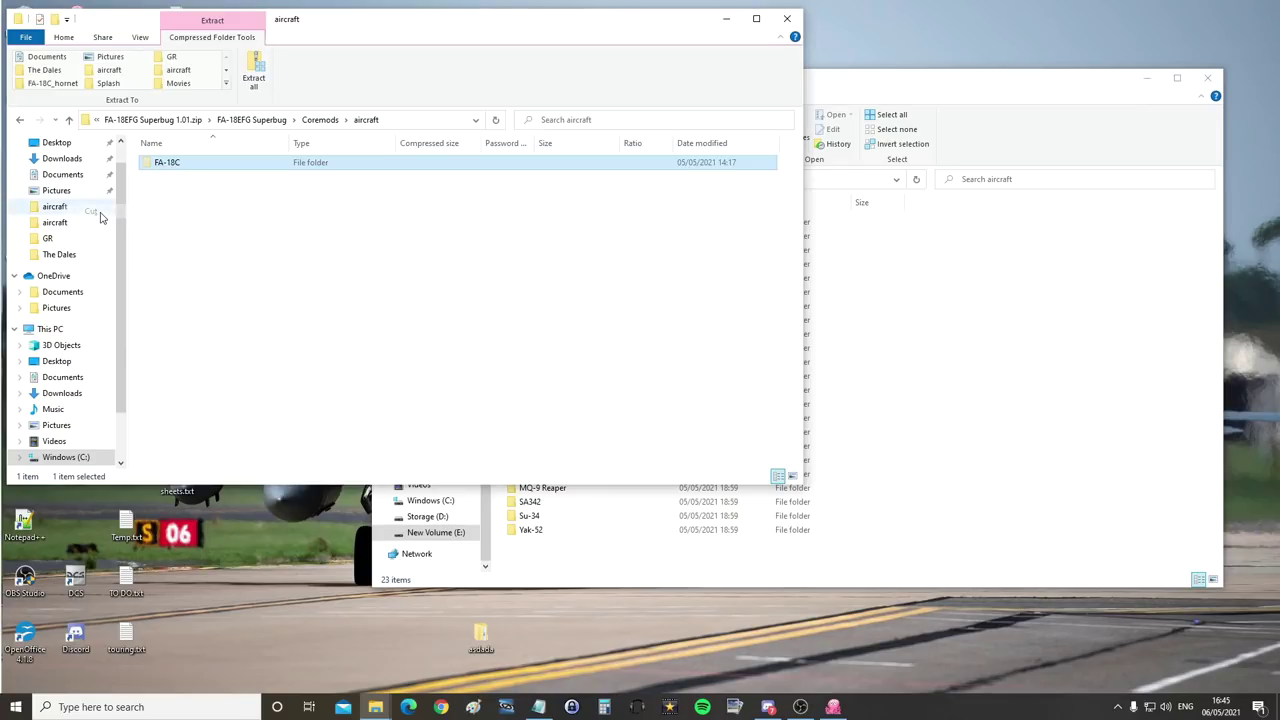
right_click(176, 164)
left_click(129, 221)
- Paste the FA-18C folder into DCS World OpenBeta\CoreMods\aircraft, replacing the files in the destination
left_click(946, 329)
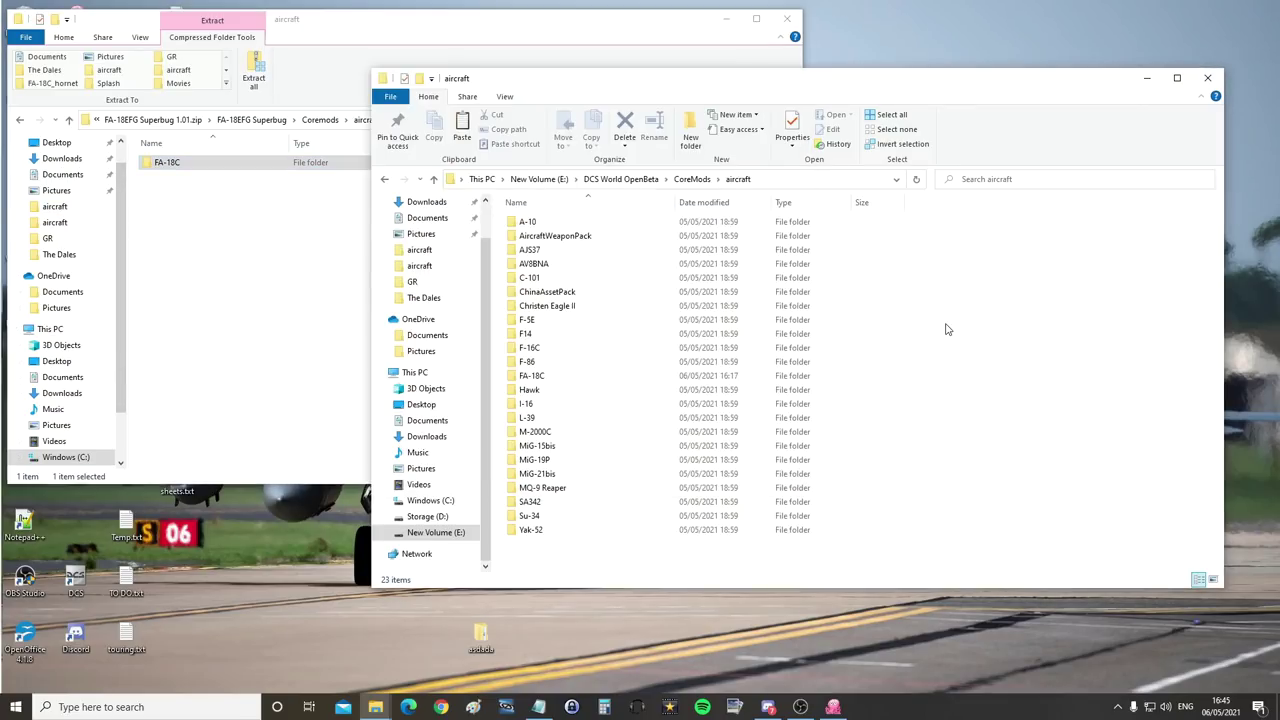
right_click(950, 334)
left_click(831, 422)
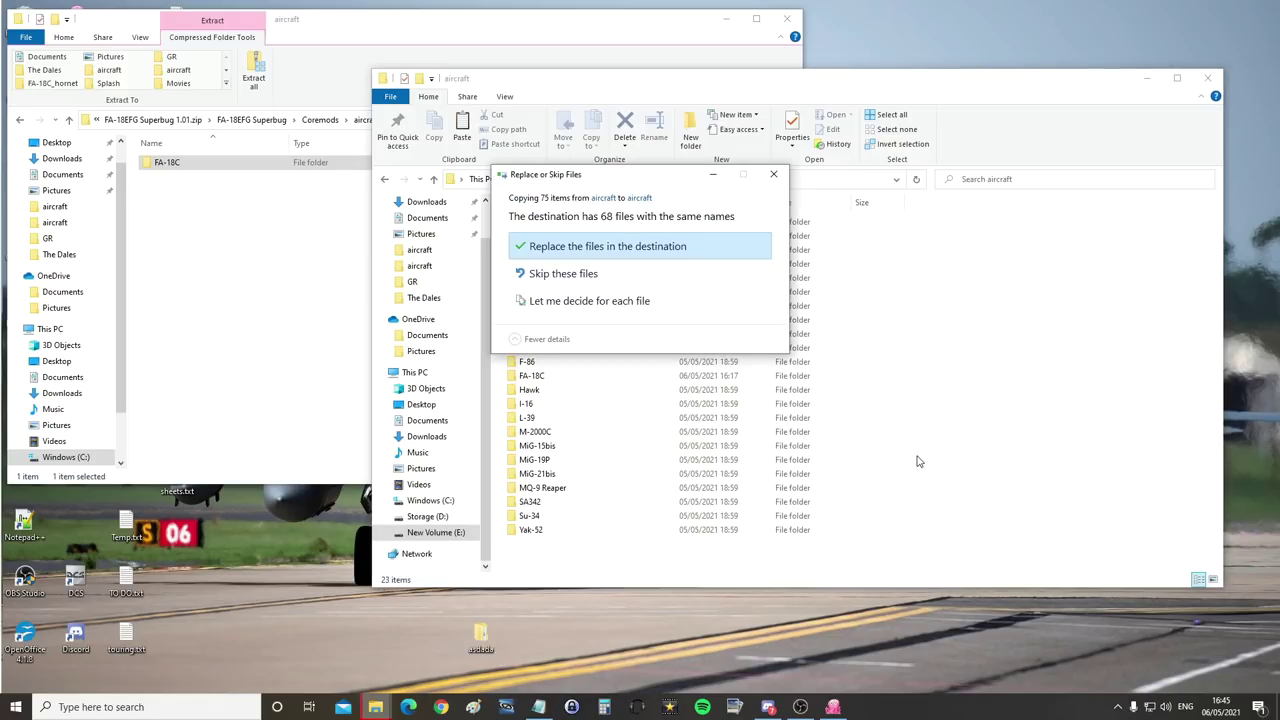
left_click(655, 250)
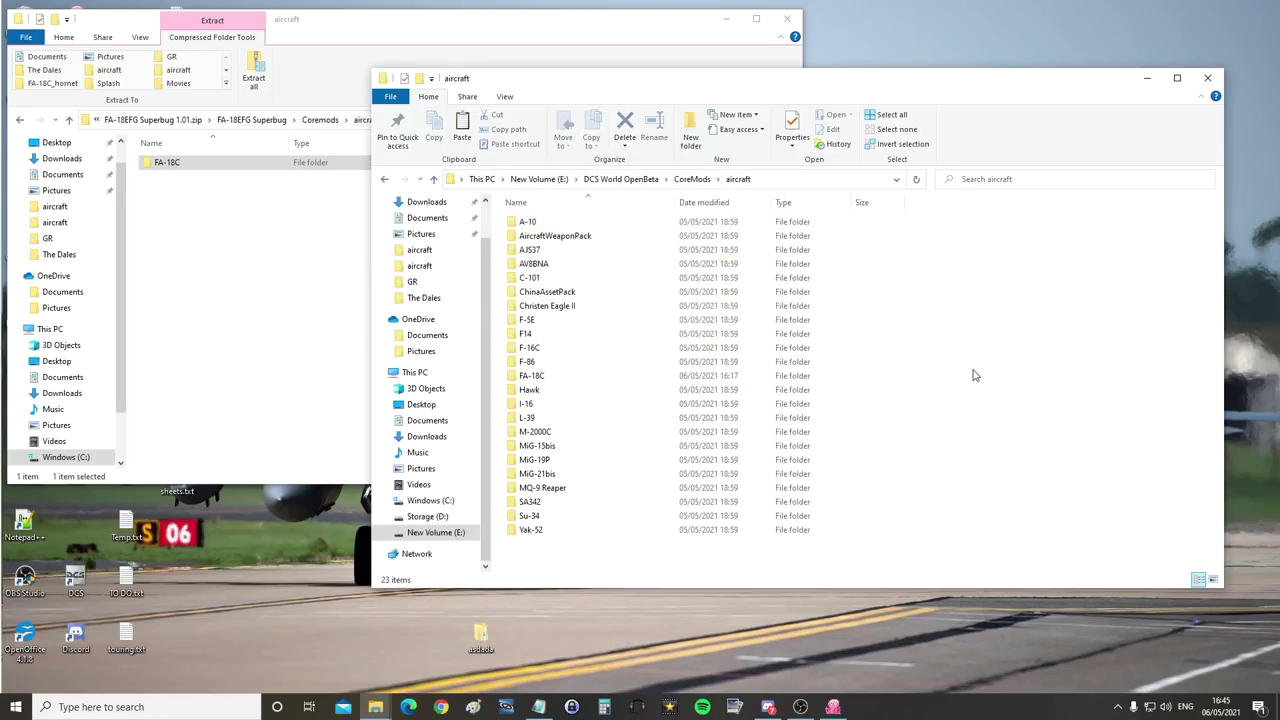
- Go to Mods\aircraft inside the FA-18EFG Superbug archive and copy its FA-18C folder
left_click(240, 245)
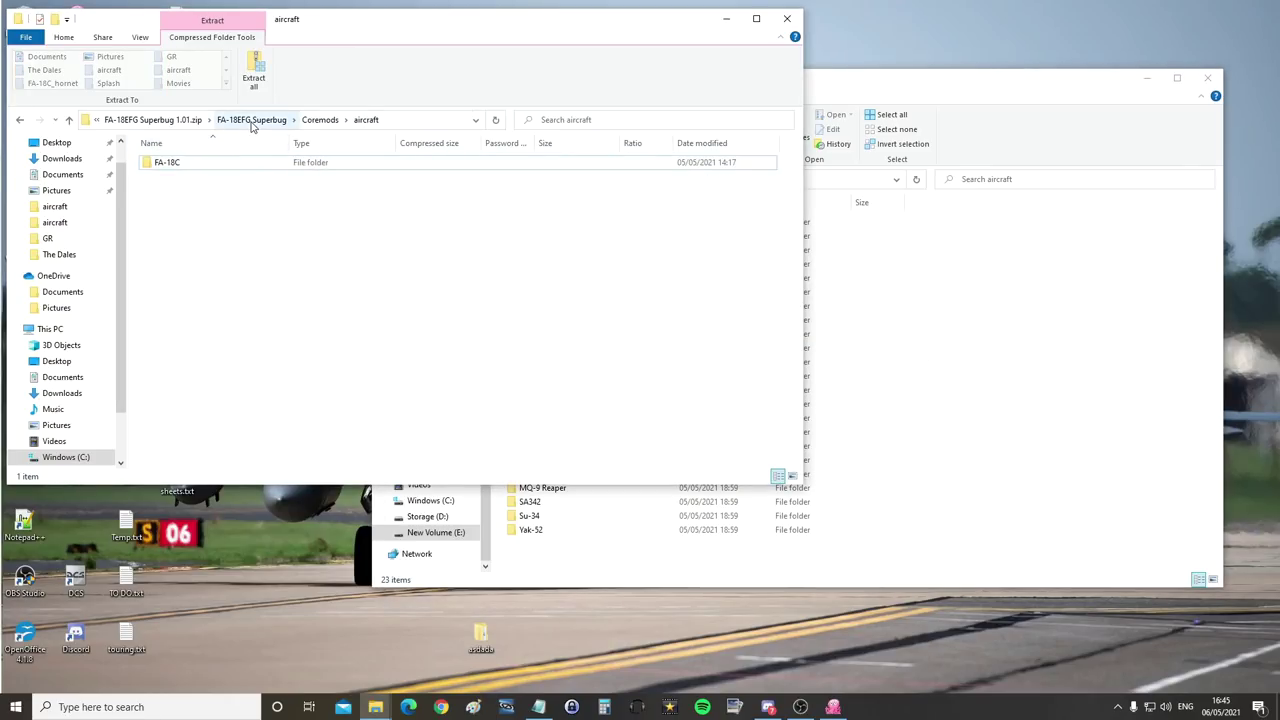
left_click(152, 121)
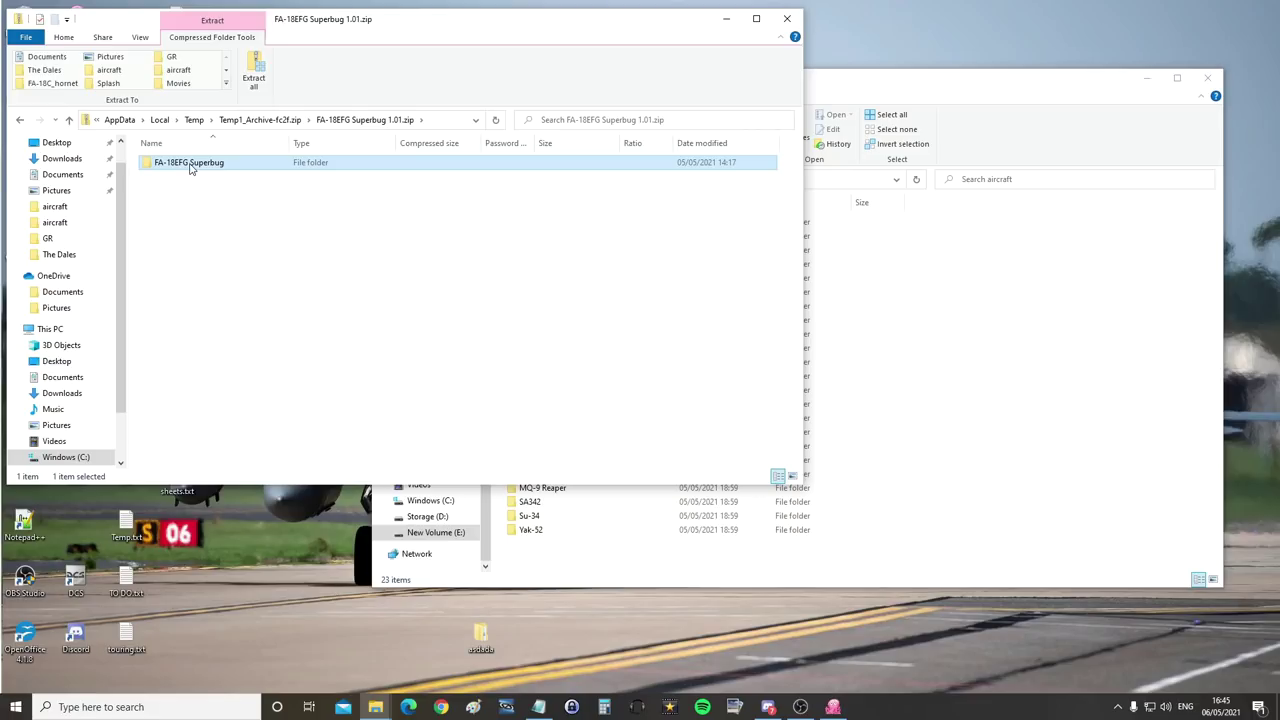
double_click(190, 166)
double_click(166, 177)
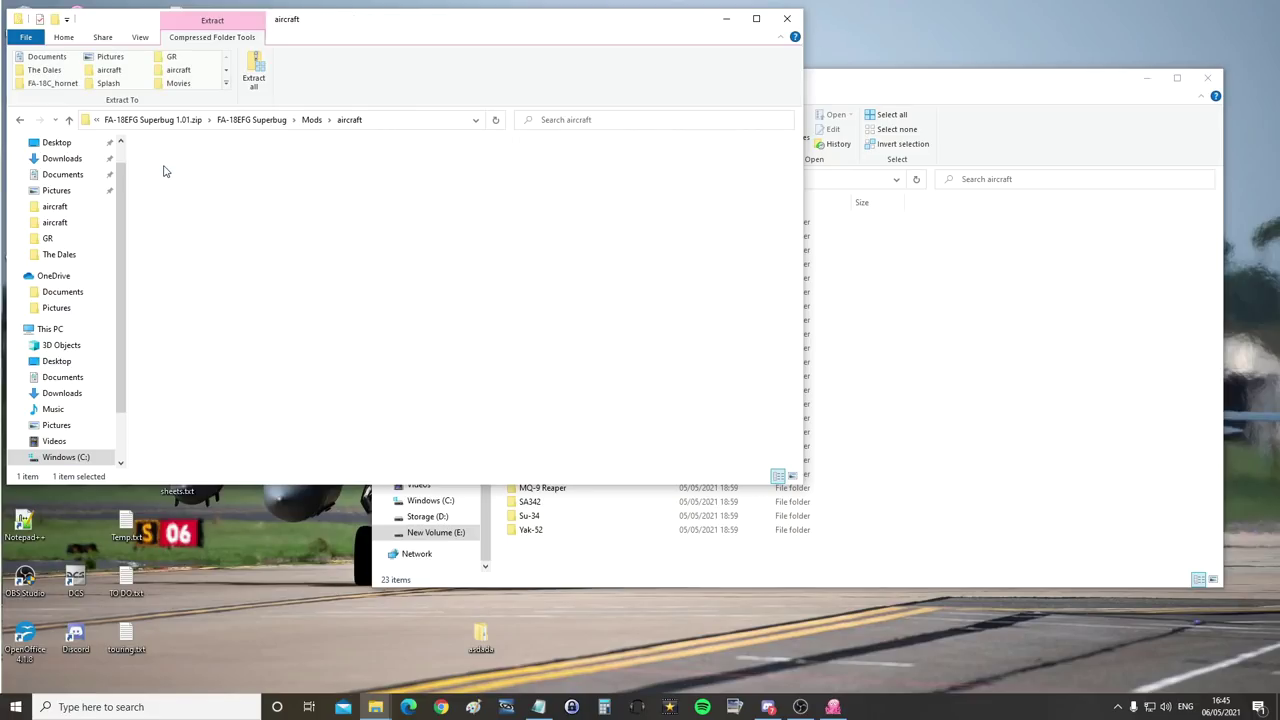
right_click(174, 169)
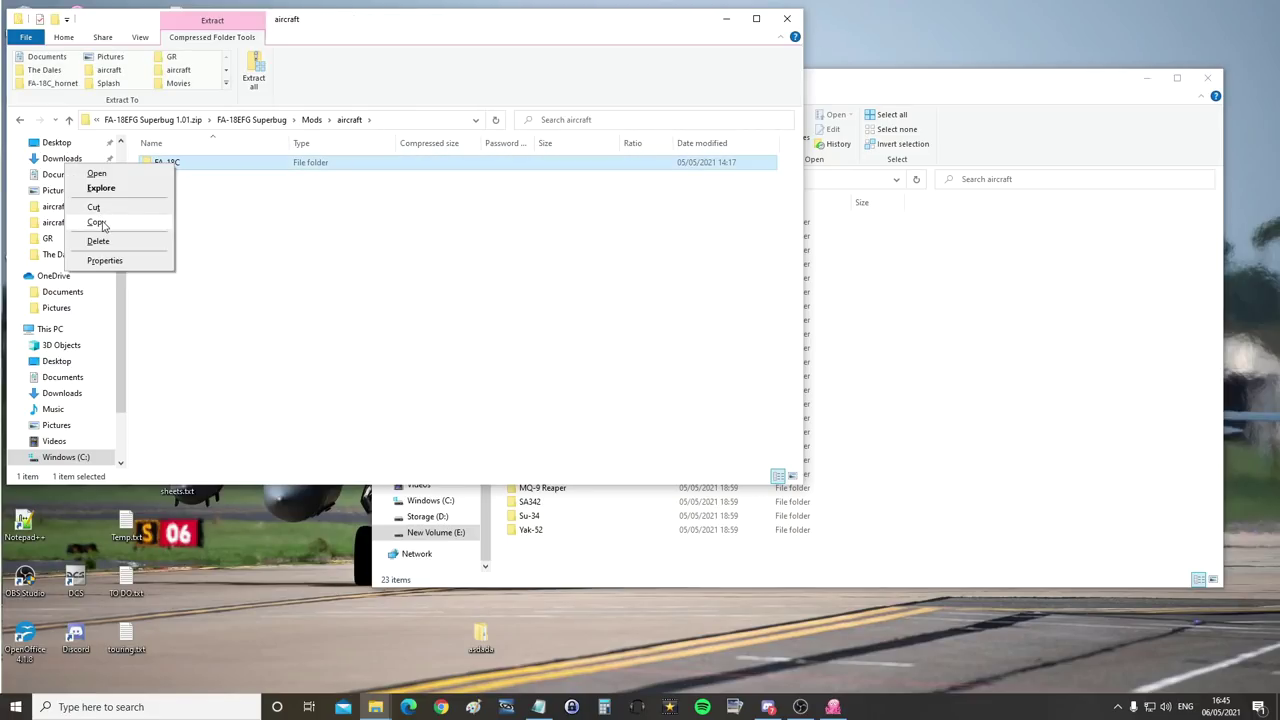
left_click(97, 222)
- Paste the FA-18C folder into DCS World OpenBeta\Mods\aircraft on New Volume (E:), replacing the files in the destination
left_click(960, 279)
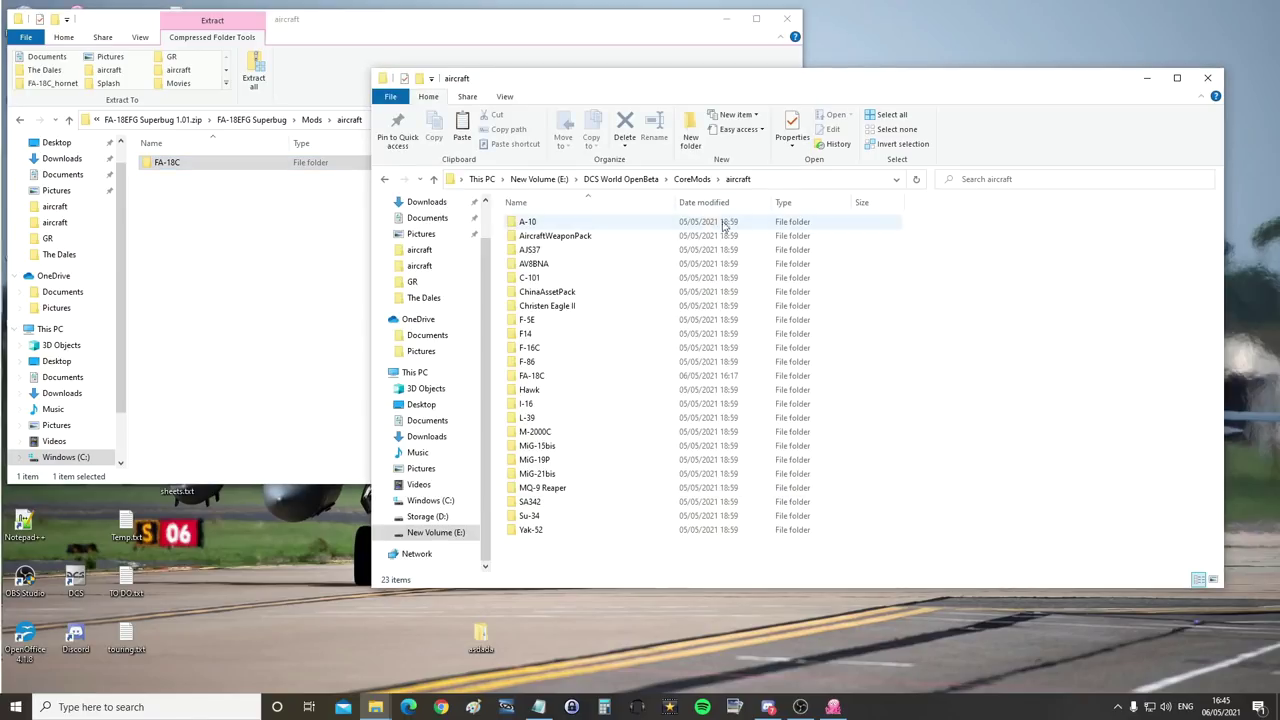
left_click(614, 179)
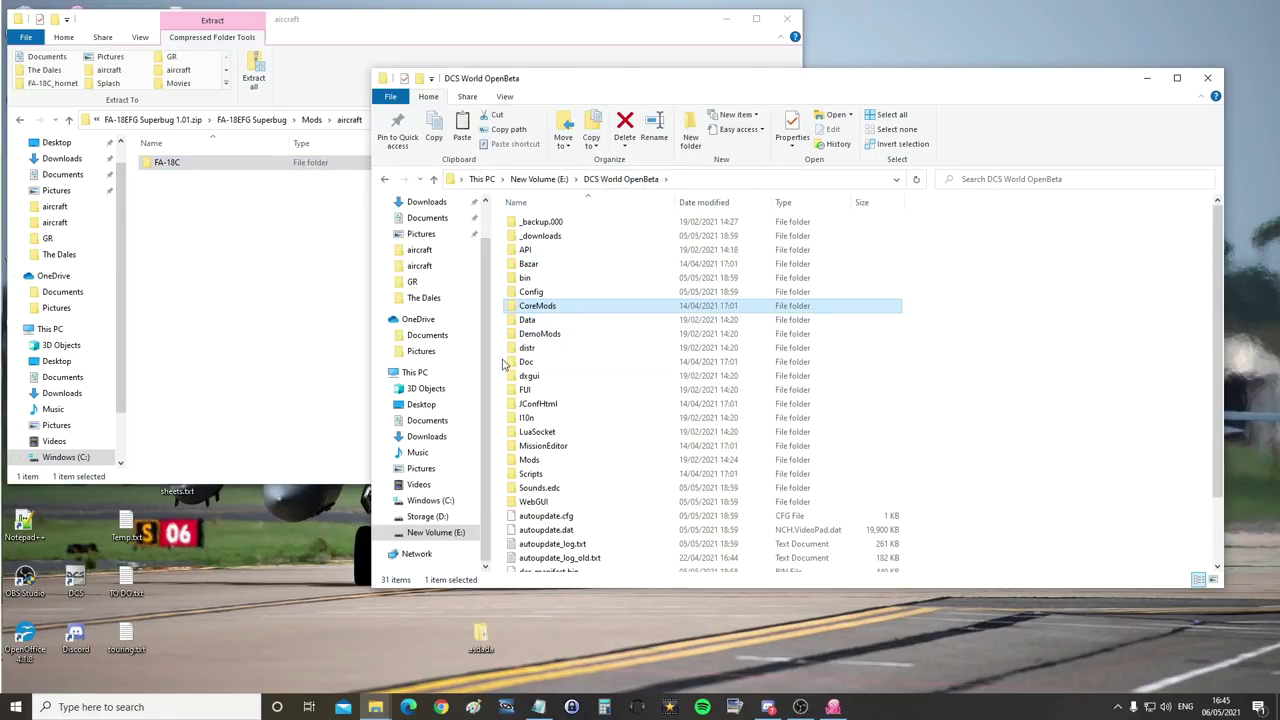
double_click(531, 462)
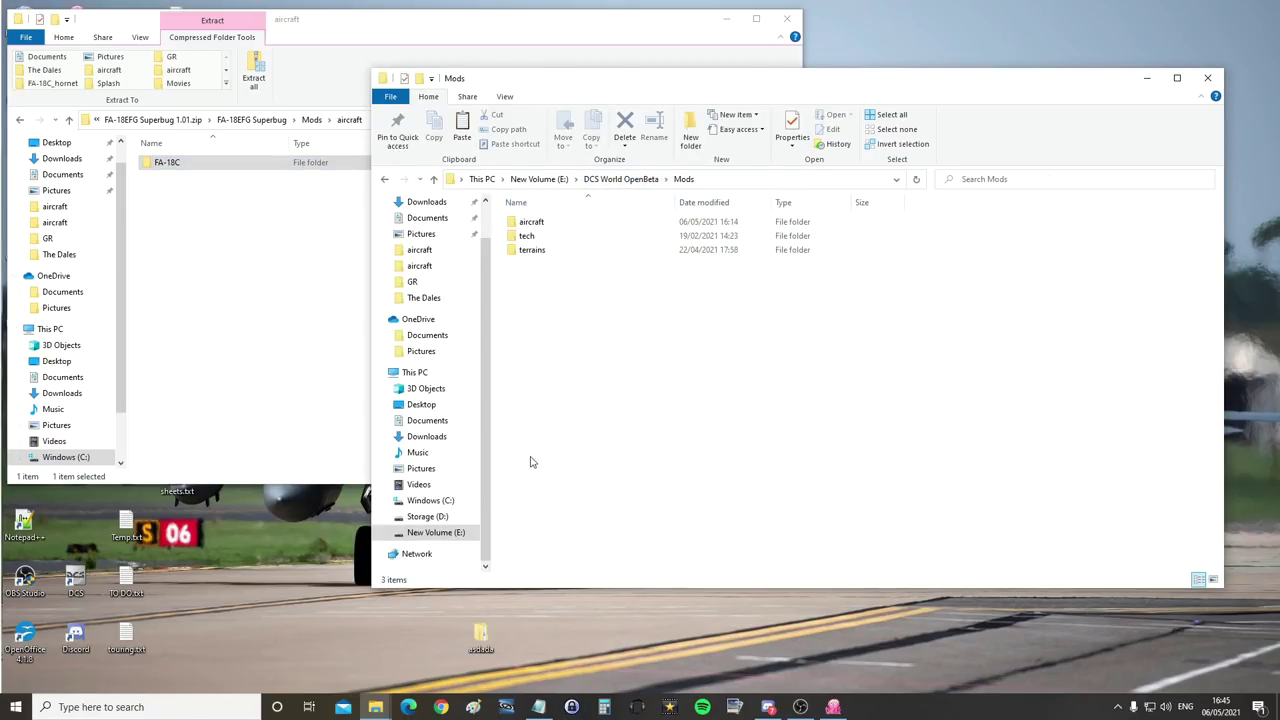
double_click(527, 222)
right_click(812, 389)
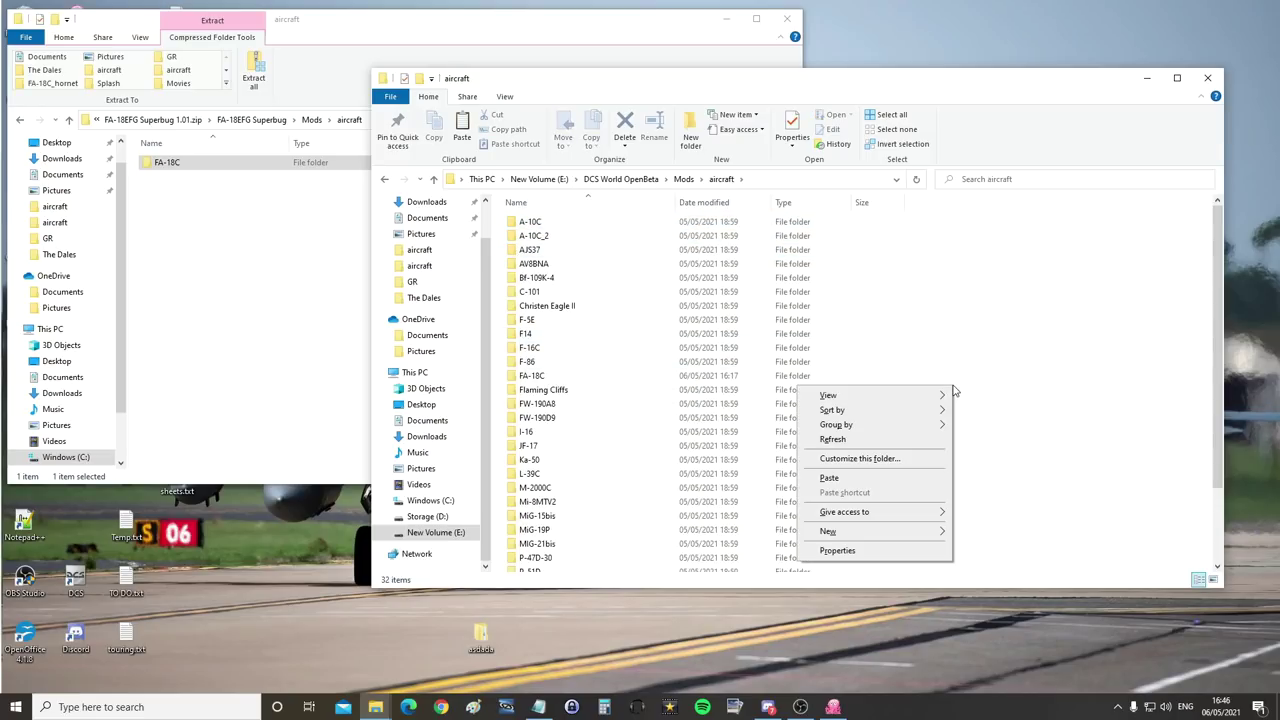
left_click(829, 479)
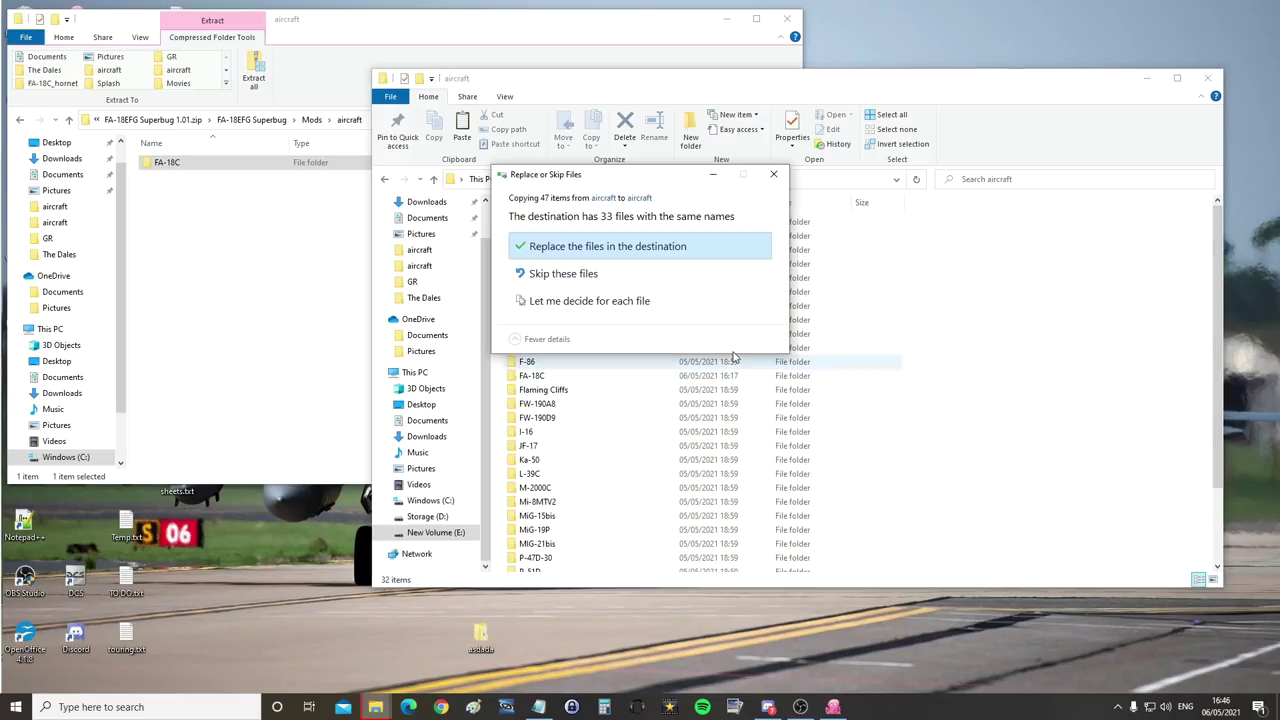
left_click(558, 249)
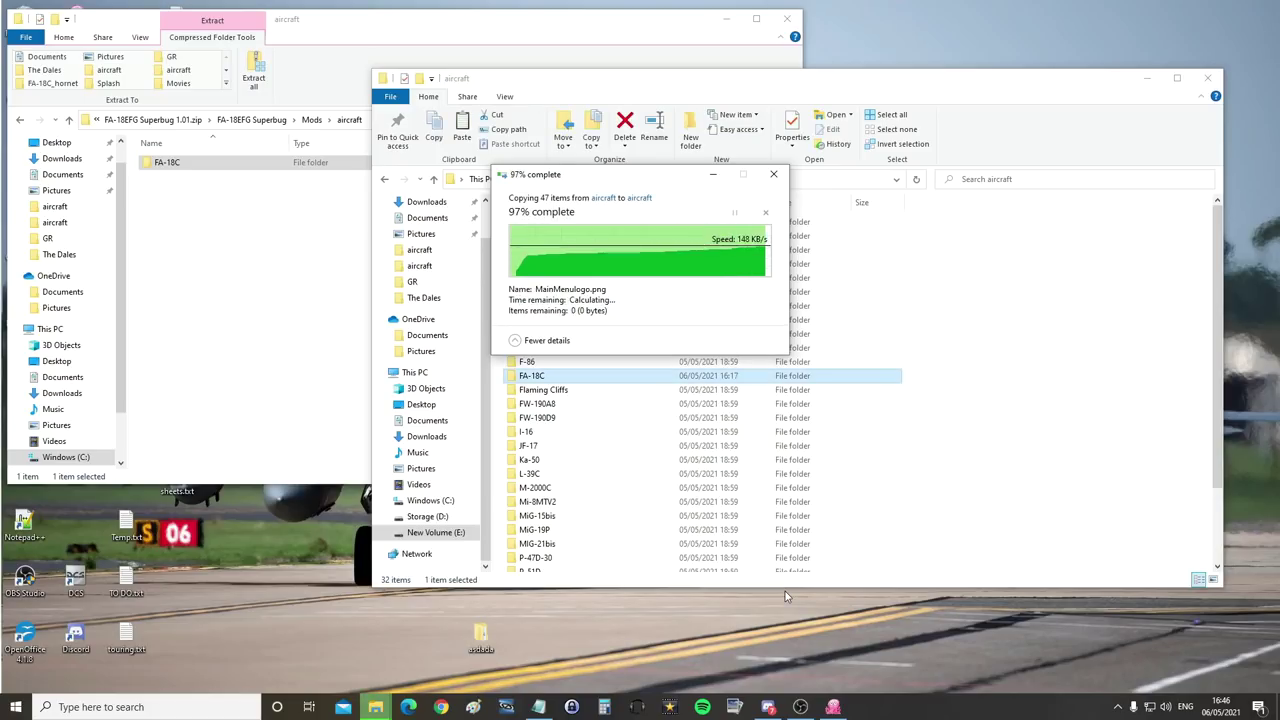
left_click(1003, 371)
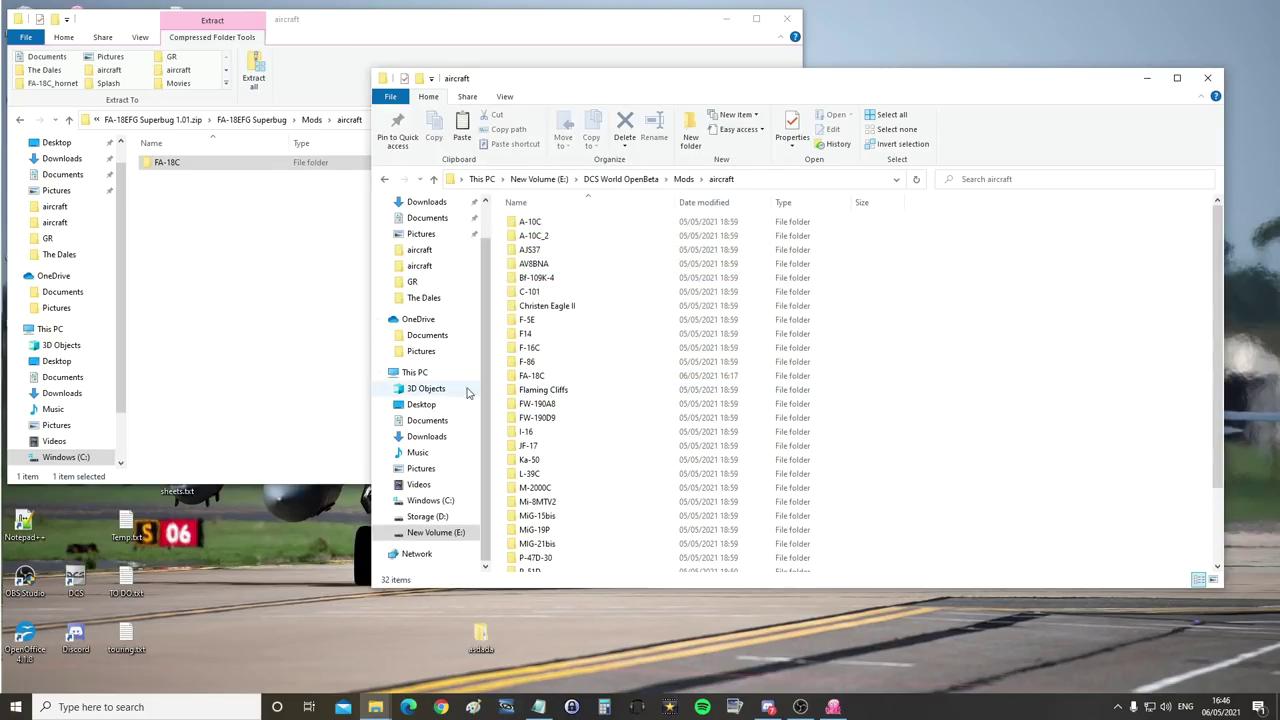
- Open Archive-7d45.zip in the Downloads folder and copy the Chiller Juice Studio's Superbug Skinpack zip inside it
left_click(228, 287)
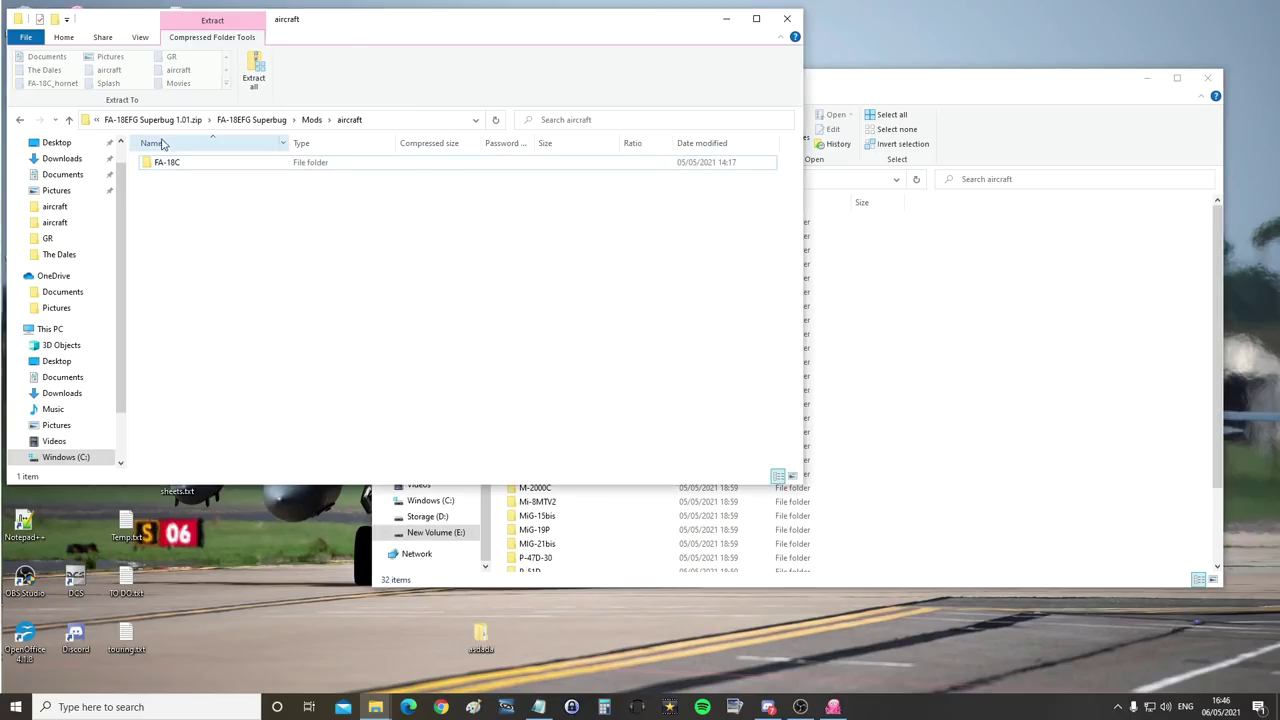
left_click(61, 393)
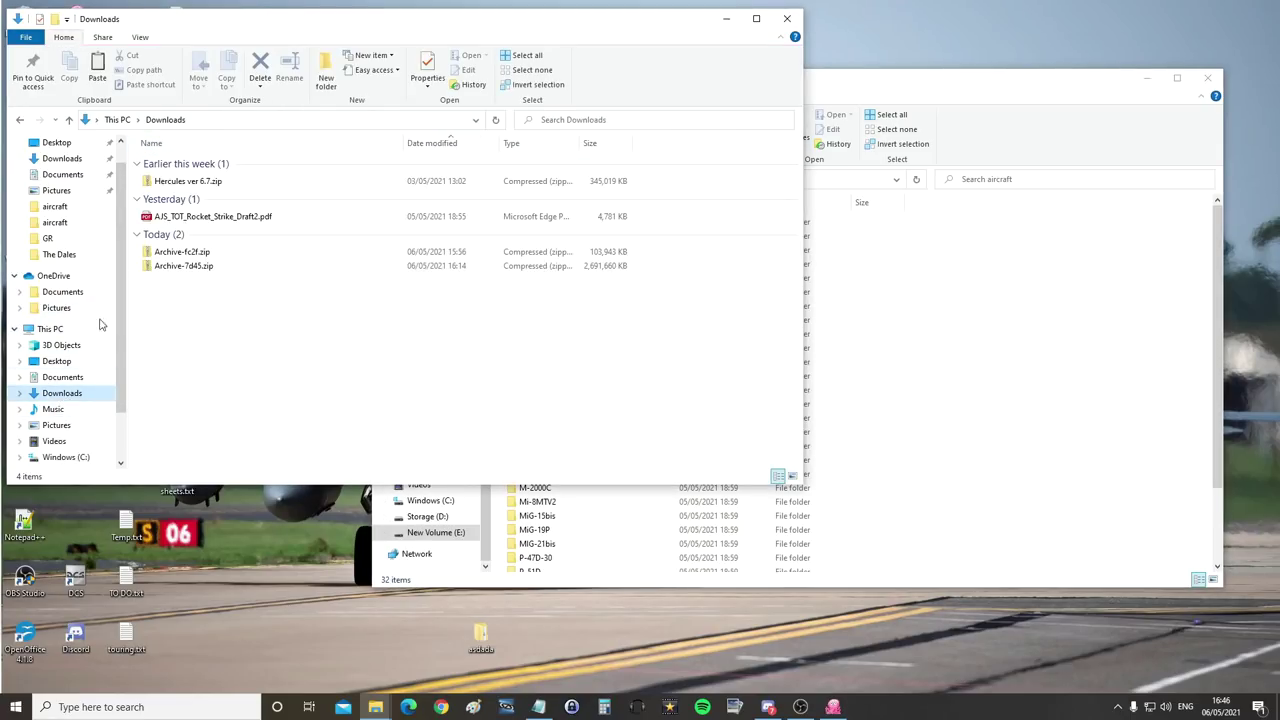
double_click(188, 268)
left_click(167, 166)
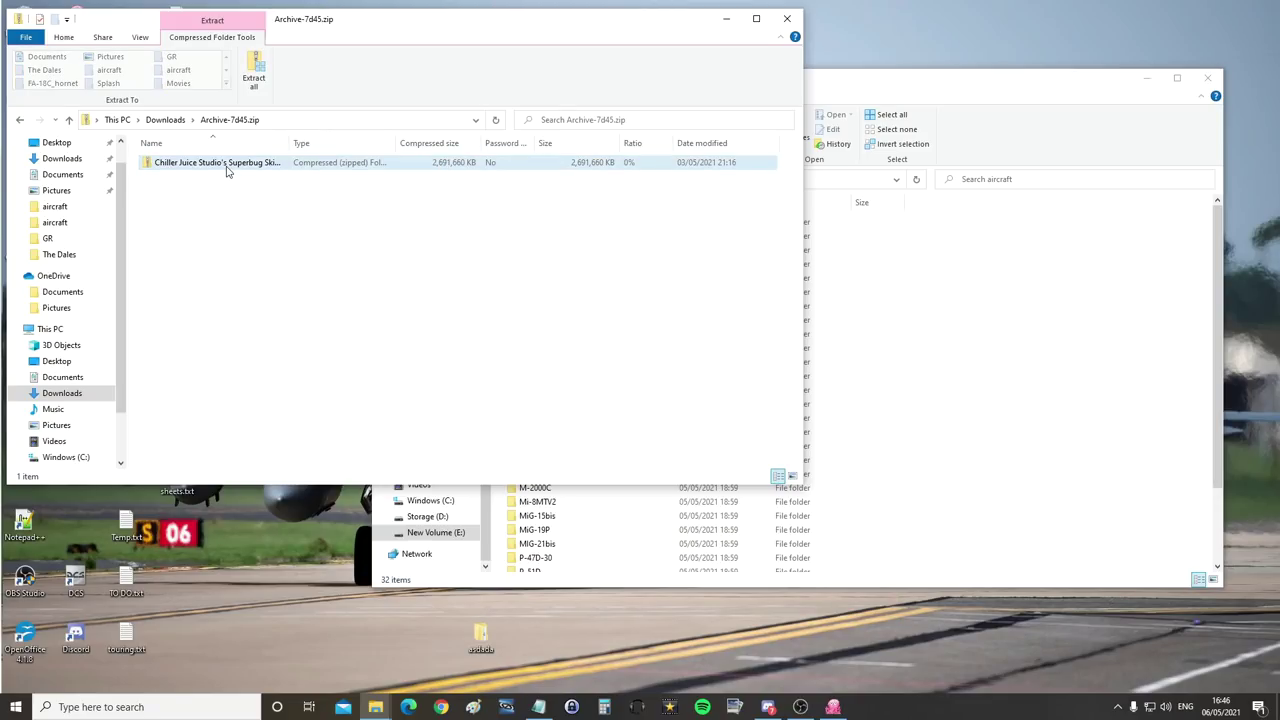
right_click(140, 168)
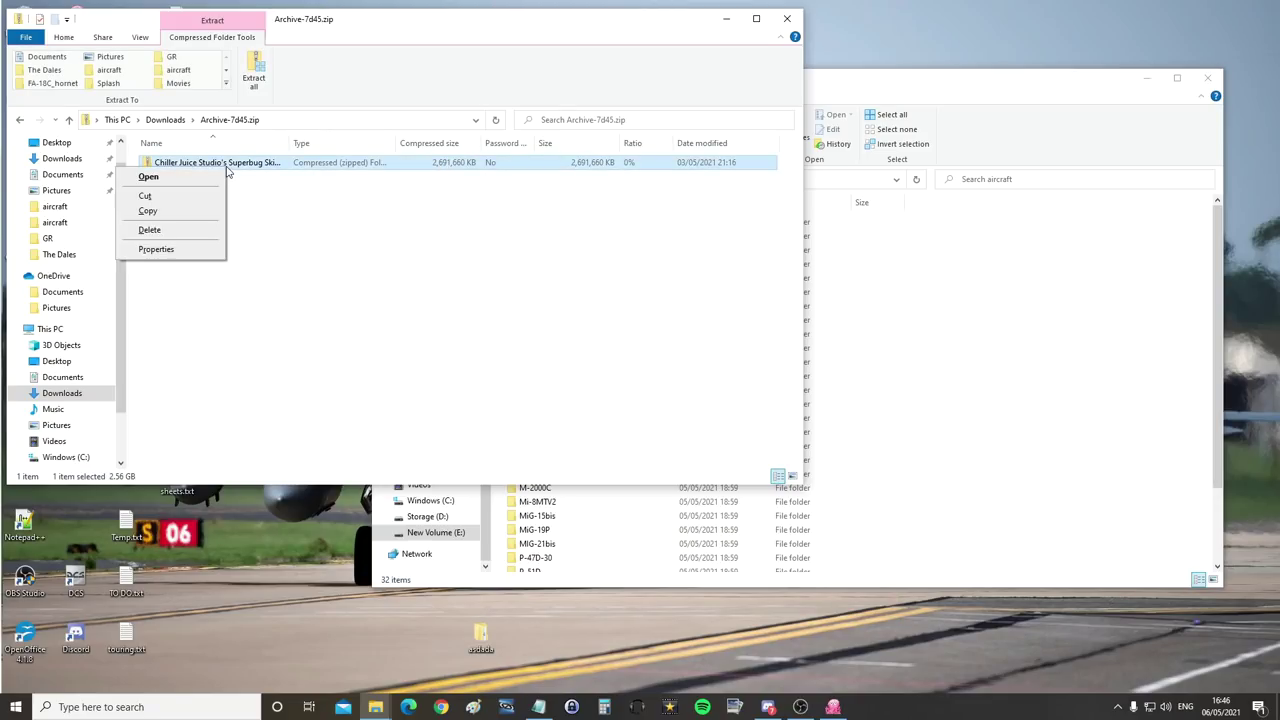
left_click(147, 213)
- Open the asdada desktop folder and browse into the Superbug Skinpack zip down to its Echo, Foxtrot and Growler skin folders
double_click(481, 640)
left_click_drag(644, 97, 317, 63)
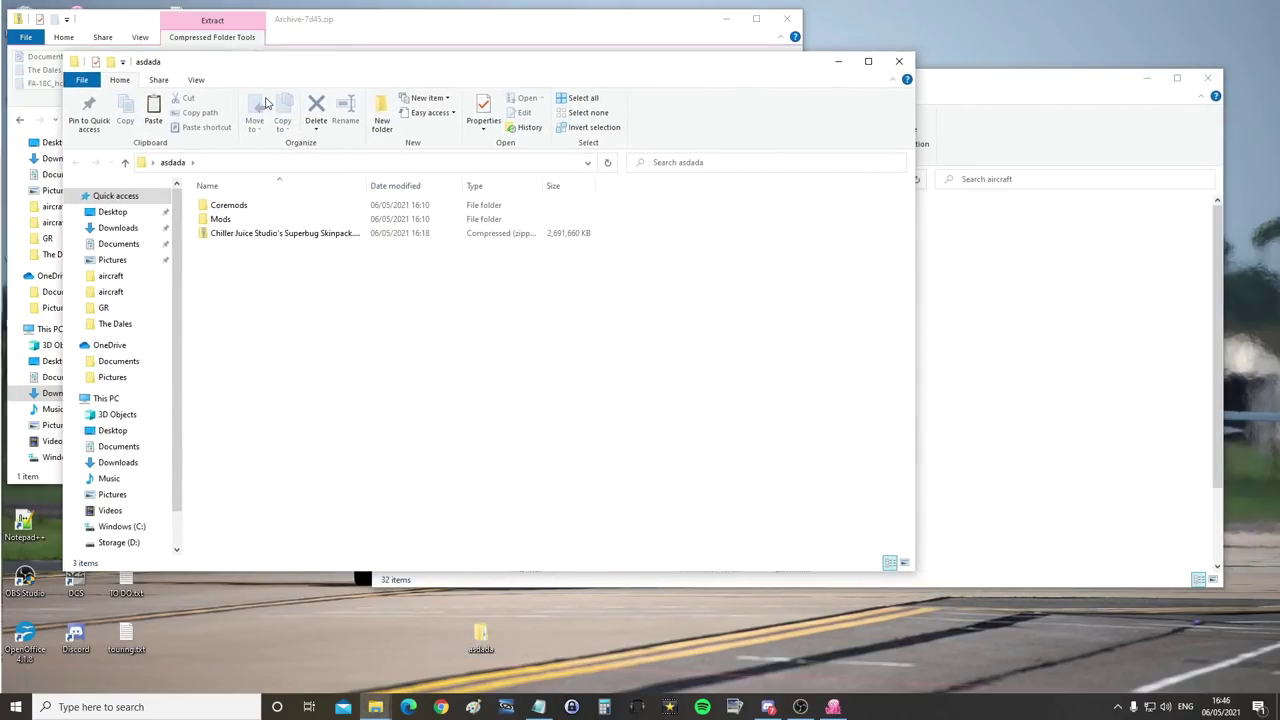
left_click(260, 234)
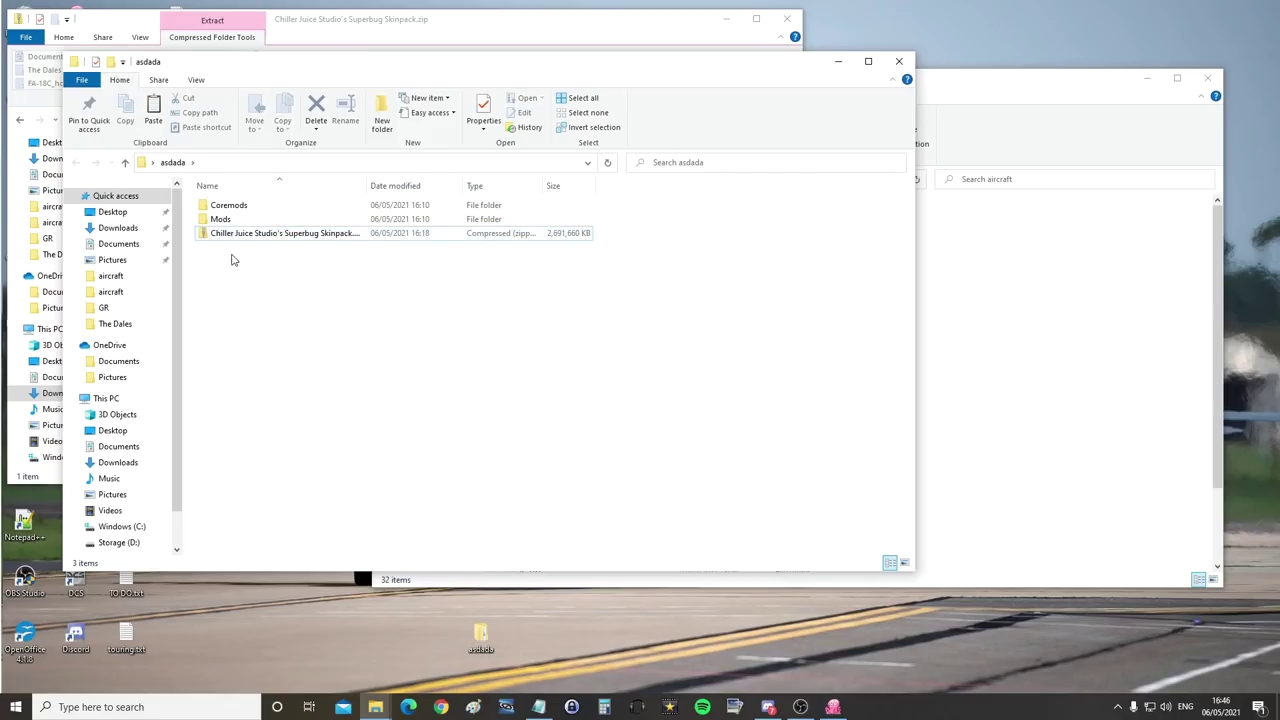
double_click(236, 234)
double_click(251, 205)
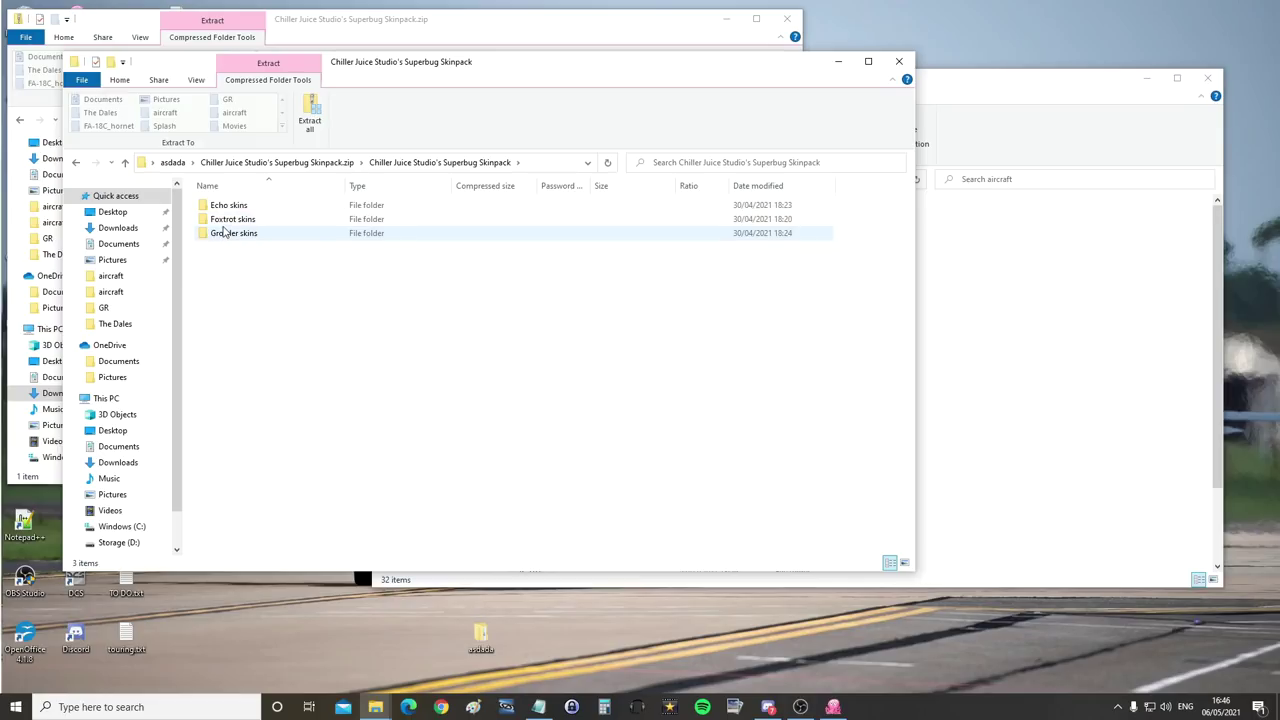
left_click_drag(410, 68, 364, 69)
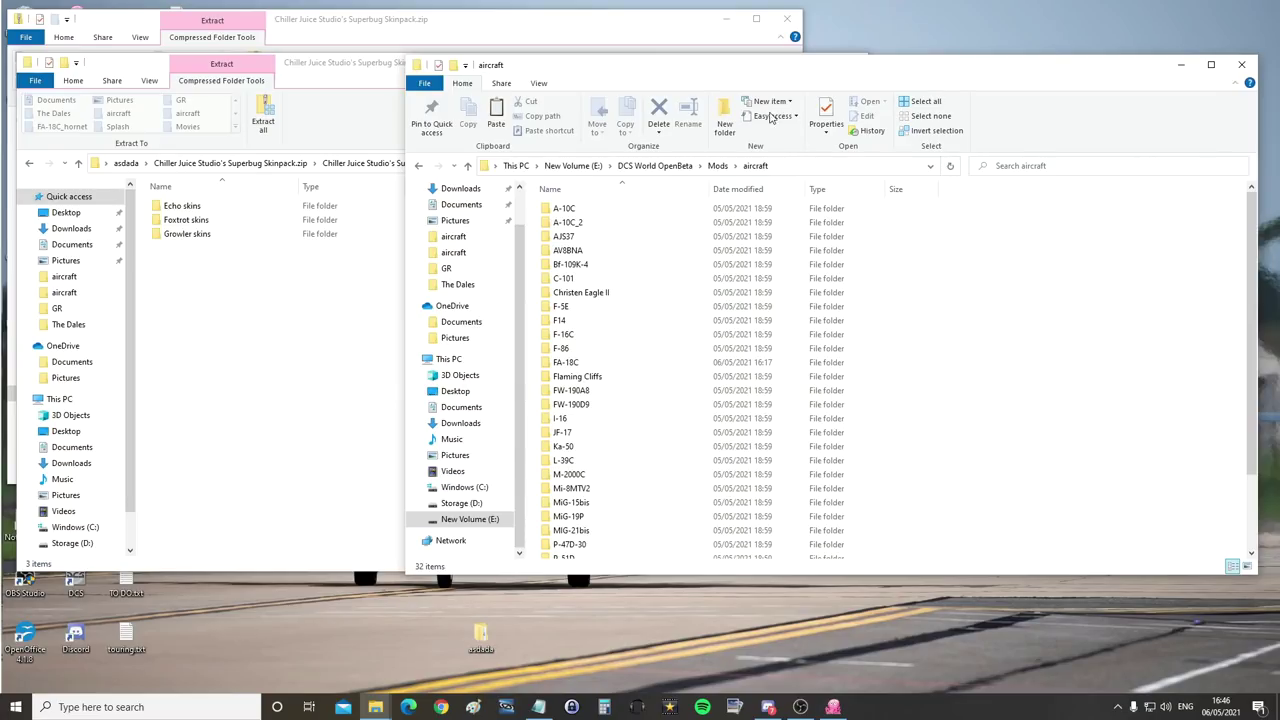
- Open the Echo skins folder and copy the AB300 skin folder
double_click(176, 208)
right_click(172, 208)
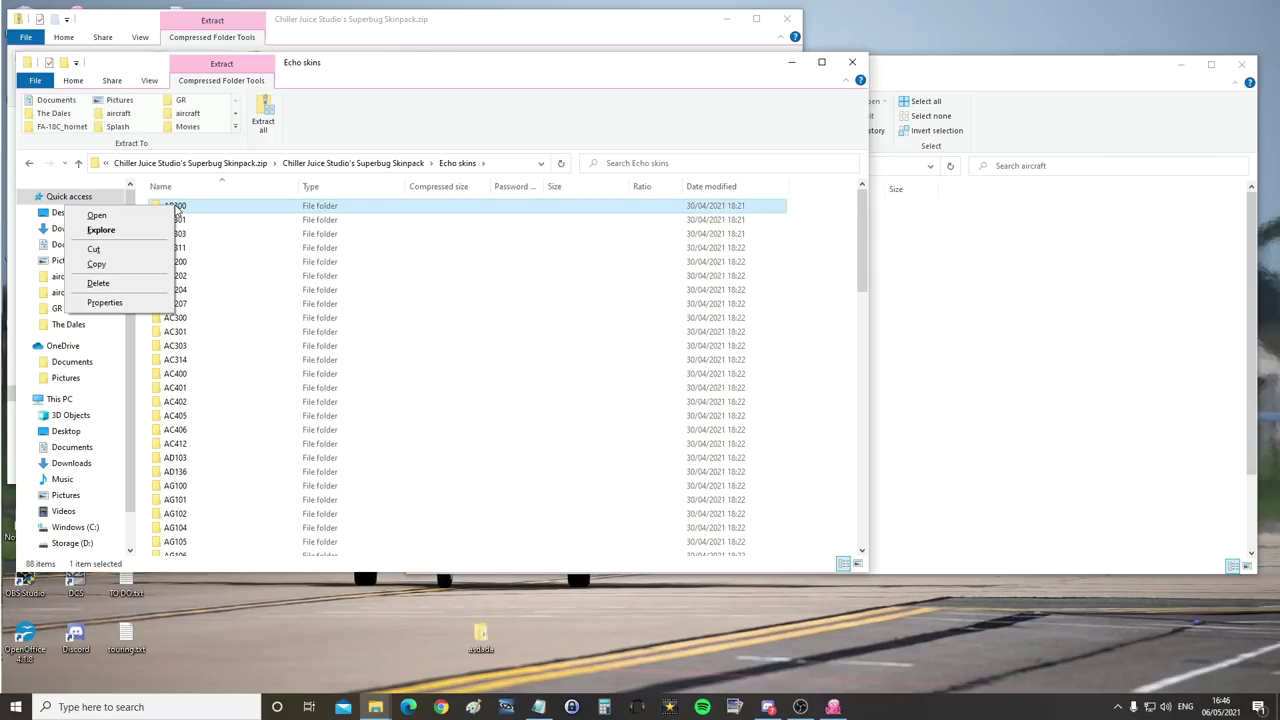
left_click(100, 272)
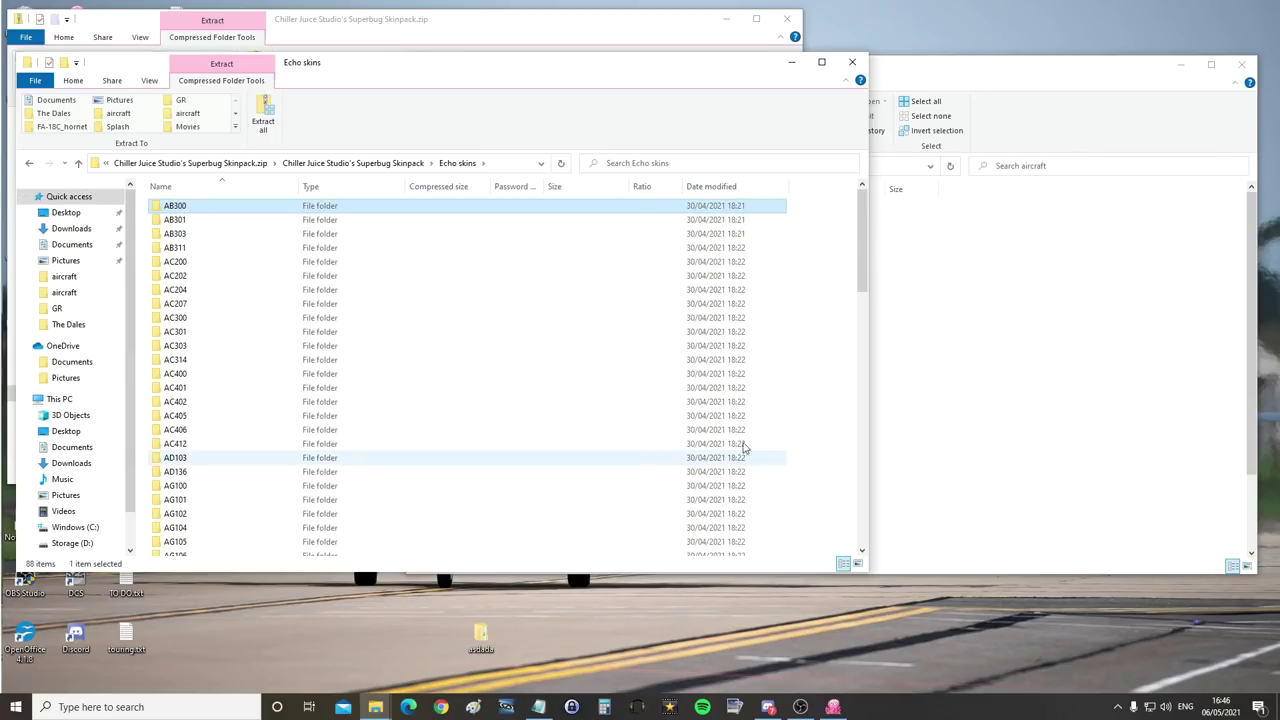
- Paste AB300 into DCS World OpenBeta\CoreMods\aircraft\FA-18C\Liveries\FA-18C_hornet
left_click(1075, 329)
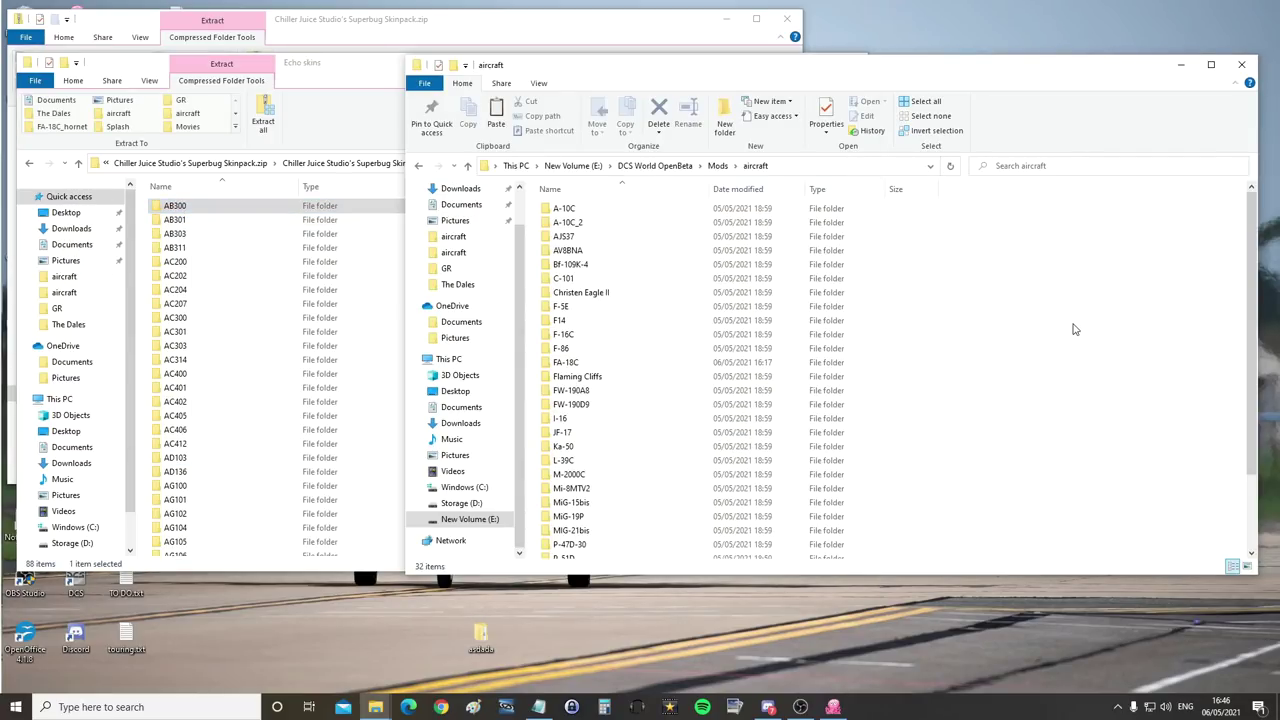
left_click(652, 168)
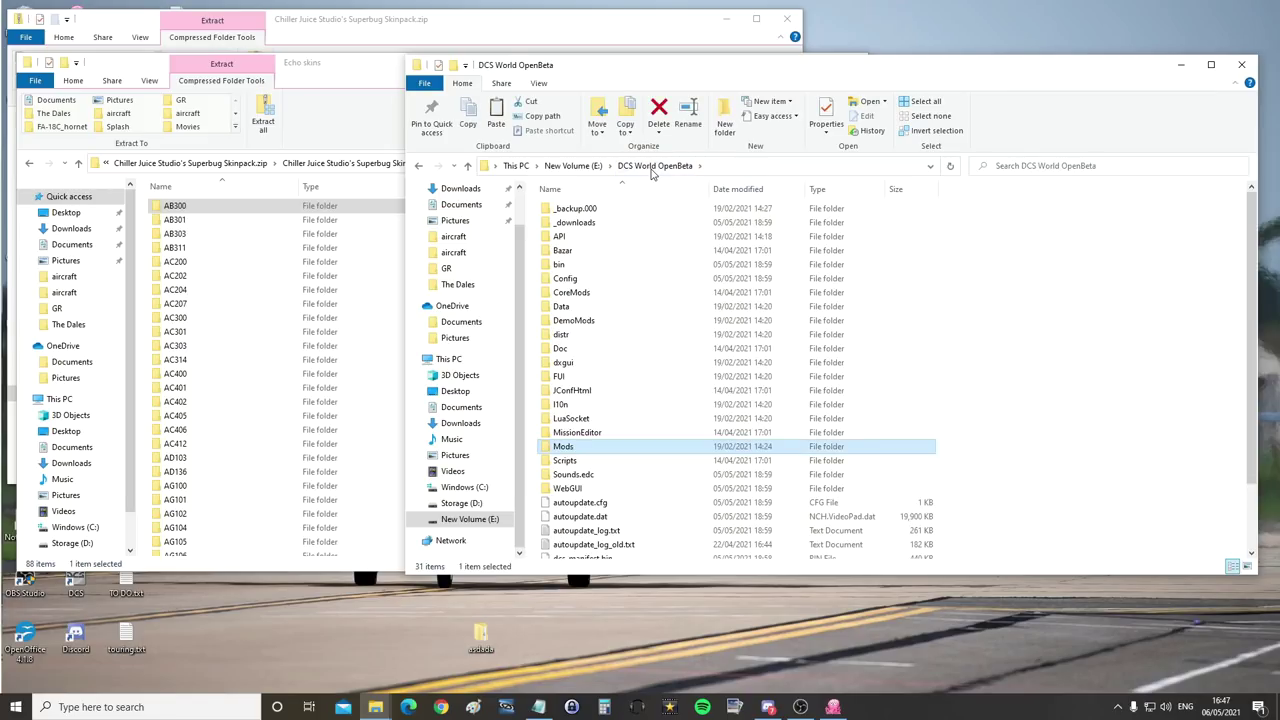
double_click(560, 298)
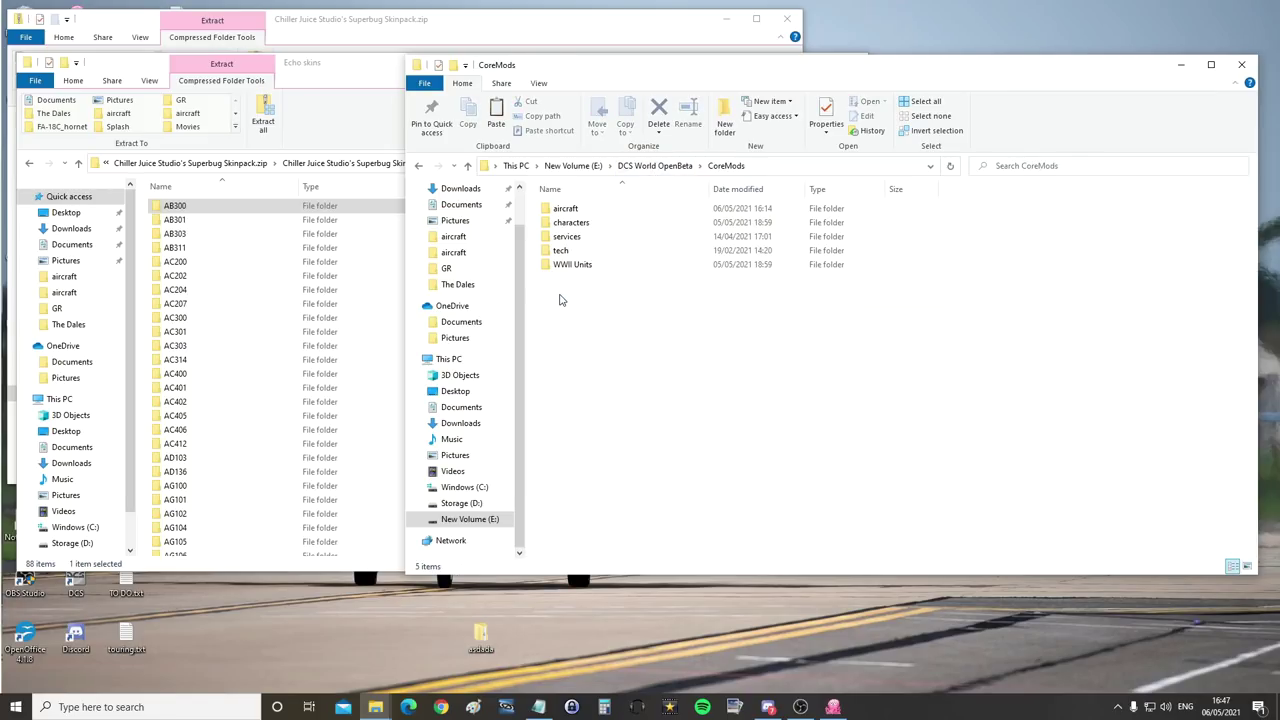
double_click(564, 210)
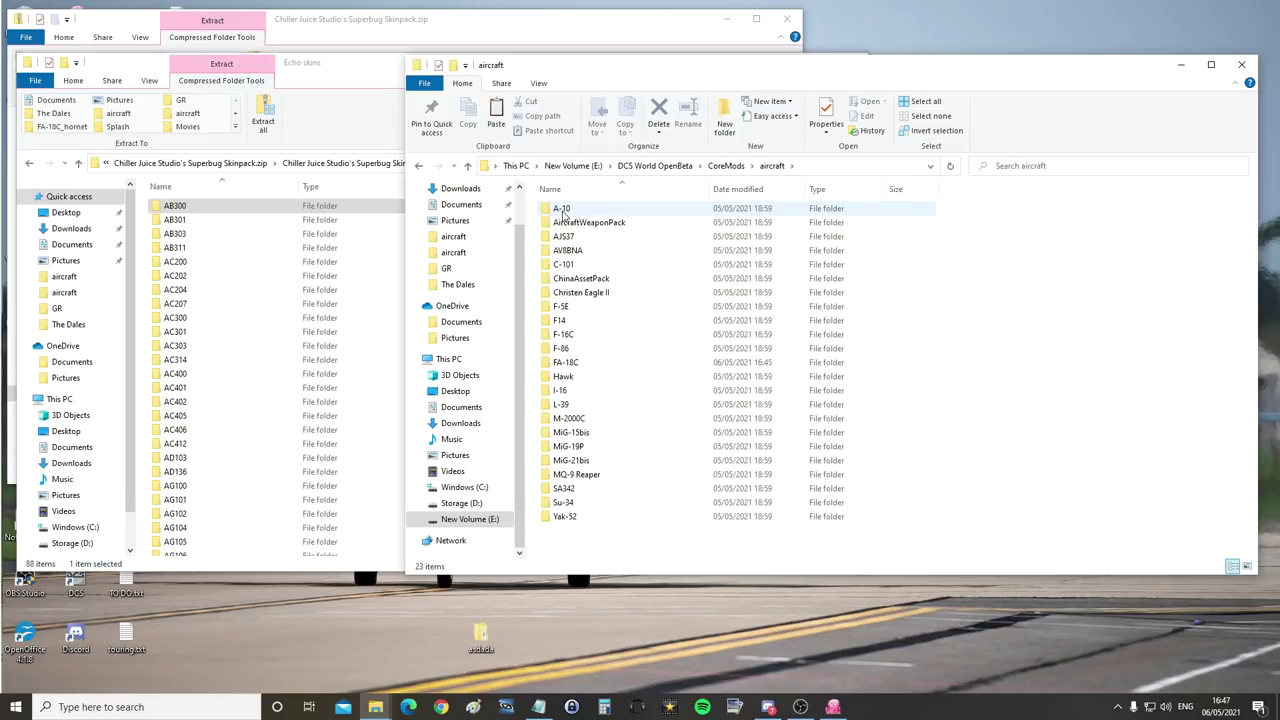
double_click(562, 363)
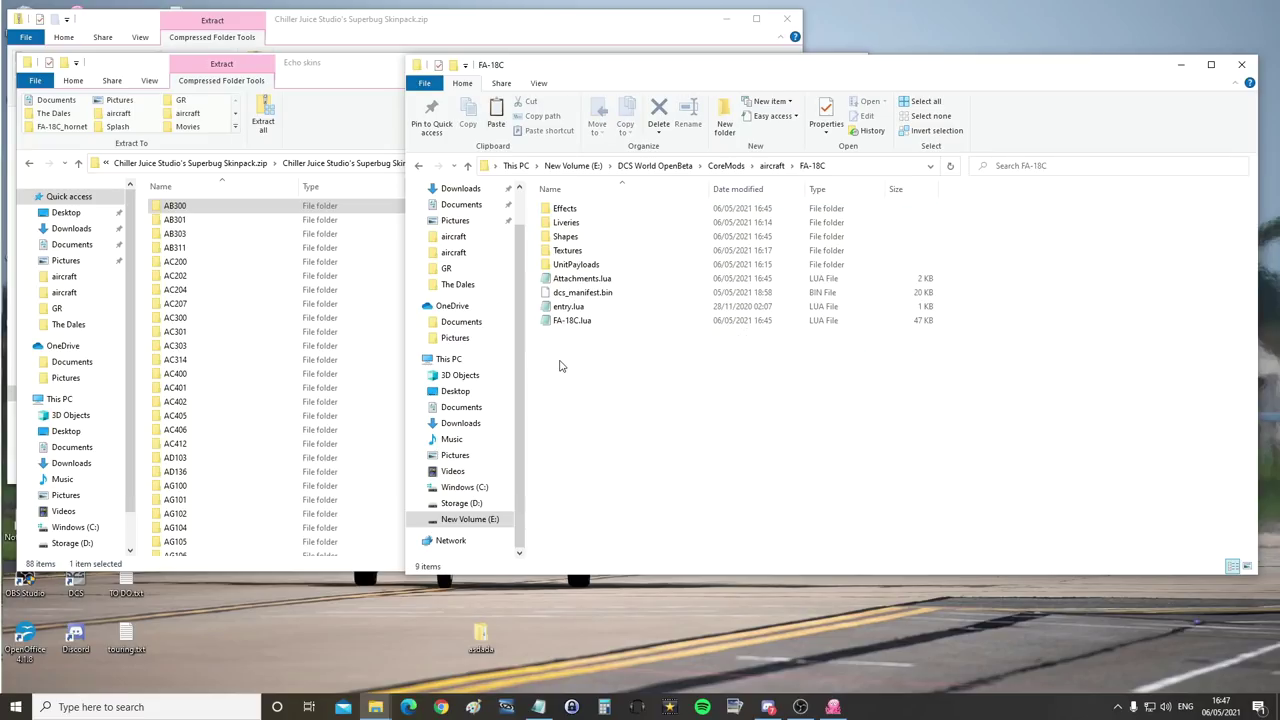
double_click(561, 226)
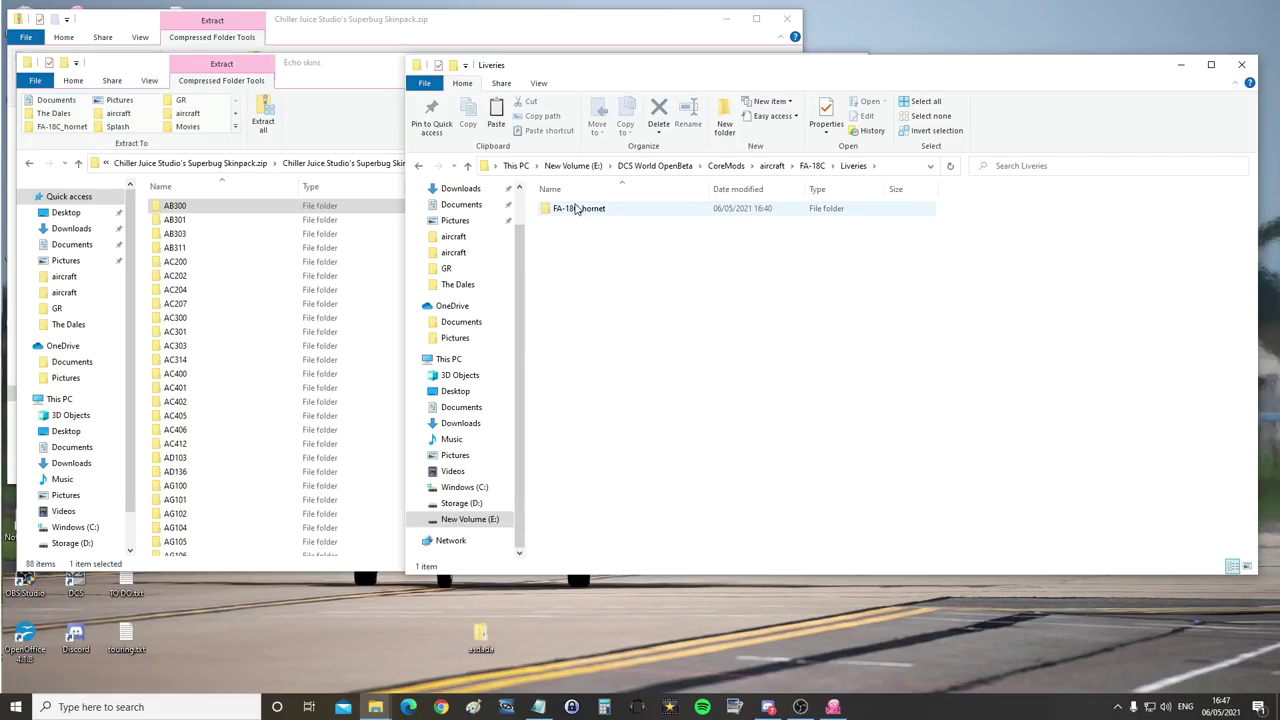
double_click(576, 208)
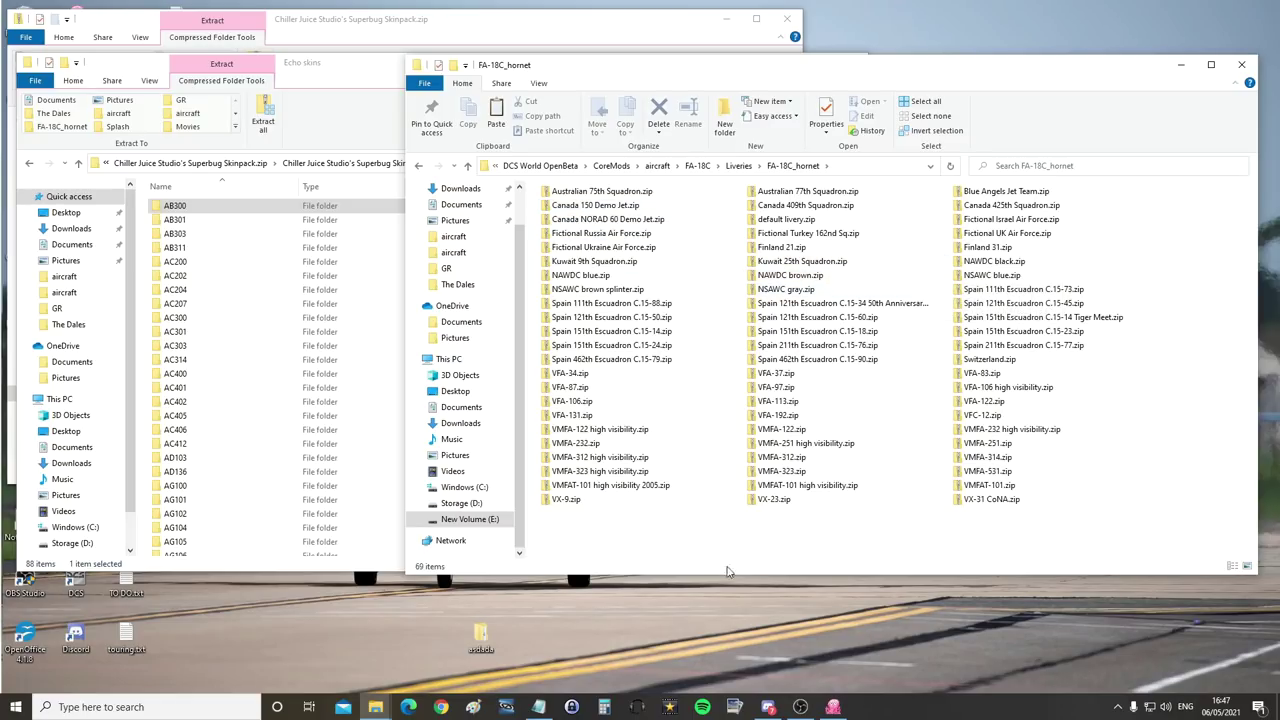
right_click(822, 537)
left_click(698, 455)
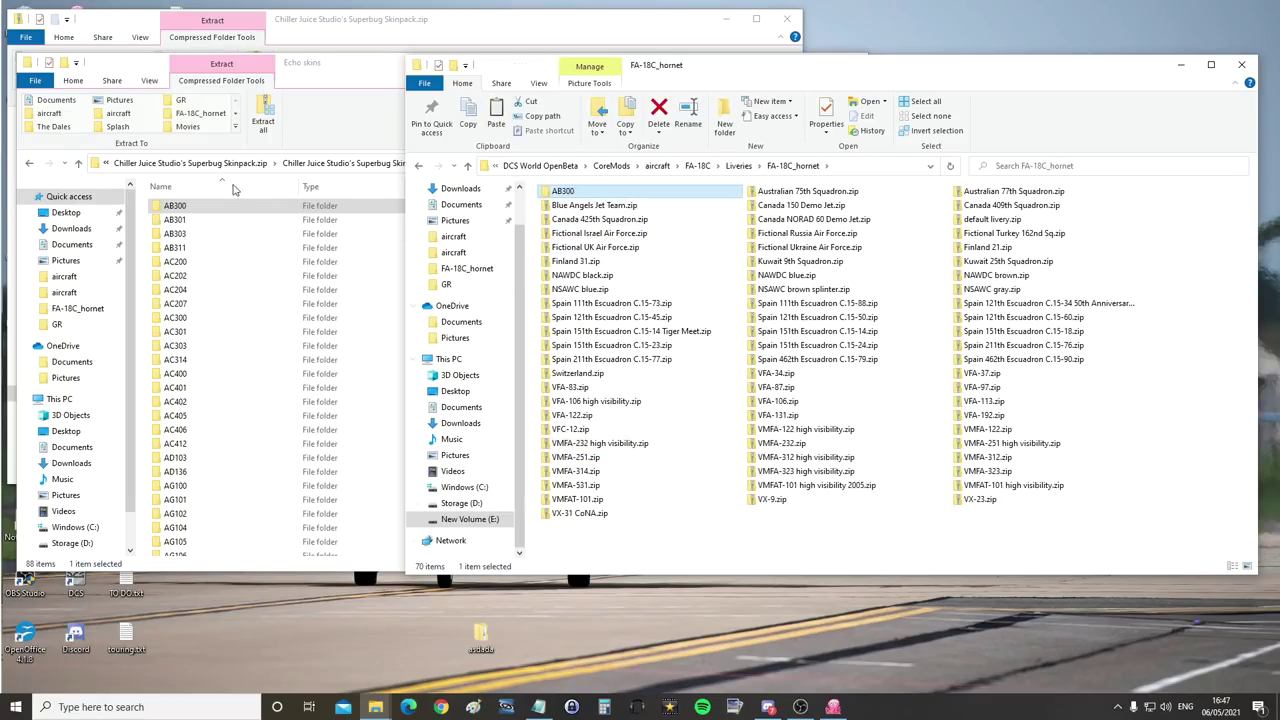
- Copy the AB100 folder from the skinpack's Foxtrot skins and paste it into the FA-18C_hornet liveries folder
left_click(341, 112)
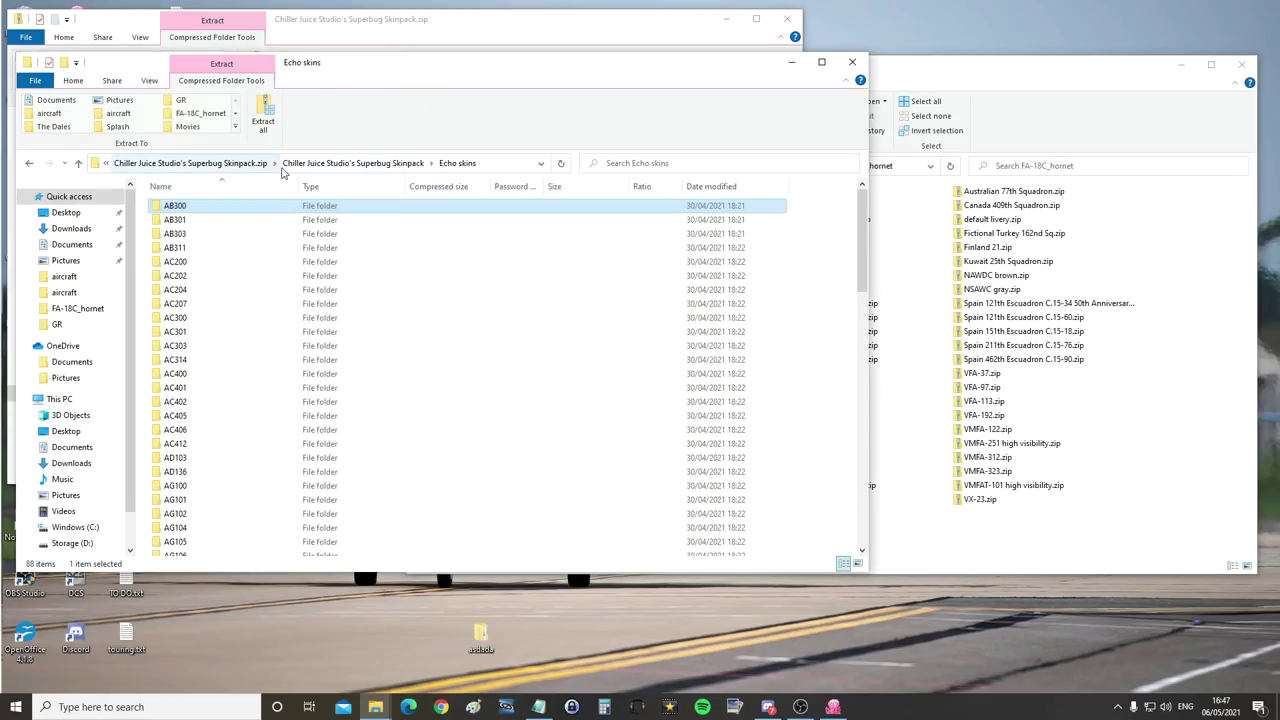
left_click(300, 165)
double_click(172, 221)
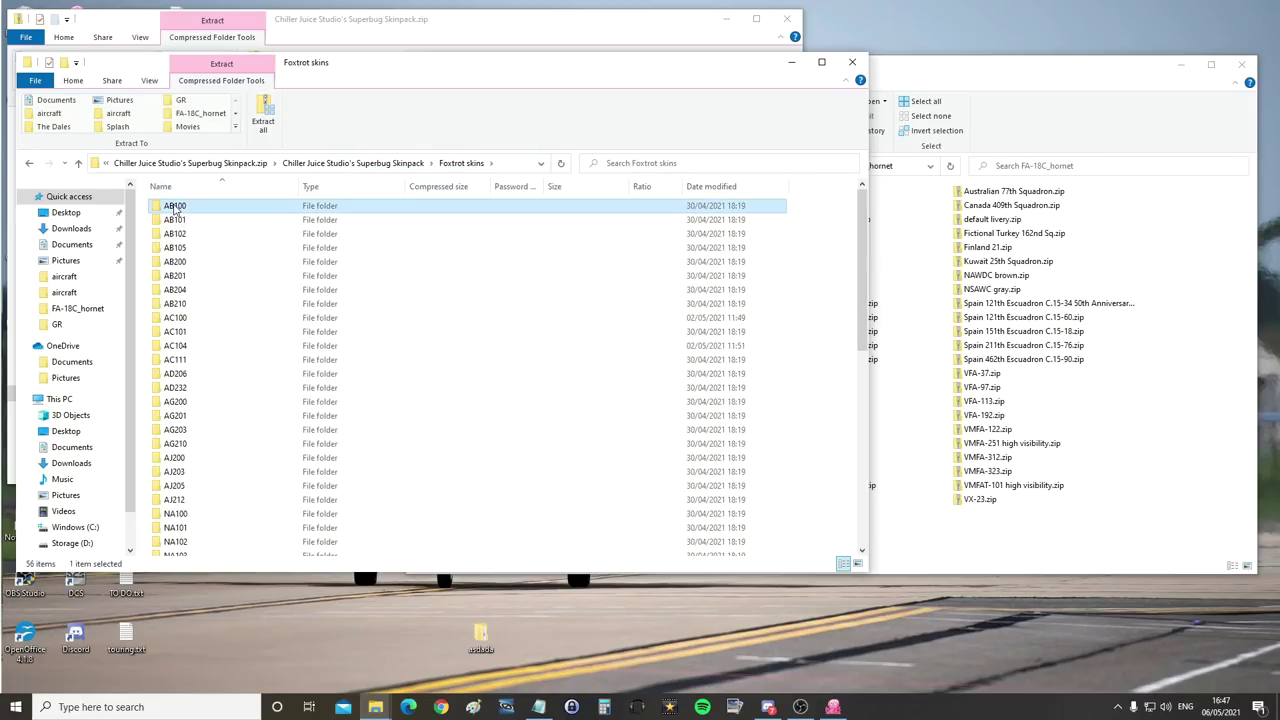
left_click(1145, 521)
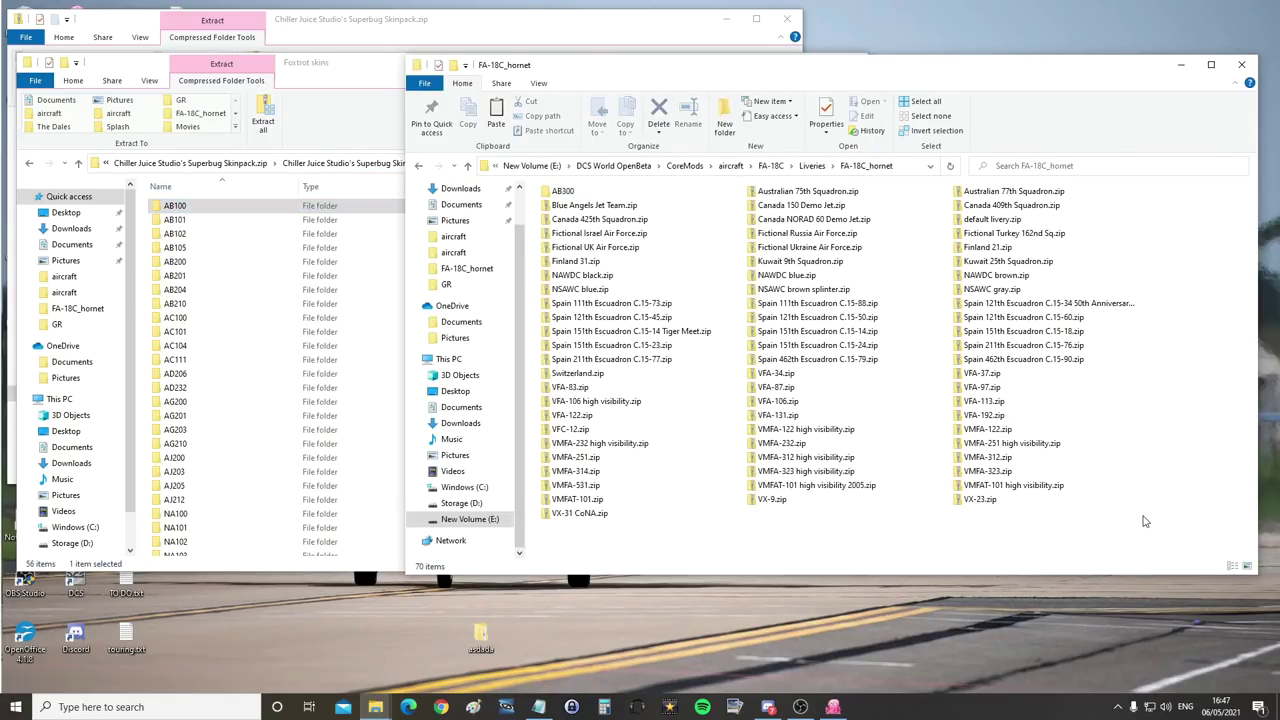
key("ctrl+v")
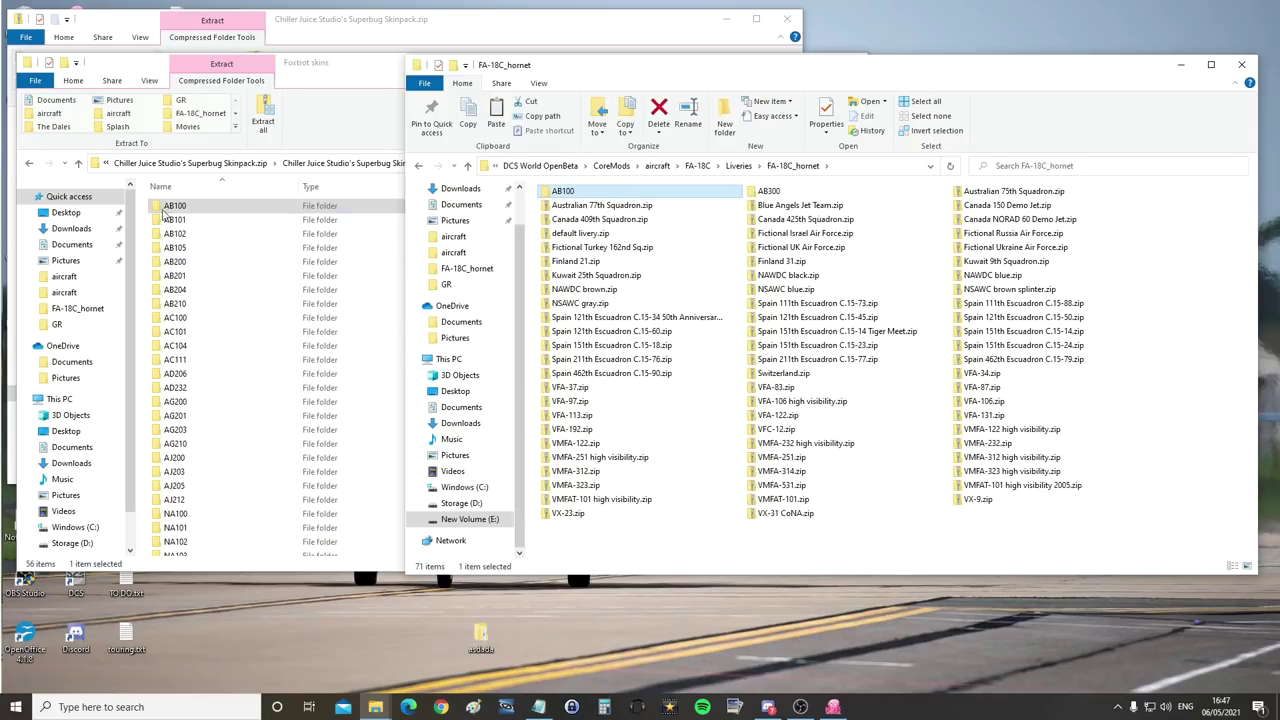
- Copy the AC500 folder from the skinpack's Growler skins and paste it into the FA-18C_hornet liveries folder
left_click(320, 163)
double_click(185, 233)
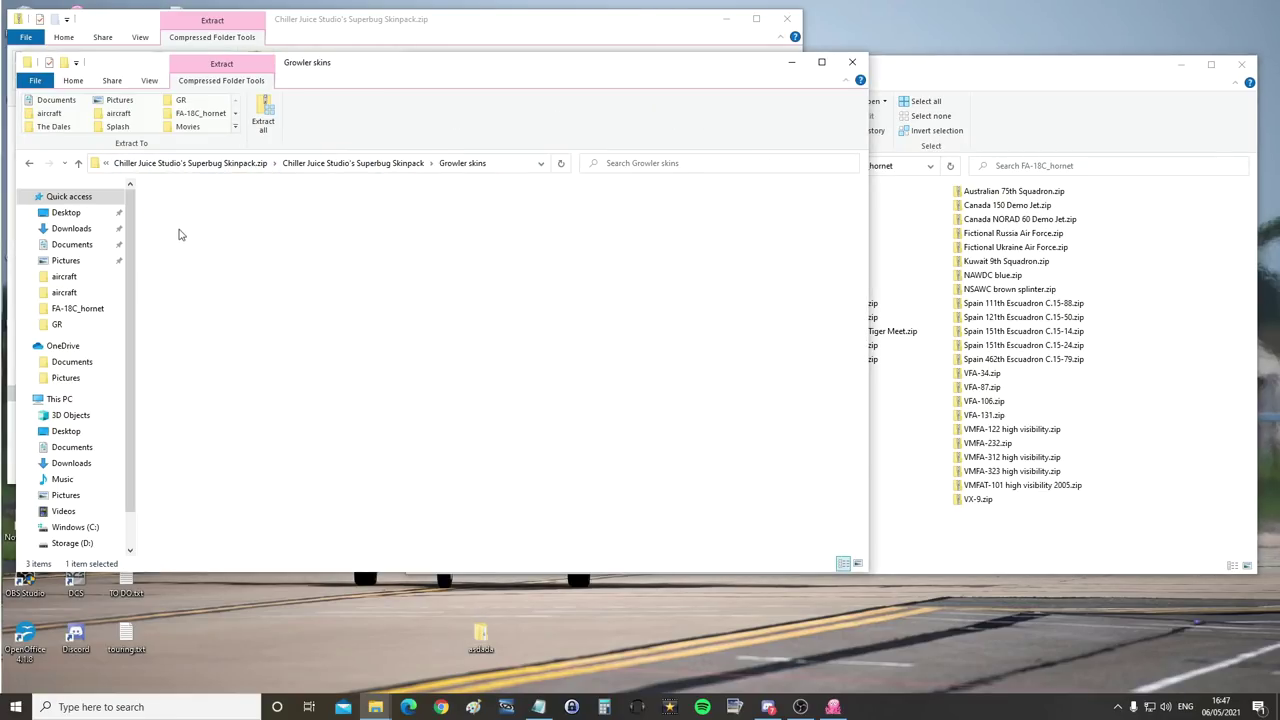
left_click(177, 206)
left_click(1150, 525)
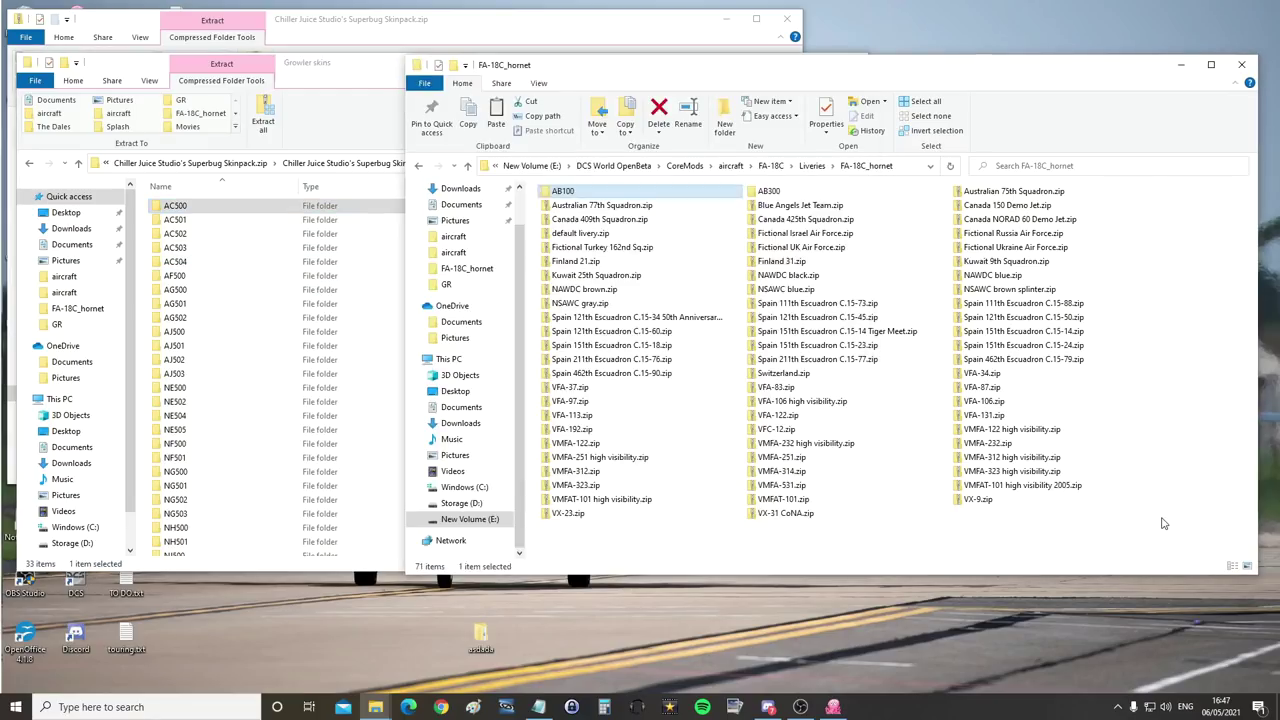
key("ctrl+v")
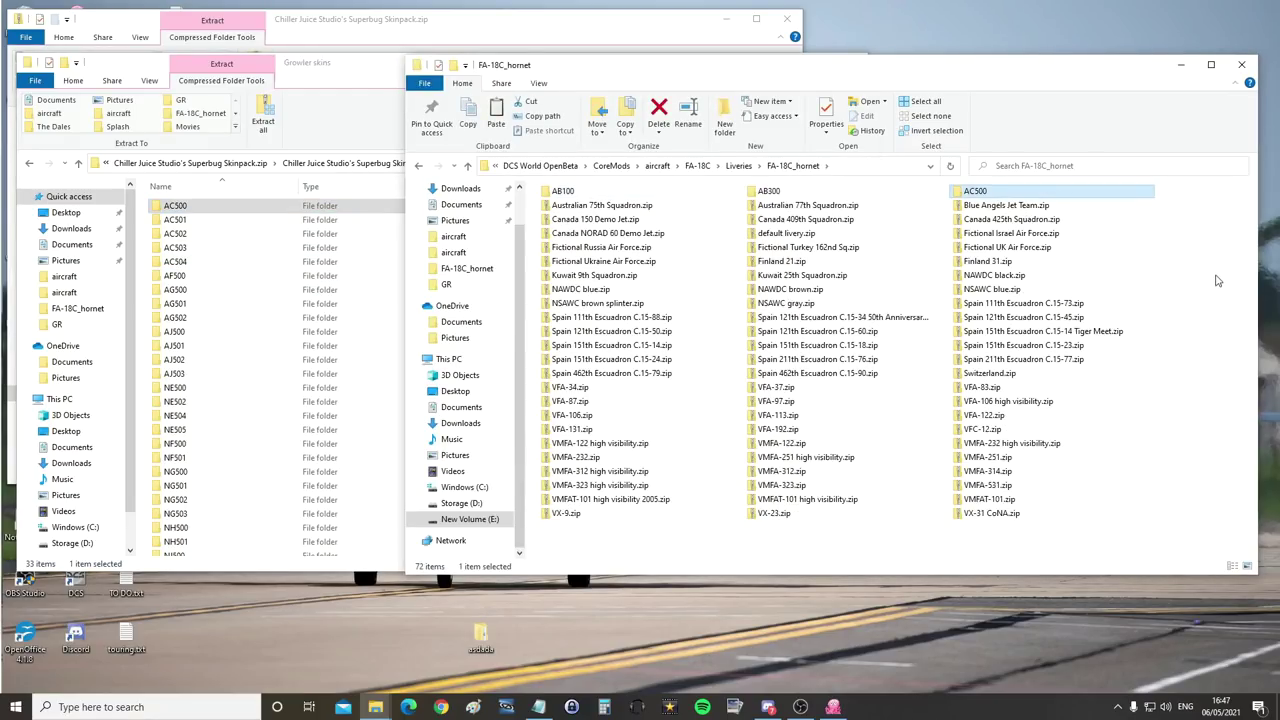
- Close the three open File Explorer windows
left_click(1240, 66)
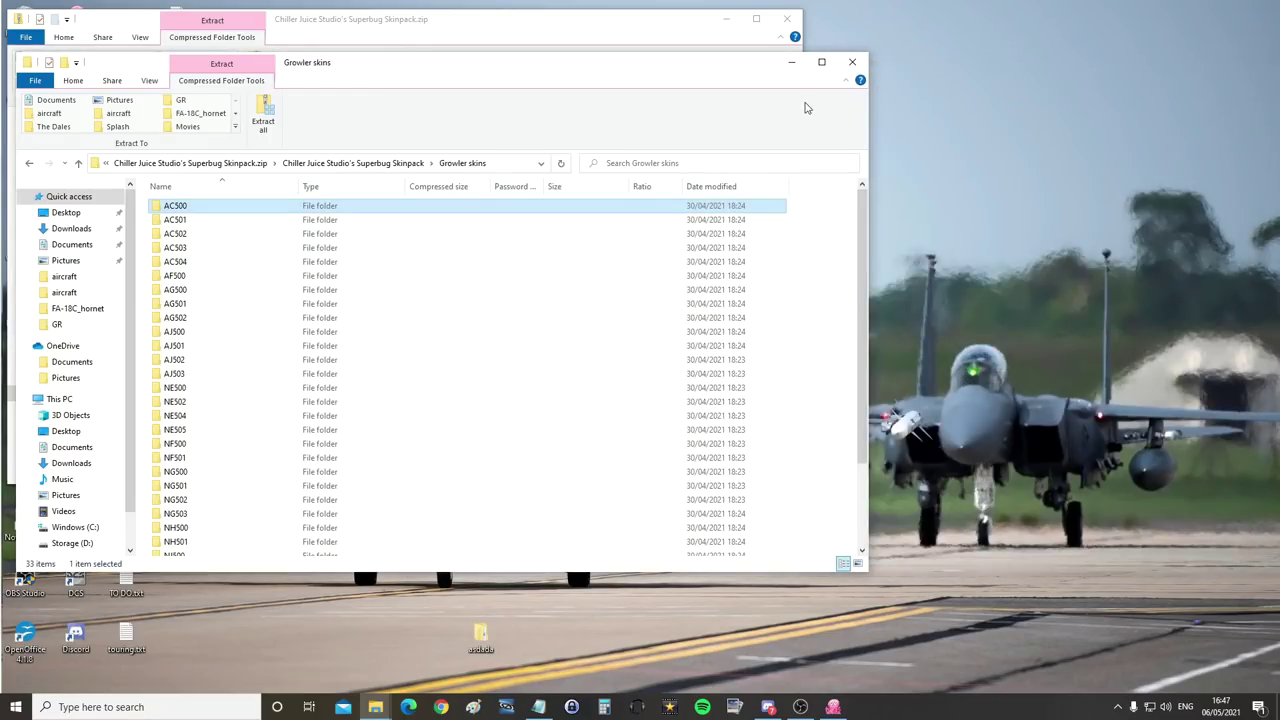
left_click(852, 62)
left_click(787, 20)
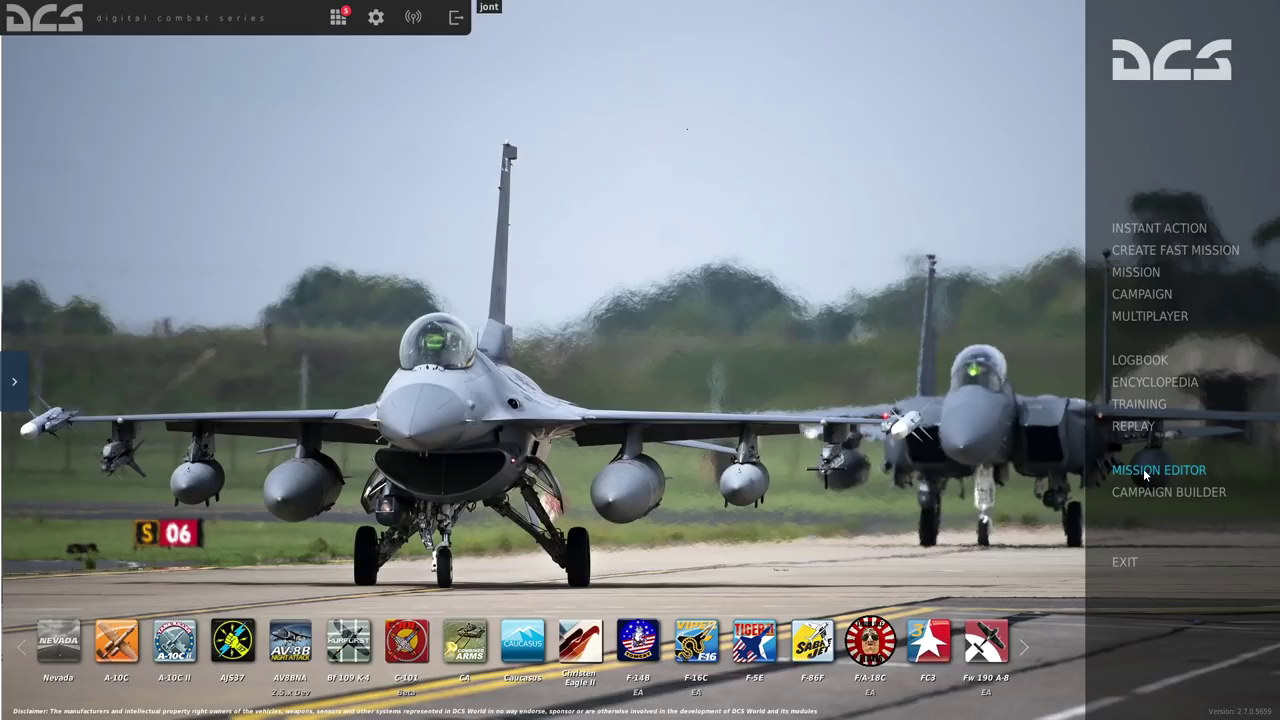
- Open the DCS World Mission Editor and place a USA airplane group next to parking spot 06
left_click(1149, 469)
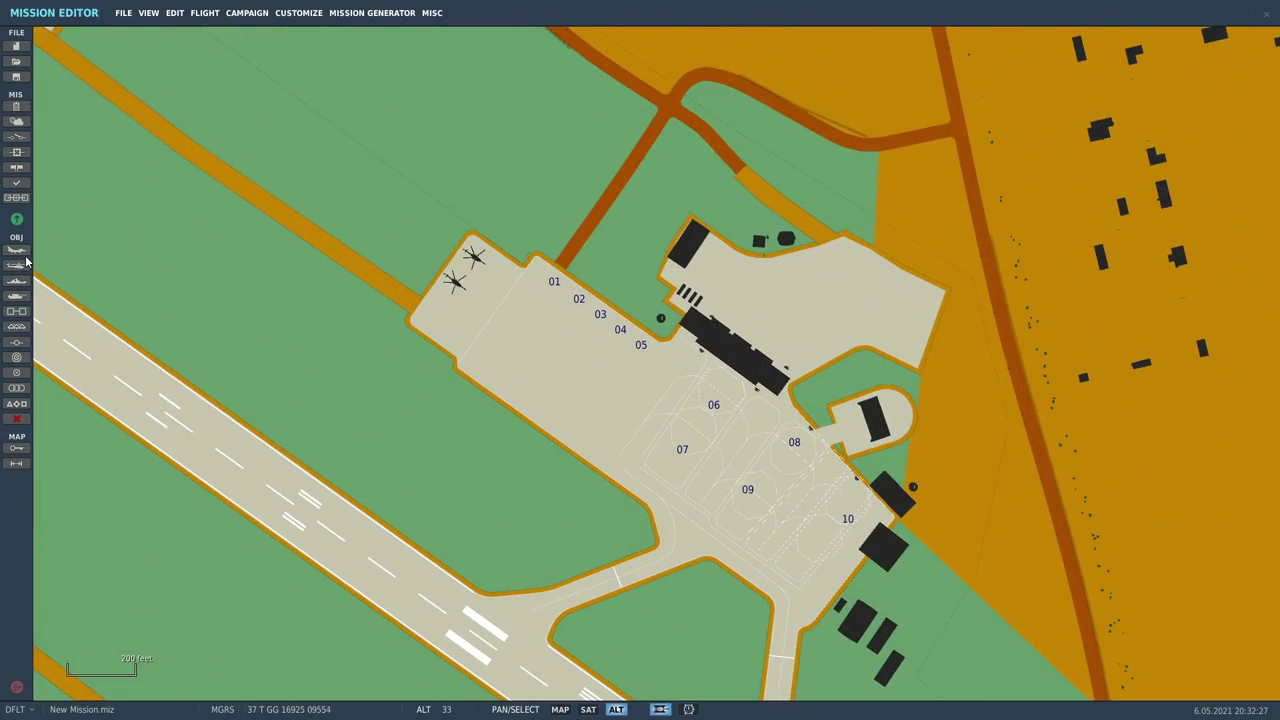
left_click(16, 250)
left_click(707, 410)
scroll(707, 410, "up", 1)
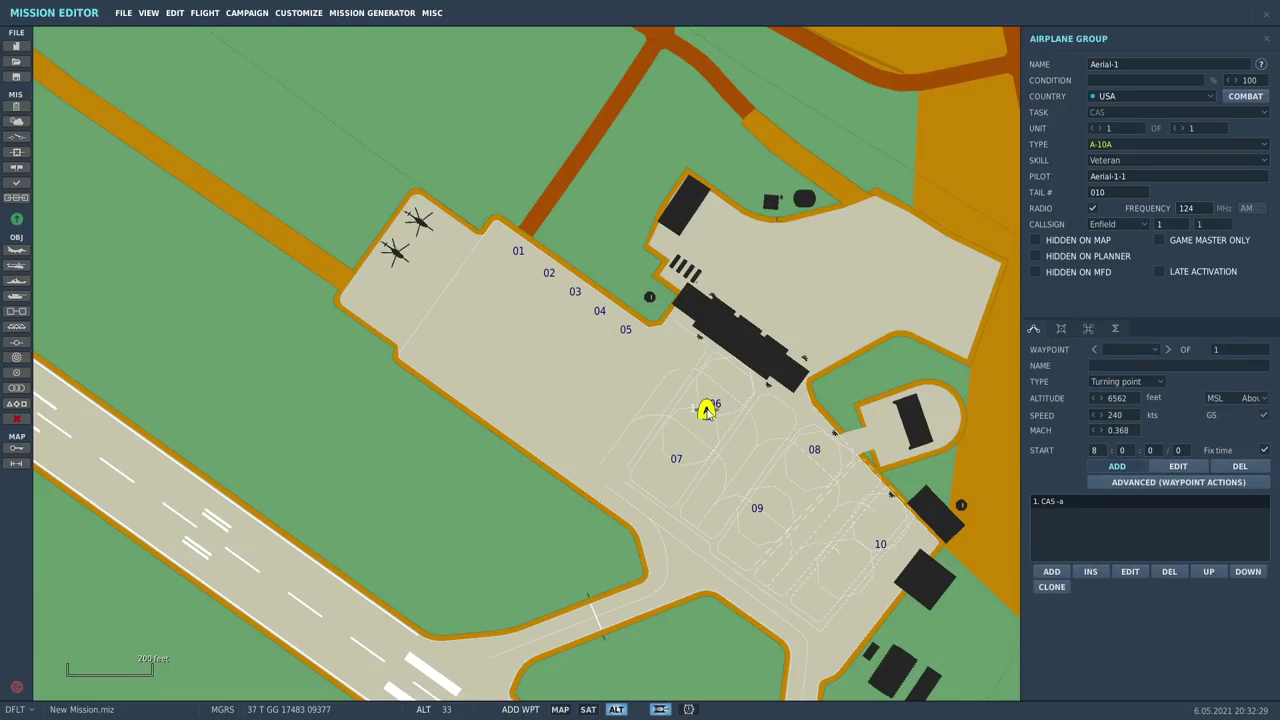
- Set the group's aircraft type to F/A-18EFG Superbug, skill to Client and waypoint type to Takeoff from parking hot
left_click(1104, 147)
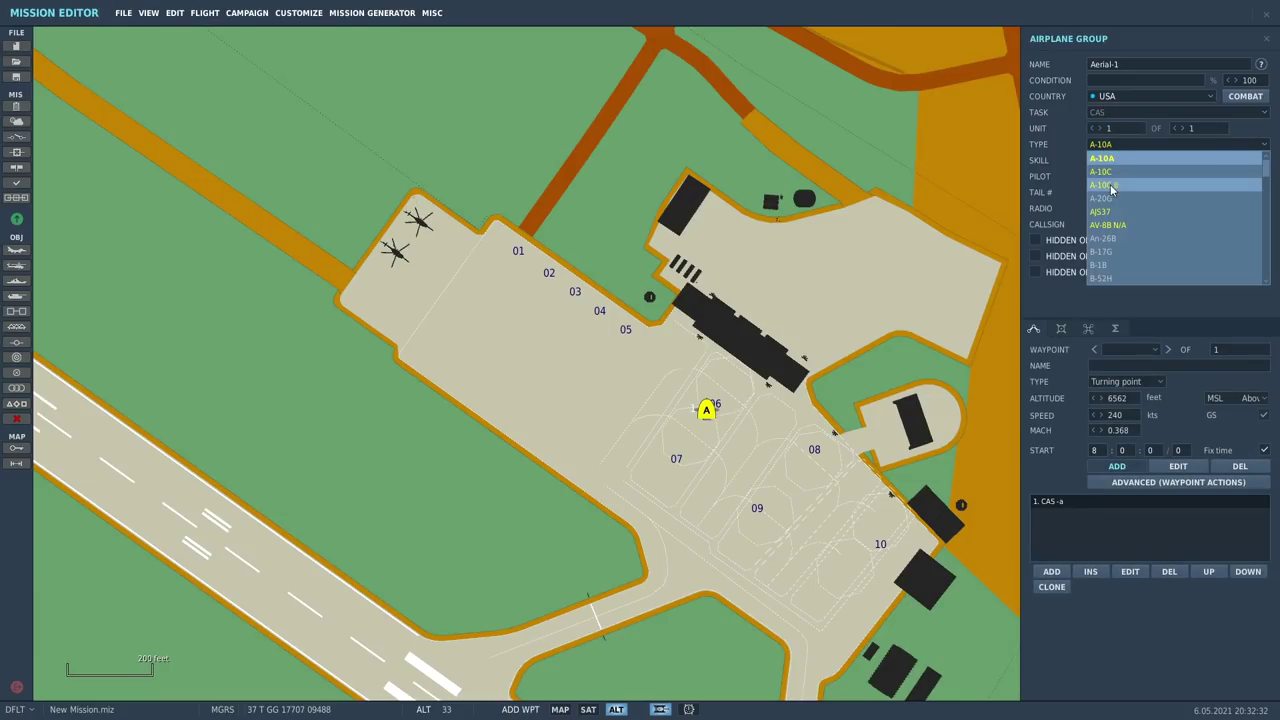
left_click(1108, 225)
left_click(1104, 162)
left_click(1104, 242)
left_click(1114, 383)
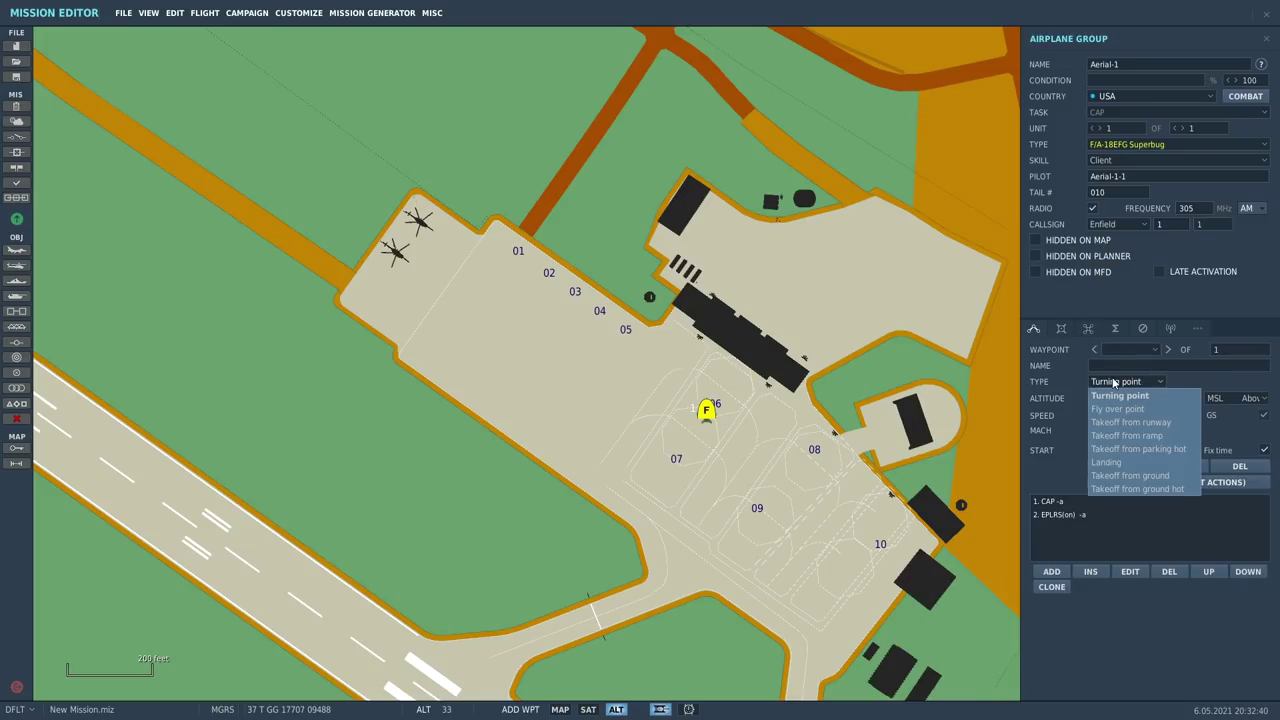
left_click(1128, 452)
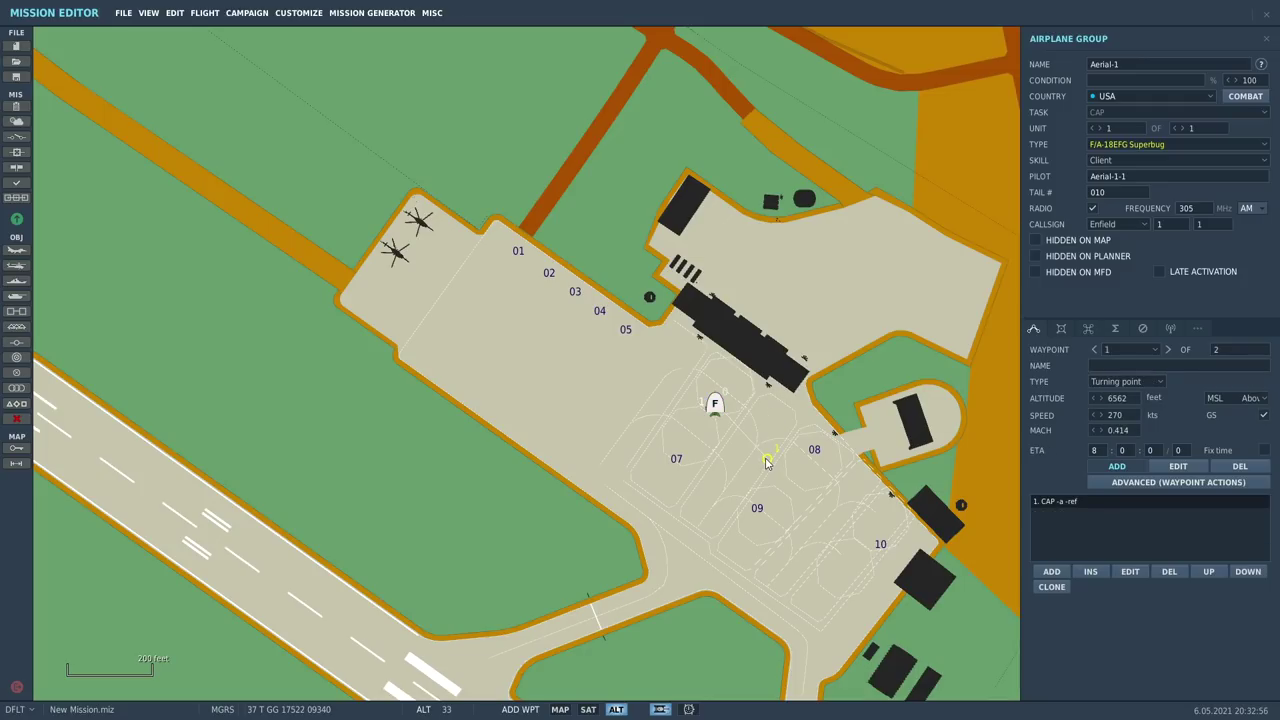
- Place two more F/A-18EFG Superbug client groups at parking spots 08 and 09, and close the airplane group settings
left_click(820, 469)
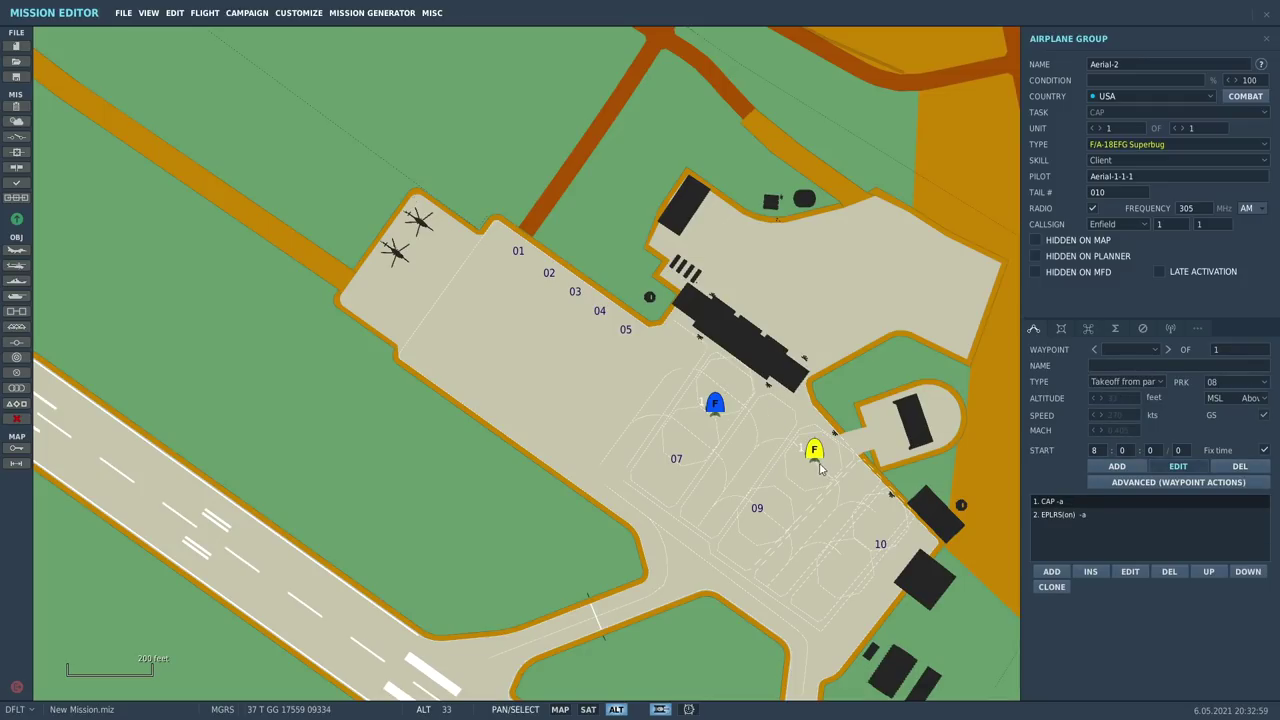
left_click(758, 506)
scroll(728, 445, "up", 5)
scroll(728, 445, "down", 2)
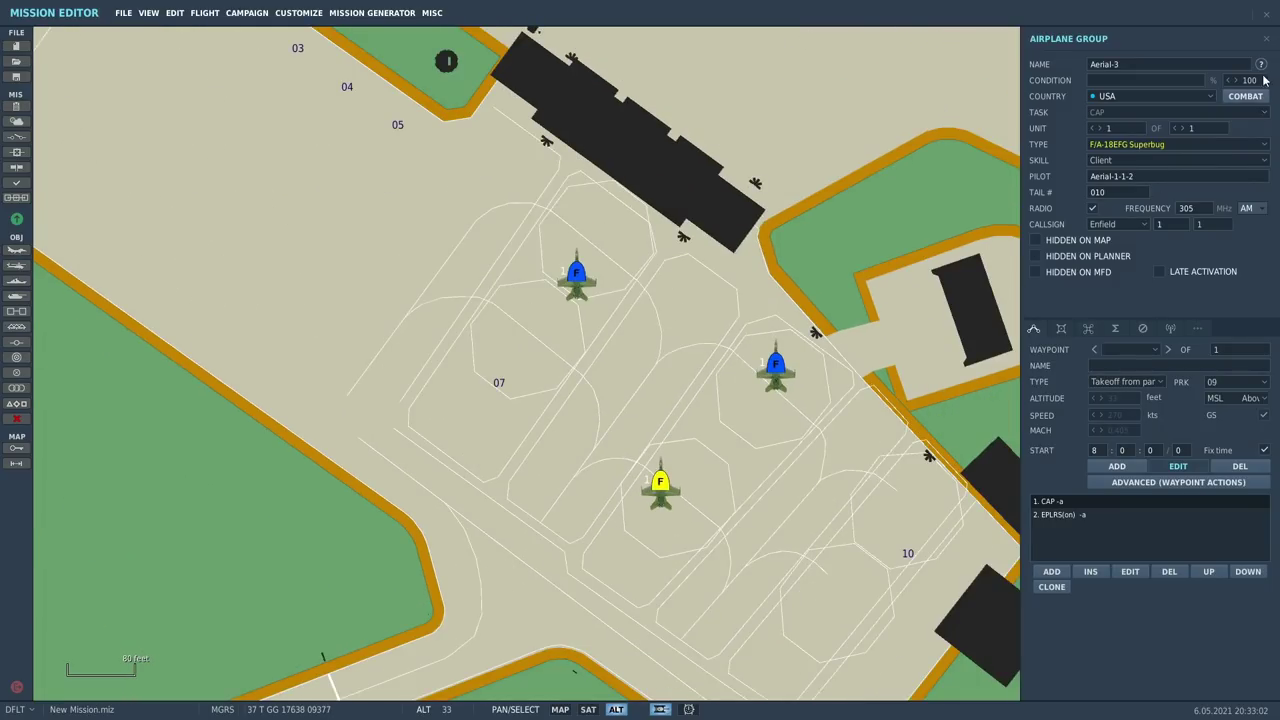
left_click(1267, 43)
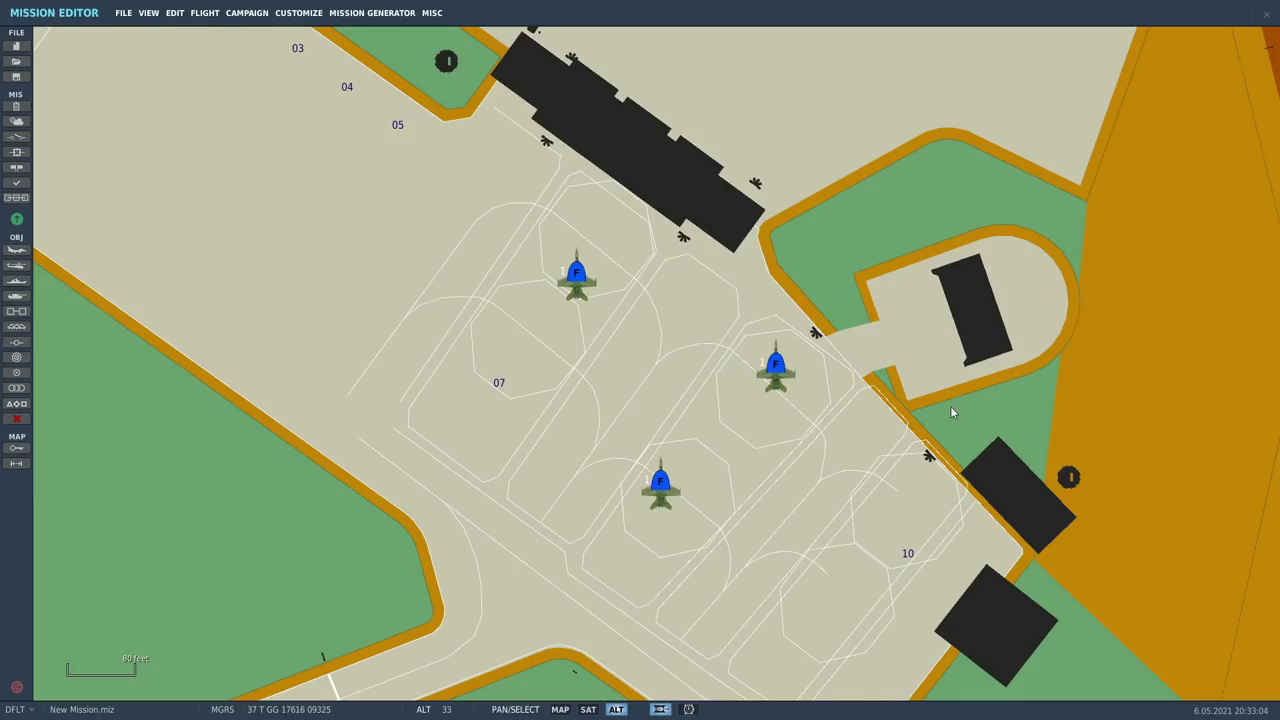
- Set the paint scheme of the Superbug group at parking spot 06 to *VFA-136 AB300 and close its loadout view
left_click(578, 276)
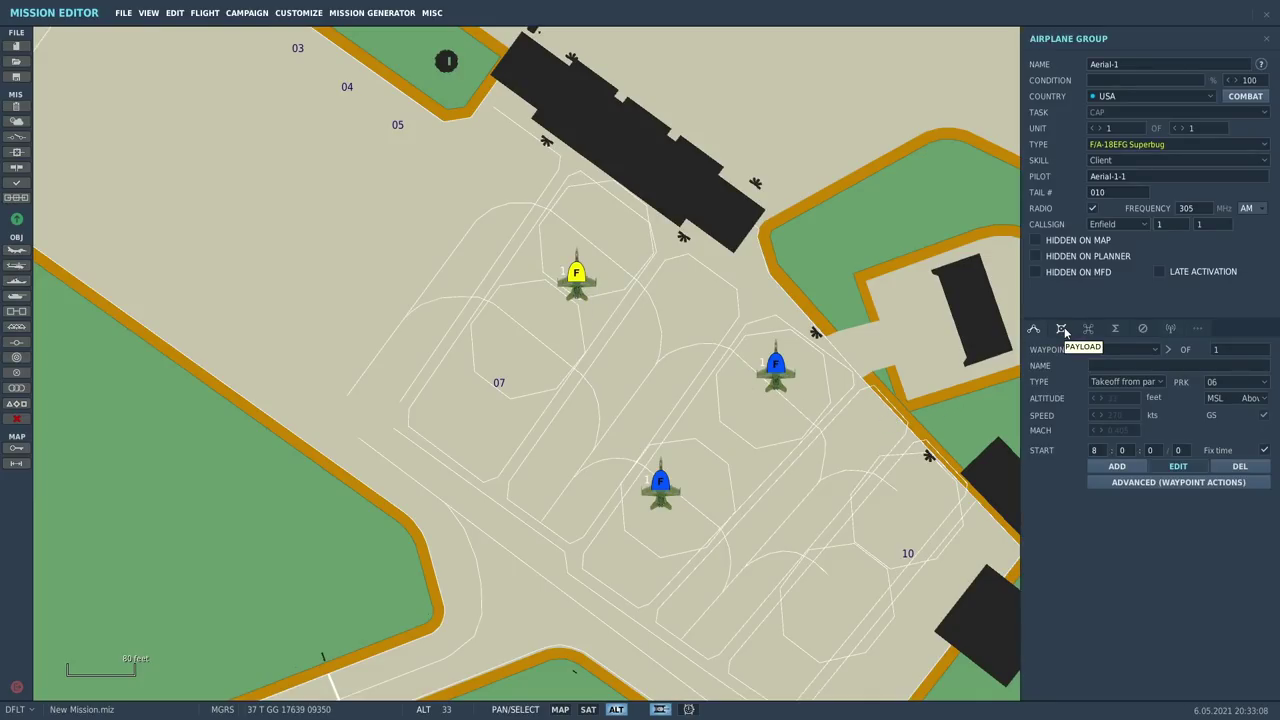
left_click(1063, 330)
left_click(157, 404)
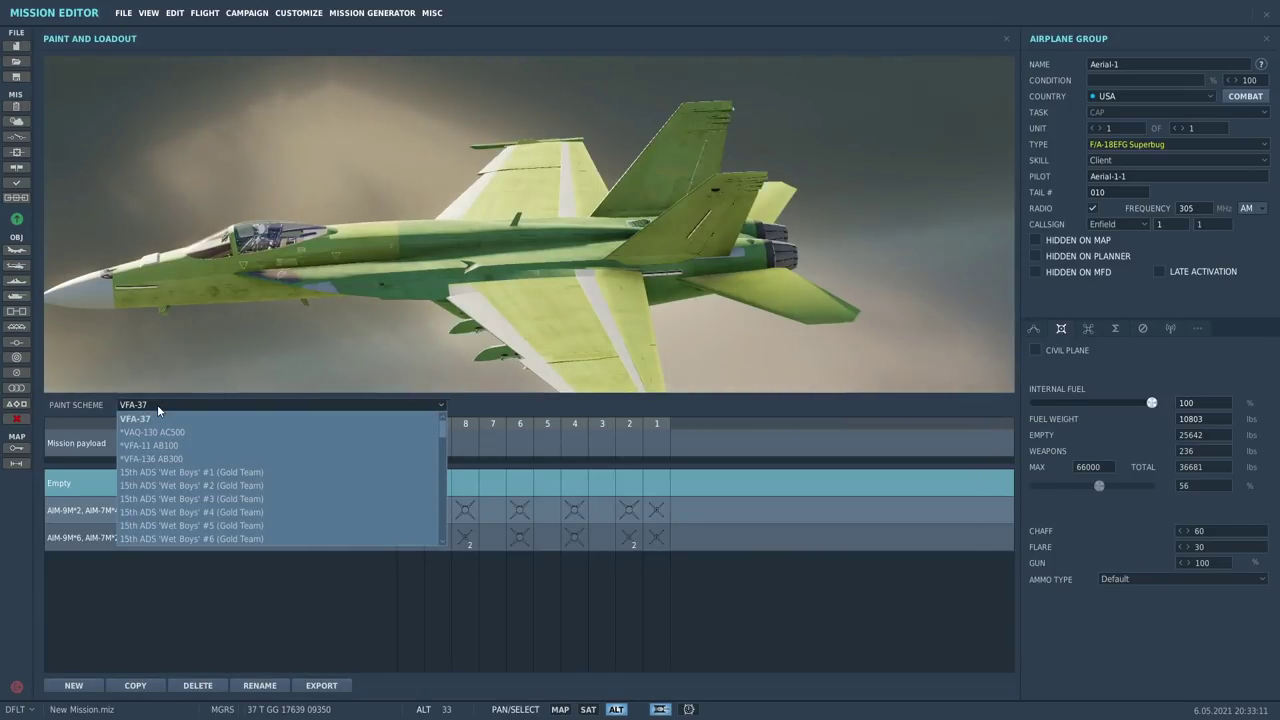
left_click(136, 460)
left_click(1006, 38)
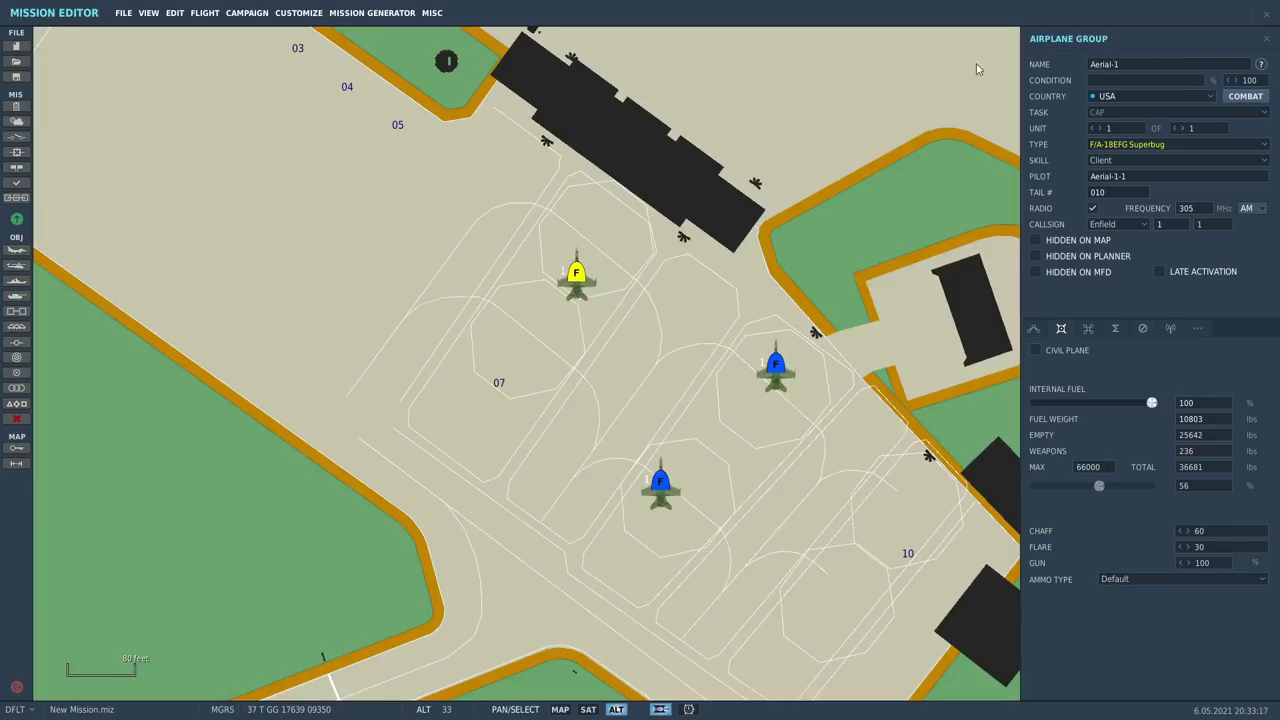
- Set the paint scheme of the Aerial-2 Superbug to *VFA-11 AB100 and close its loadout view
left_click(775, 372)
left_click(1061, 328)
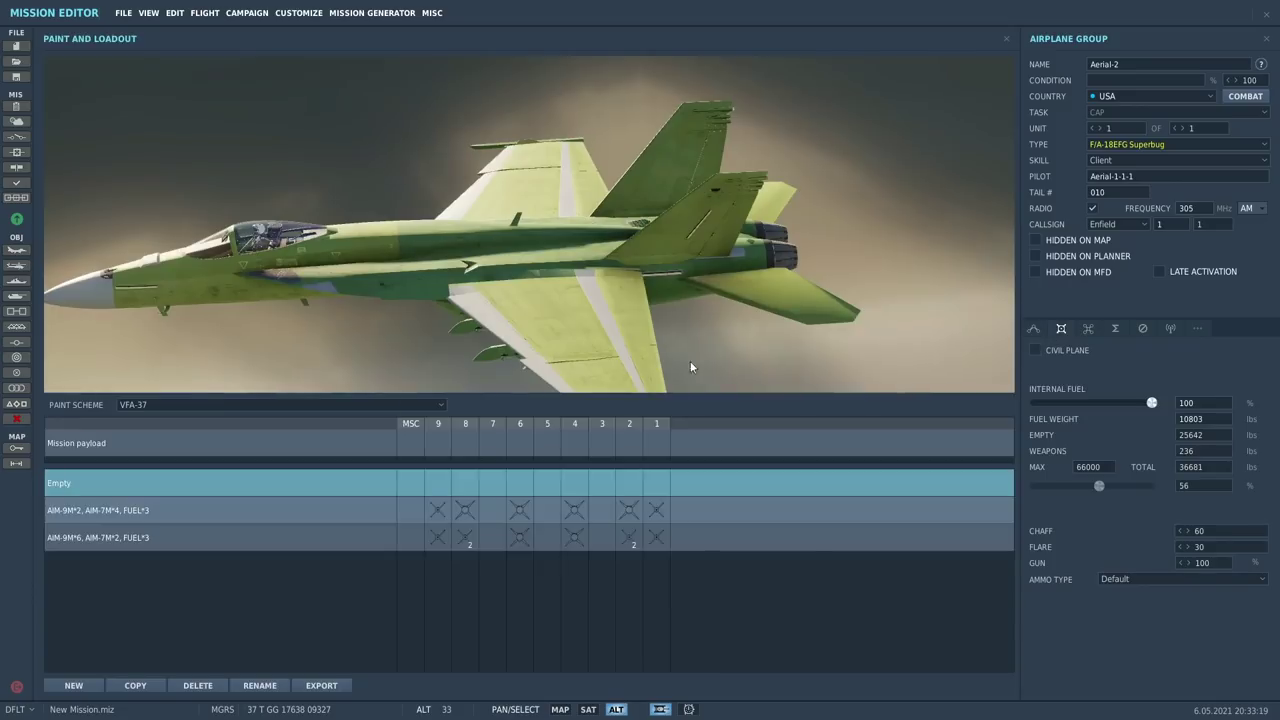
left_click(130, 405)
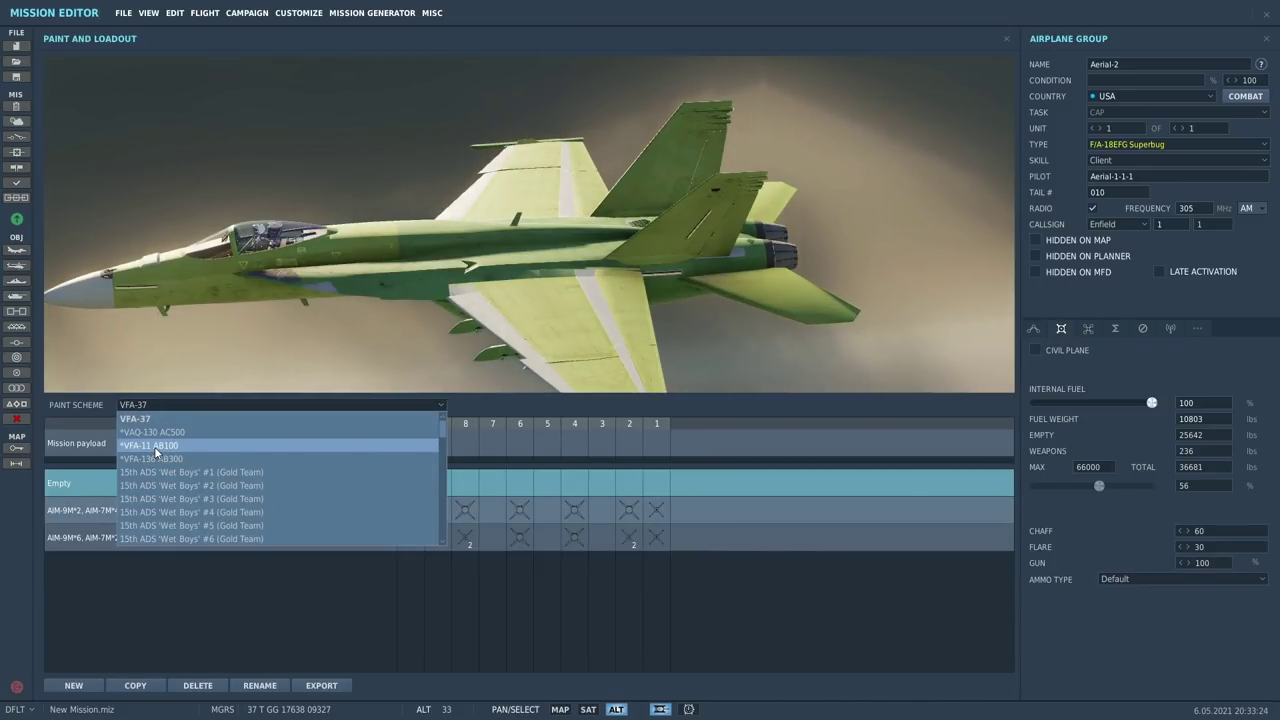
left_click(152, 445)
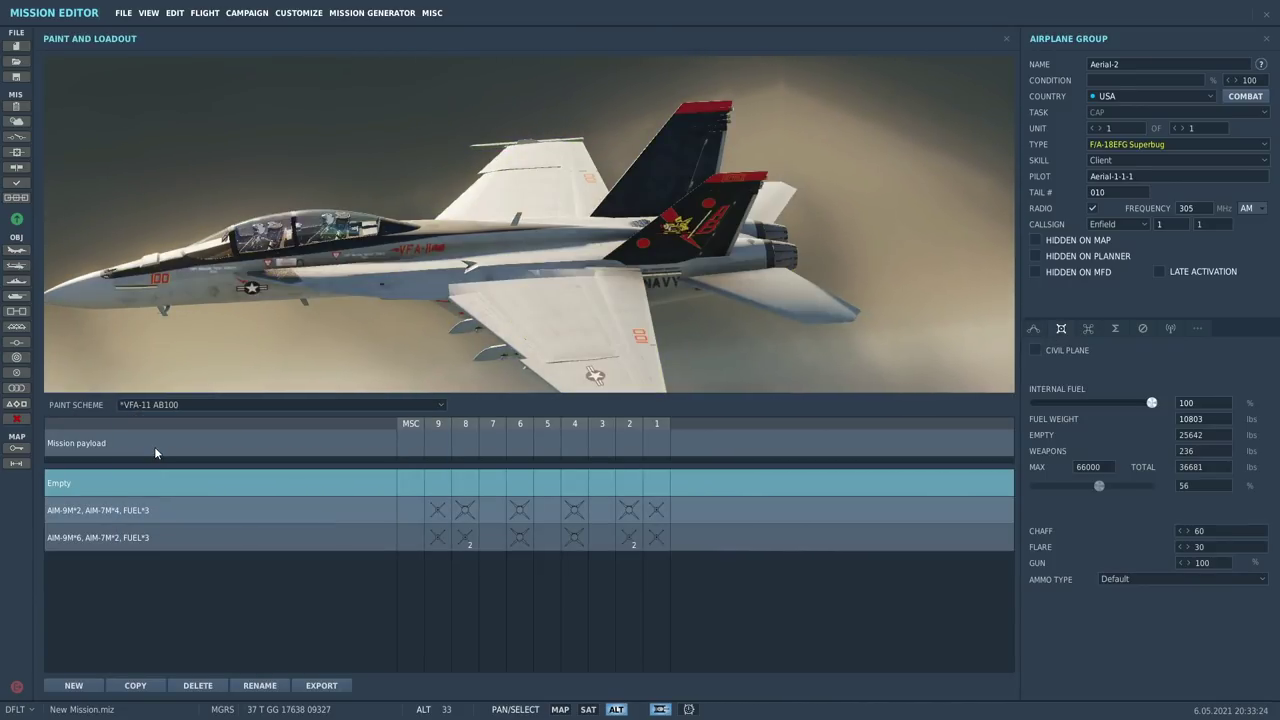
left_click(1006, 38)
left_click(549, 508)
- Set the Aerial-3 Superbug's paint scheme to *VAQ-130 AC500, inspect the model from other angles and close the loadout view
left_click(660, 487)
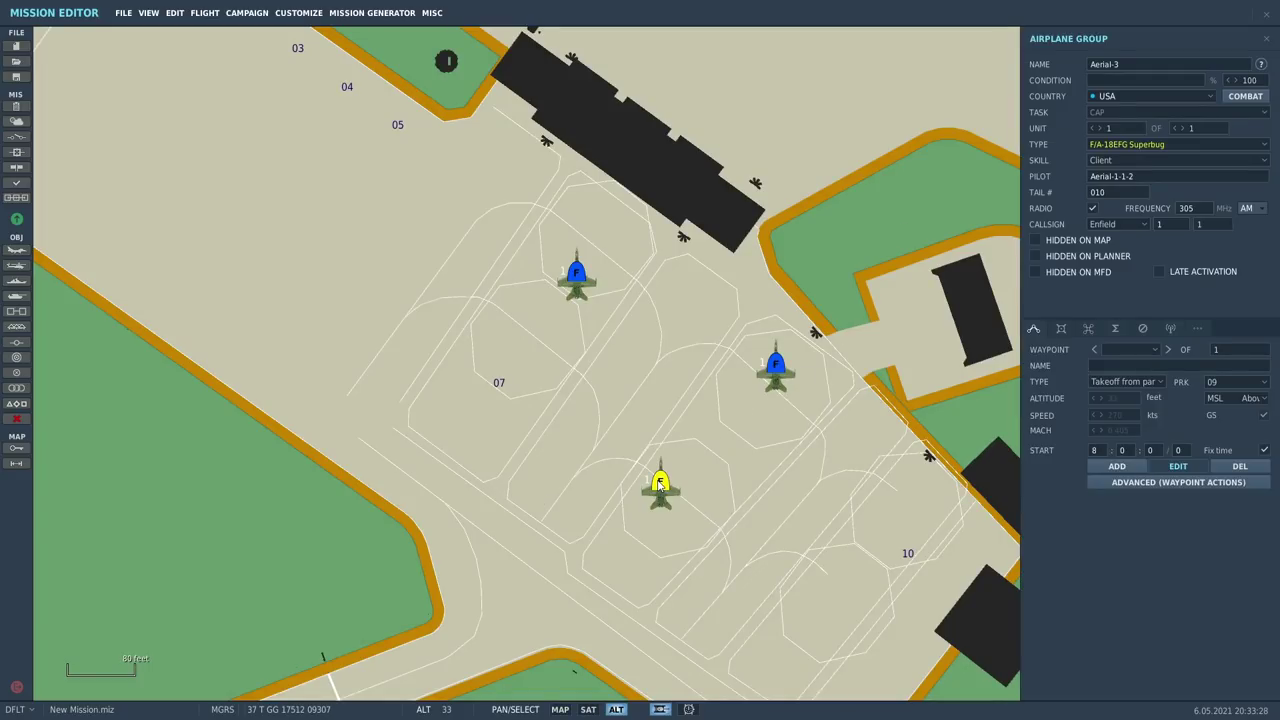
left_click(1061, 328)
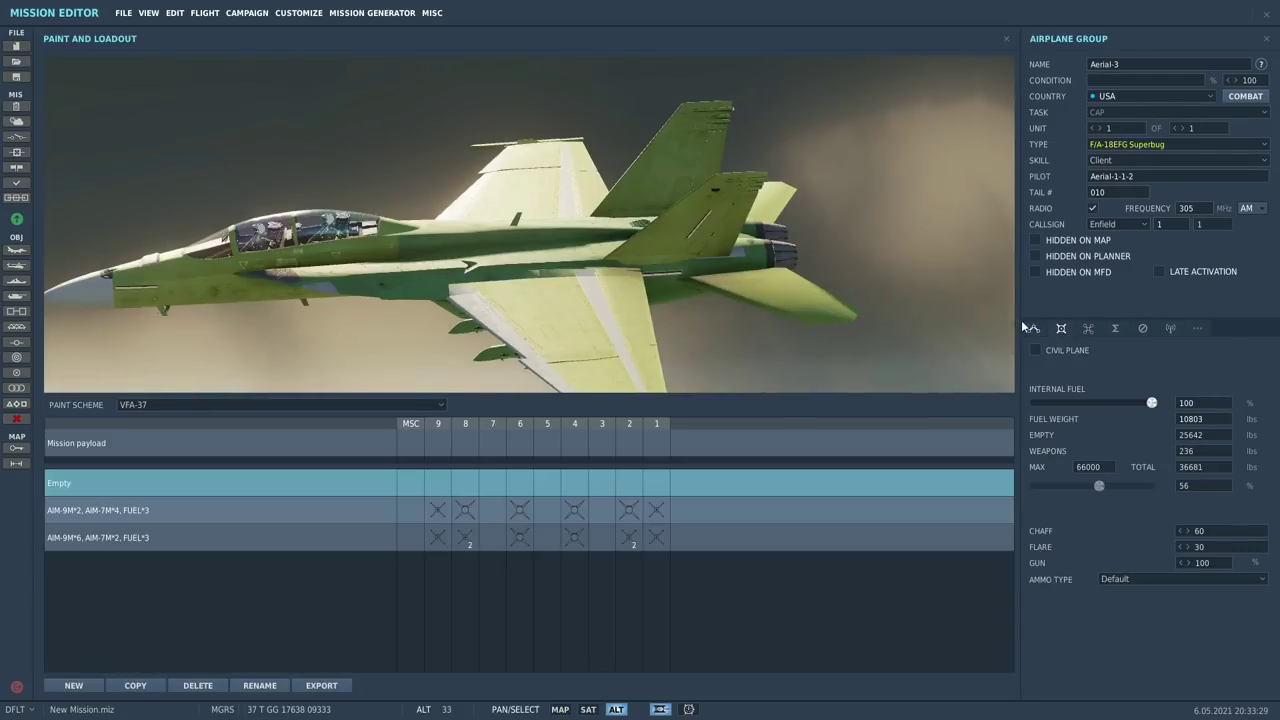
left_click(136, 405)
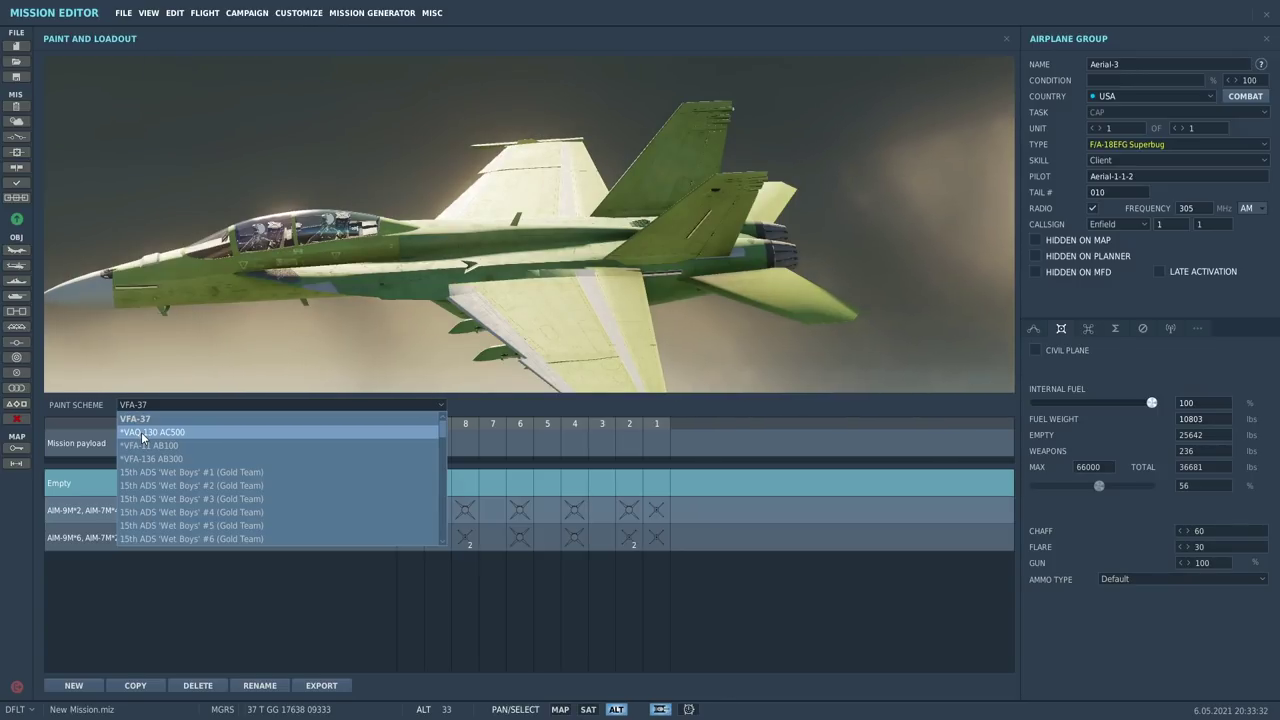
left_click(142, 434)
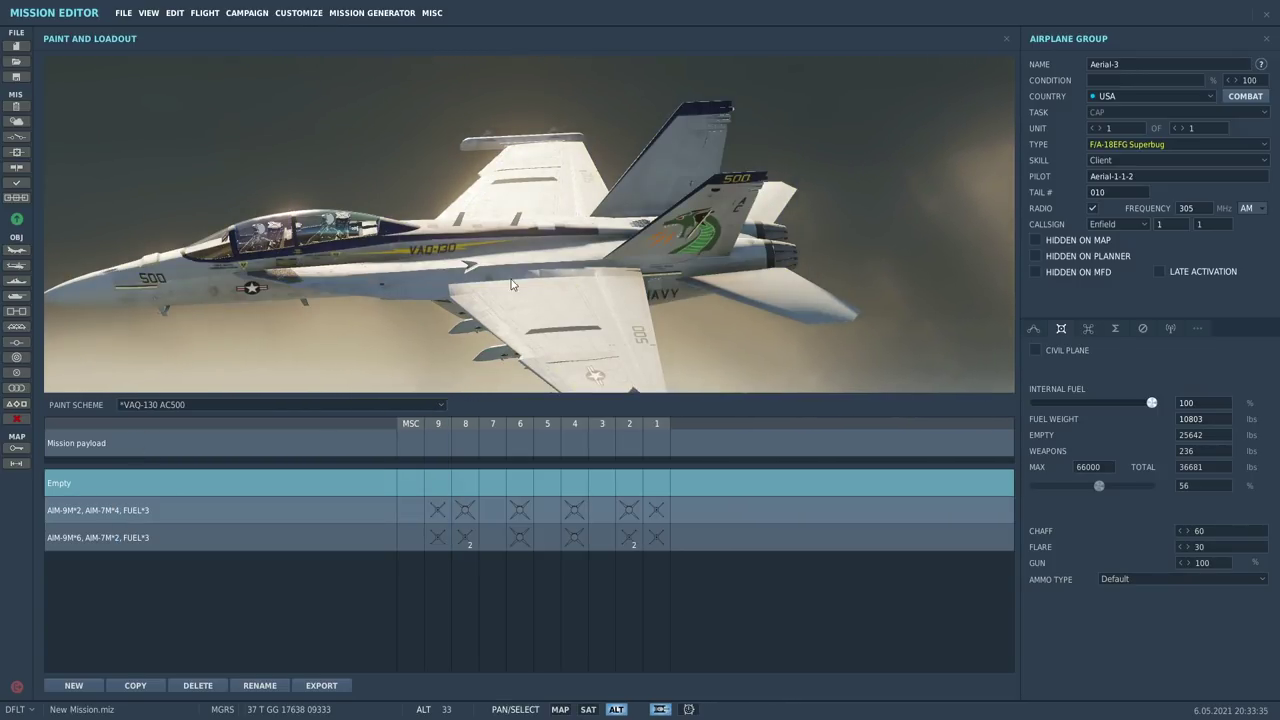
left_click_drag(510, 280, 514, 226)
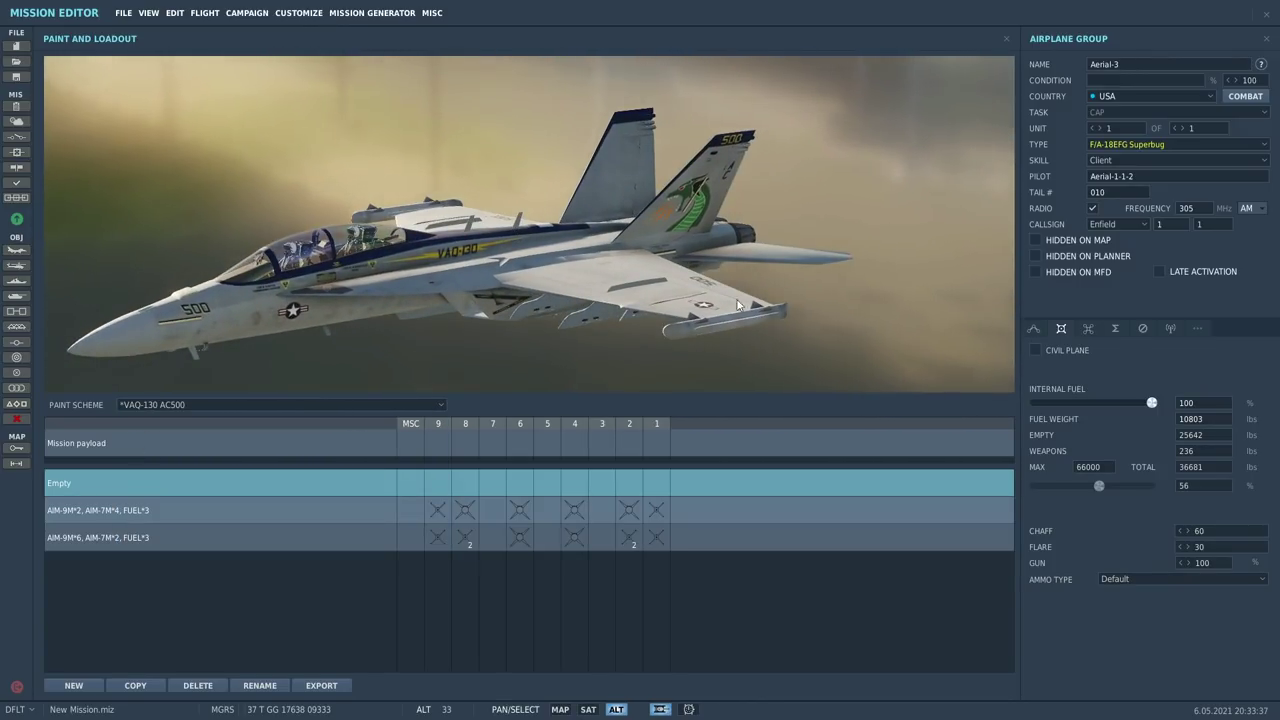
left_click_drag(630, 323, 706, 332)
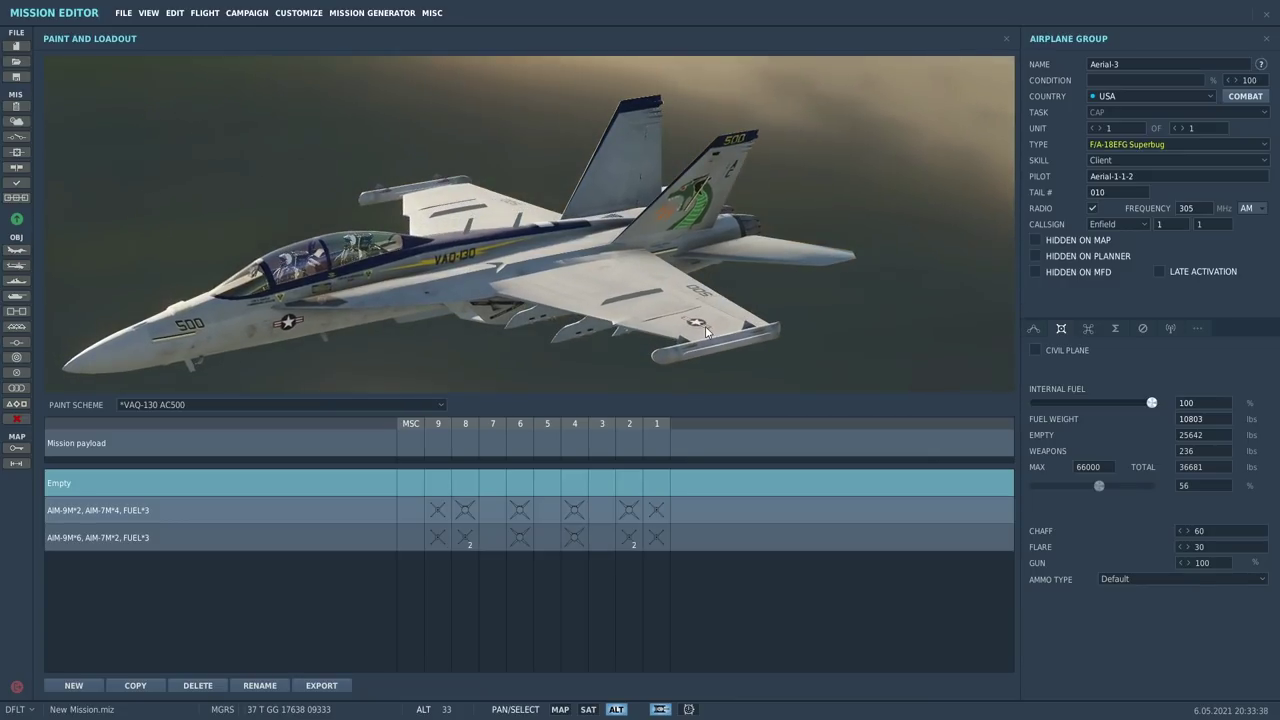
left_click(1006, 38)
- Launch the mission and enter it in the Aerial-1 pilot slot
left_click(16, 218)
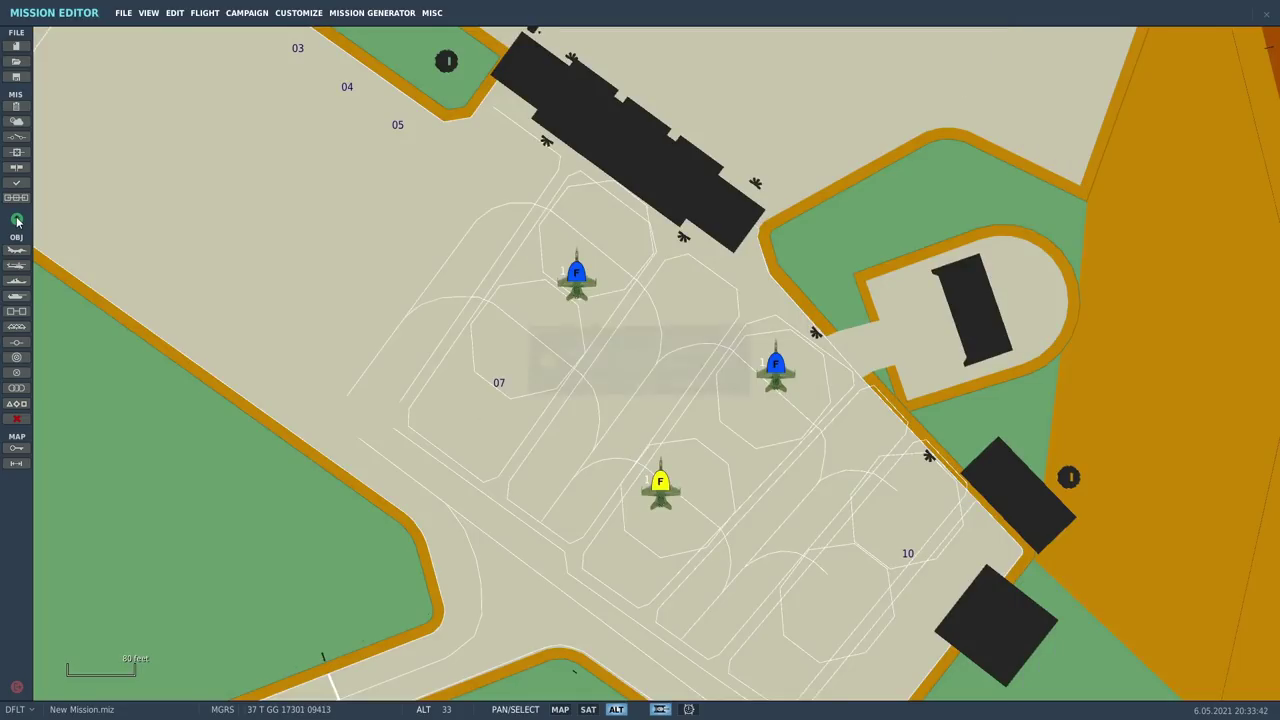
left_click(639, 400)
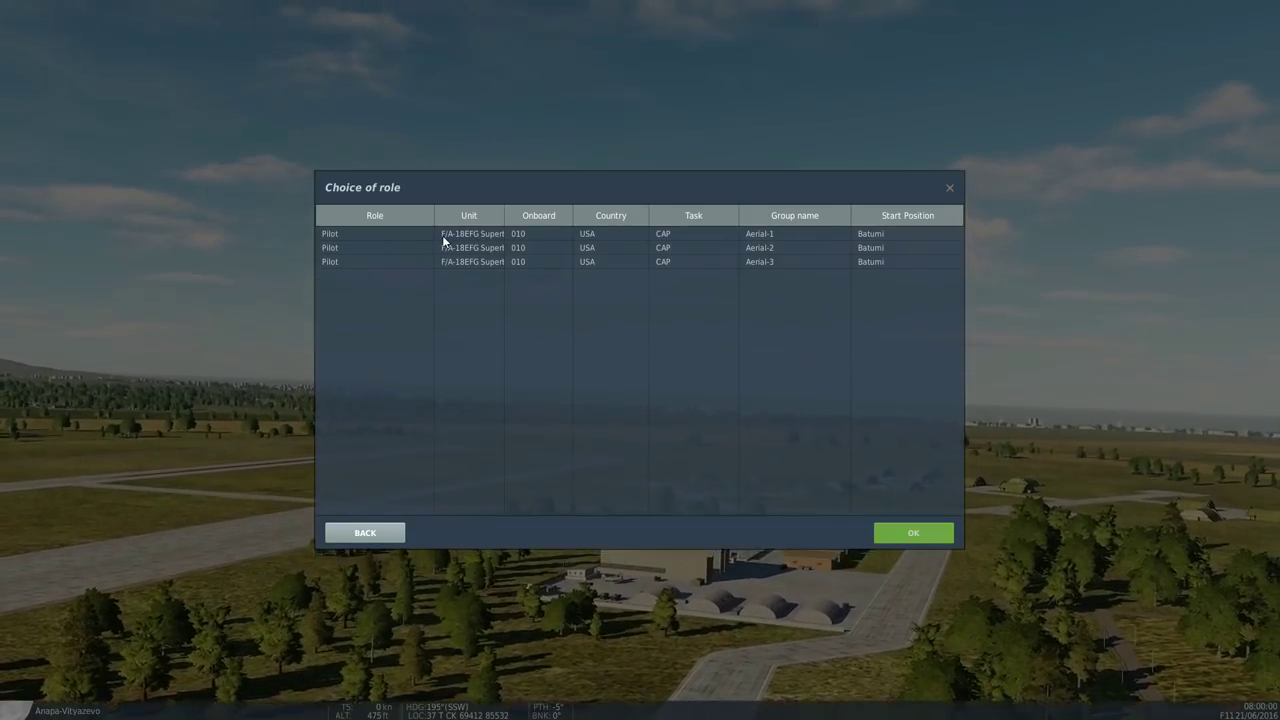
left_click(908, 534)
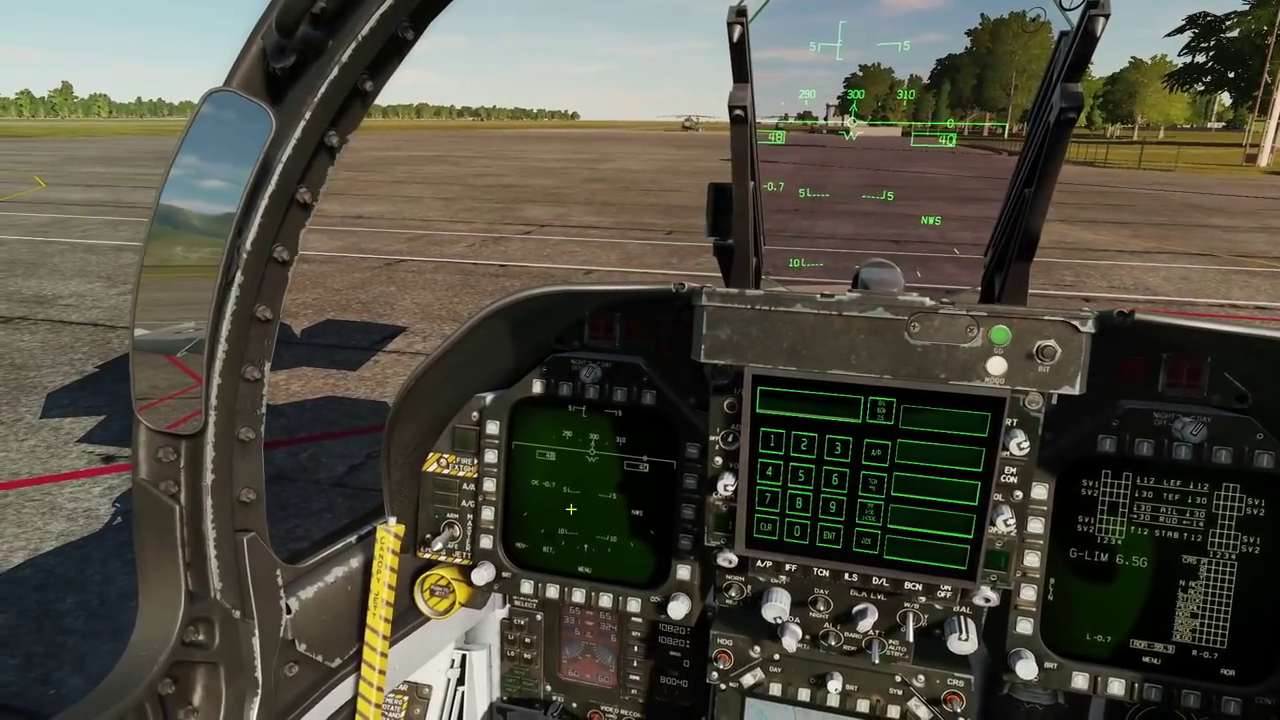
- Open the rearming window, mount an FPU-12 Fuel Tank 480 gallons High Vis on station 2 and a fuel tank on station 3
key("backslash")
left_click(624, 418)
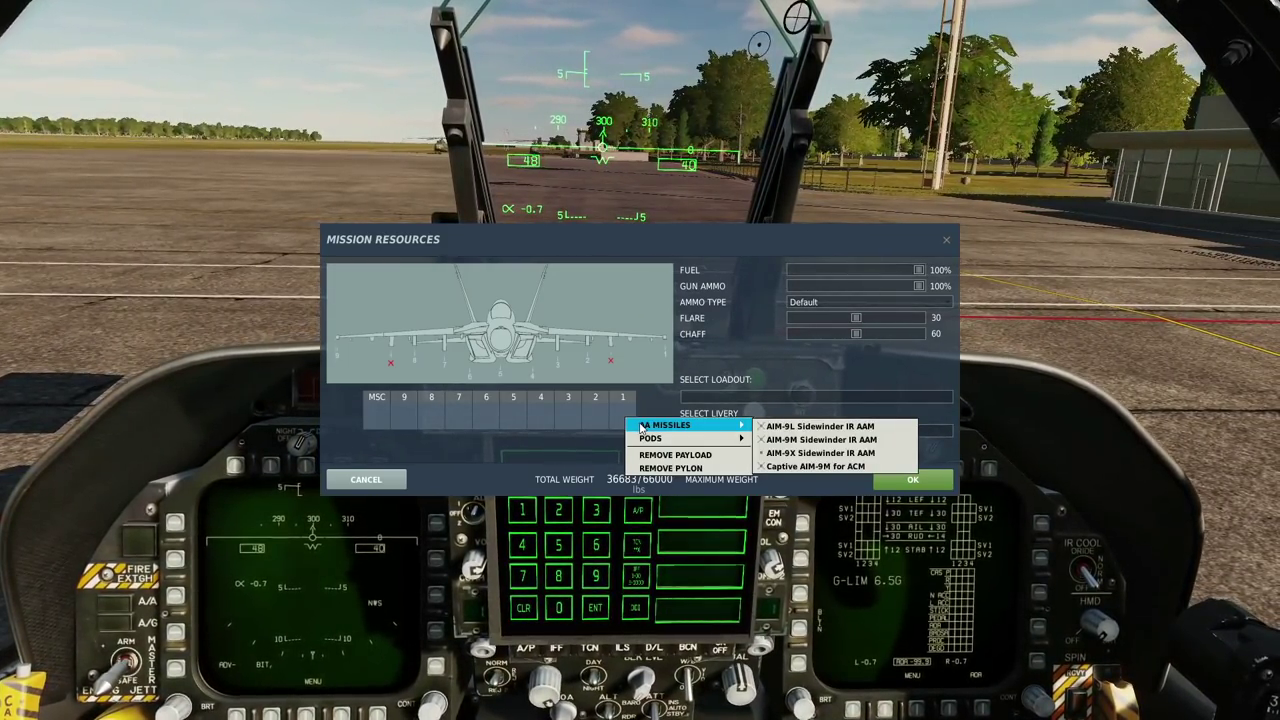
left_click(596, 420)
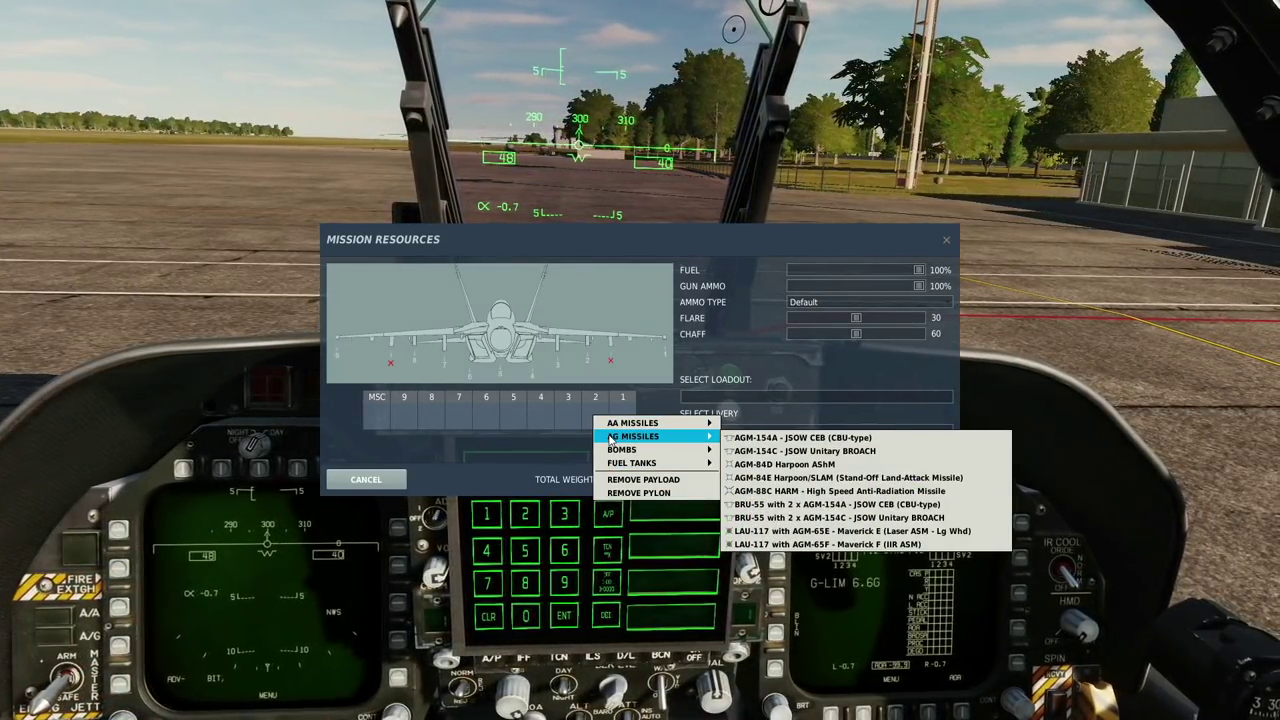
mouse_move(611, 452)
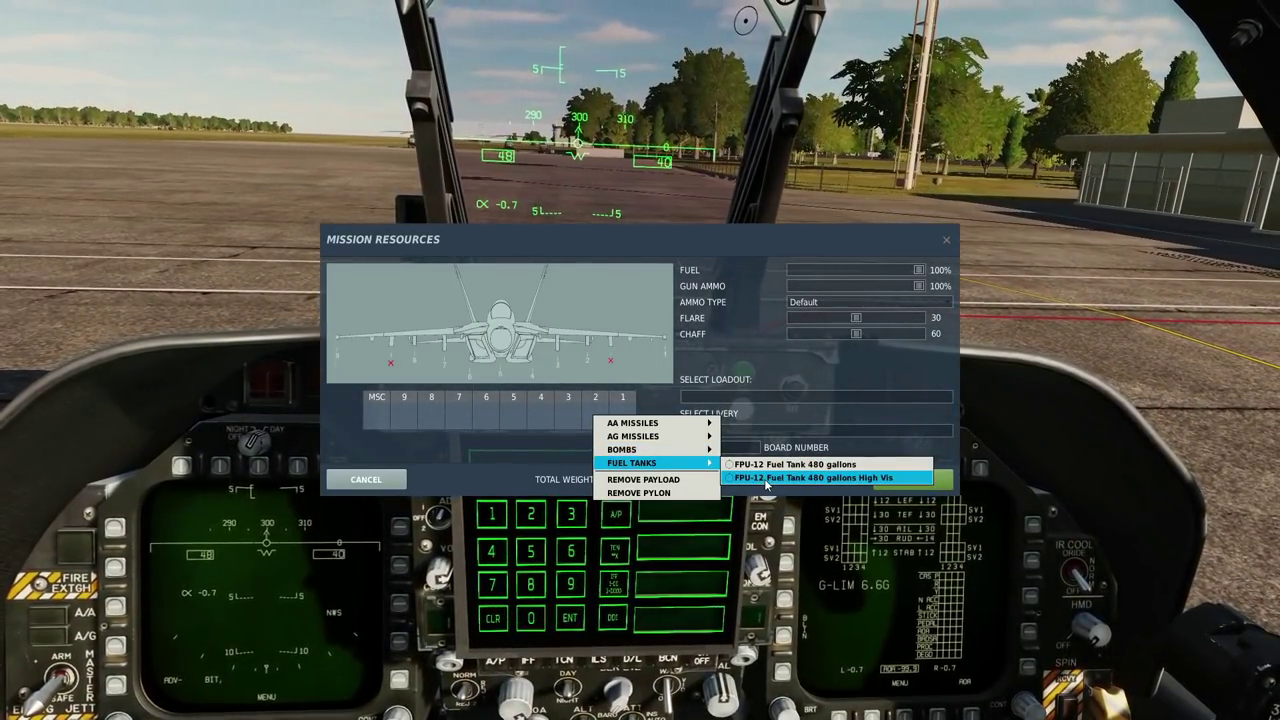
left_click(766, 478)
left_click(567, 420)
mouse_move(578, 426)
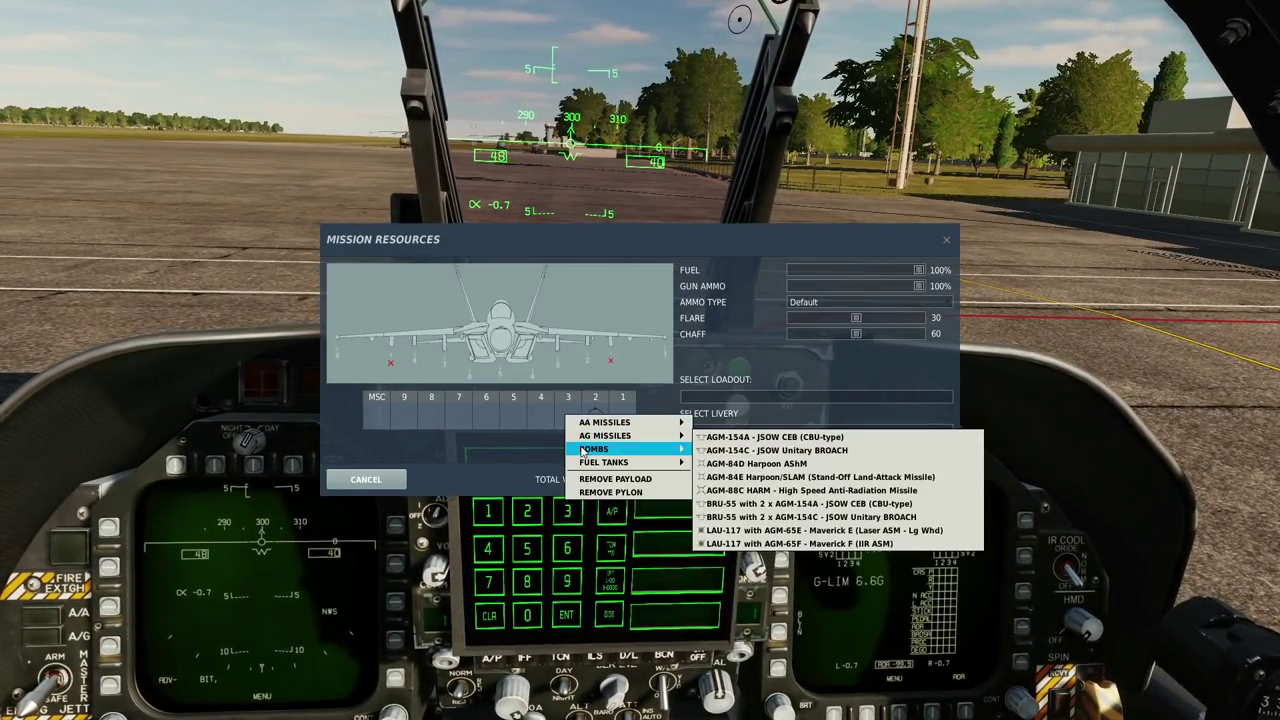
mouse_move(583, 450)
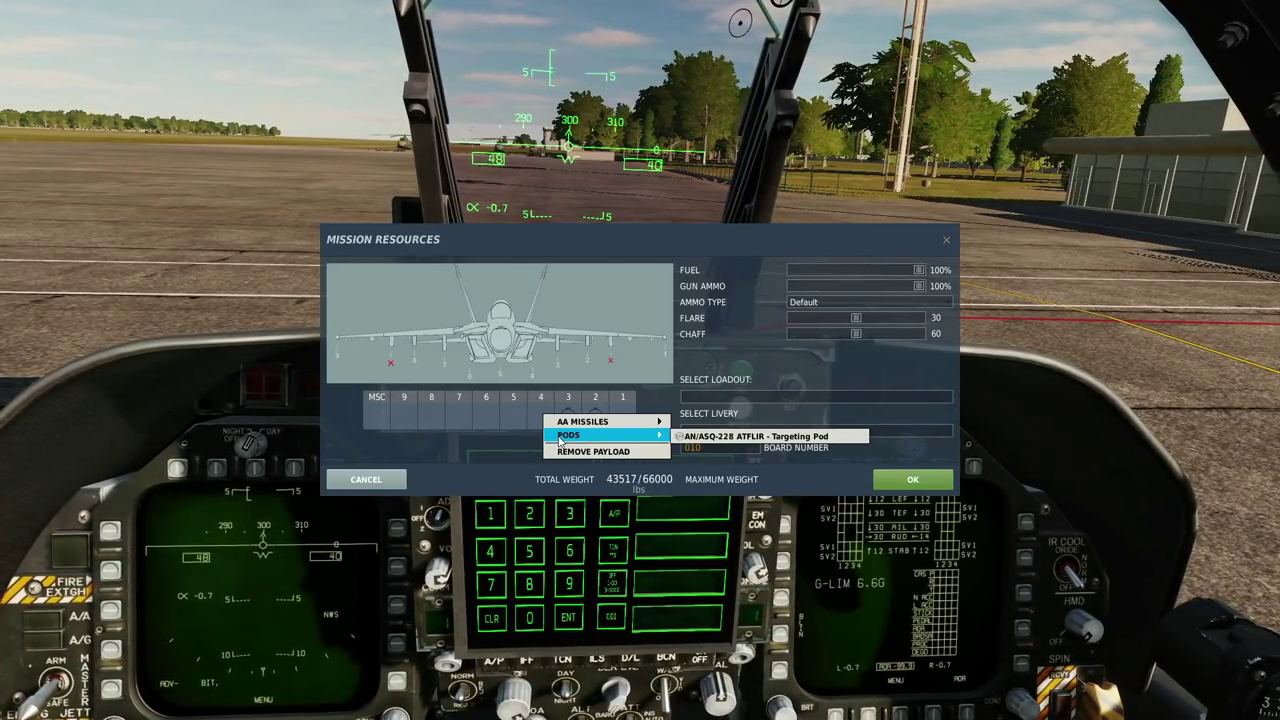
- Mount the AA42R Buddy Pod on station 5 and fuel tanks on stations 7 and 8
left_click(516, 420)
mouse_move(529, 424)
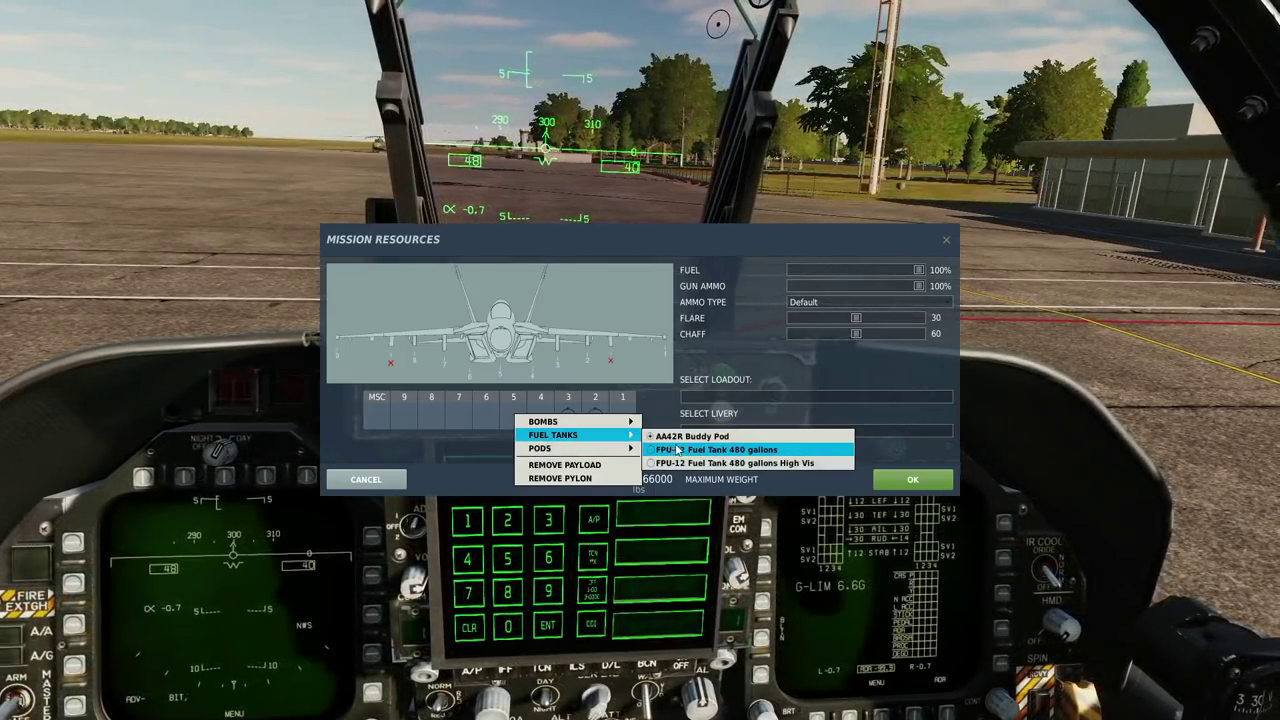
left_click(691, 438)
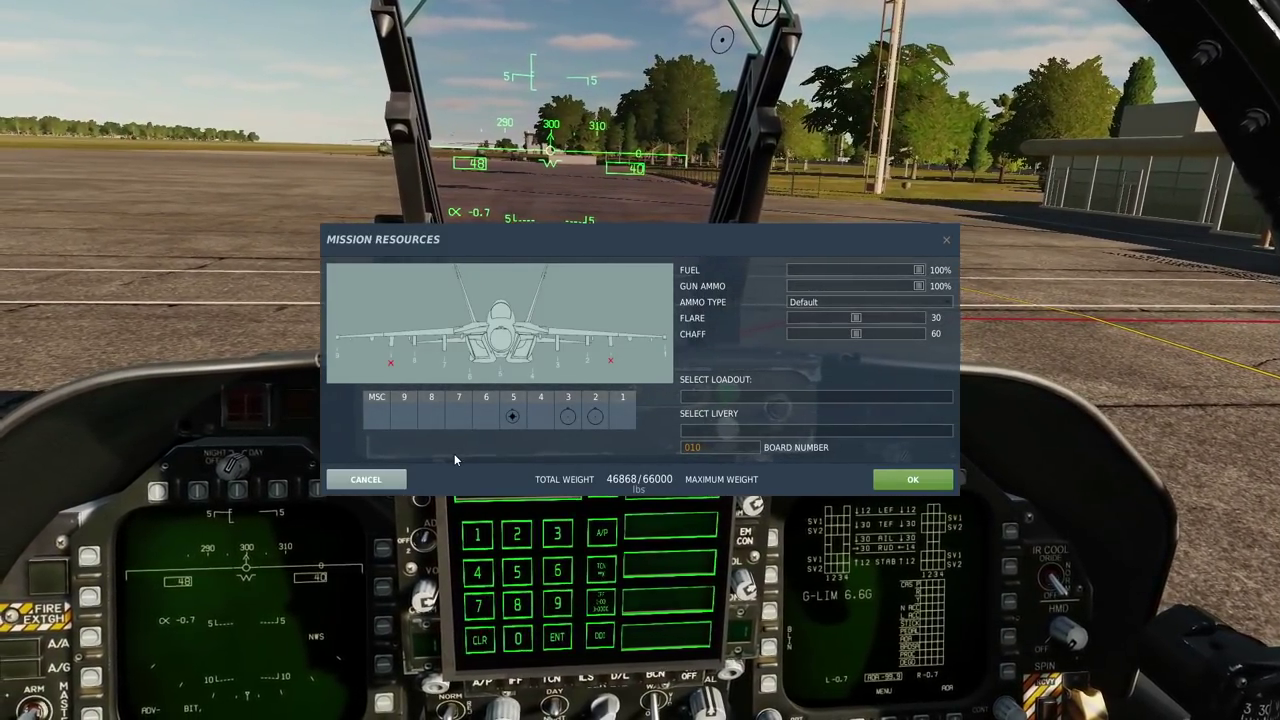
left_click(457, 418)
left_click(620, 466)
- Add the USAFlag pod to the MSC station and confirm the new loadout
left_click(378, 420)
mouse_move(395, 424)
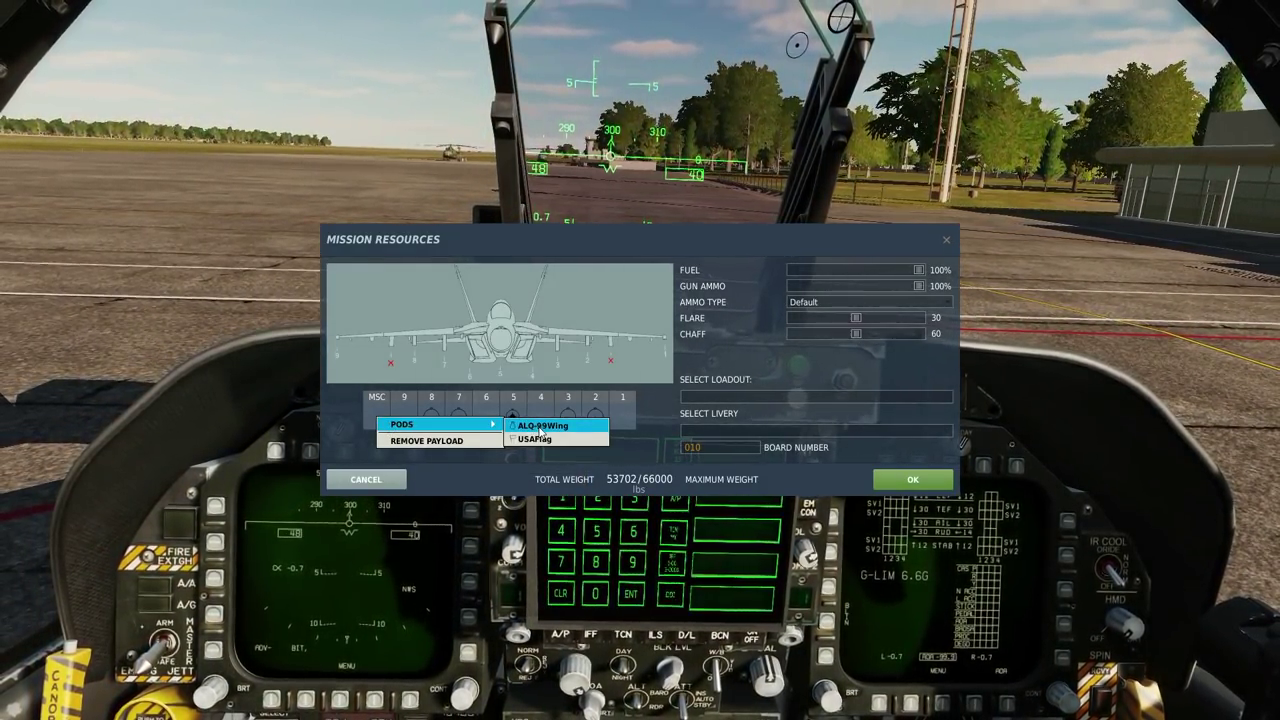
left_click(544, 440)
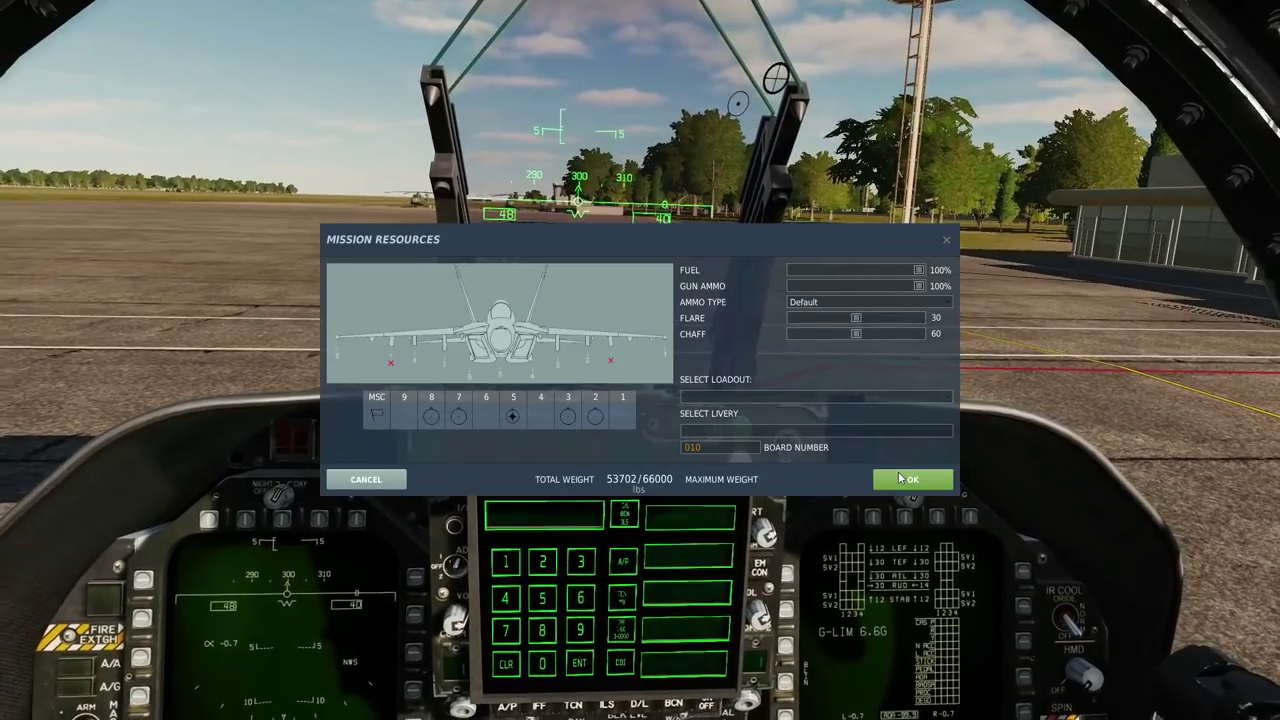
left_click(898, 479)
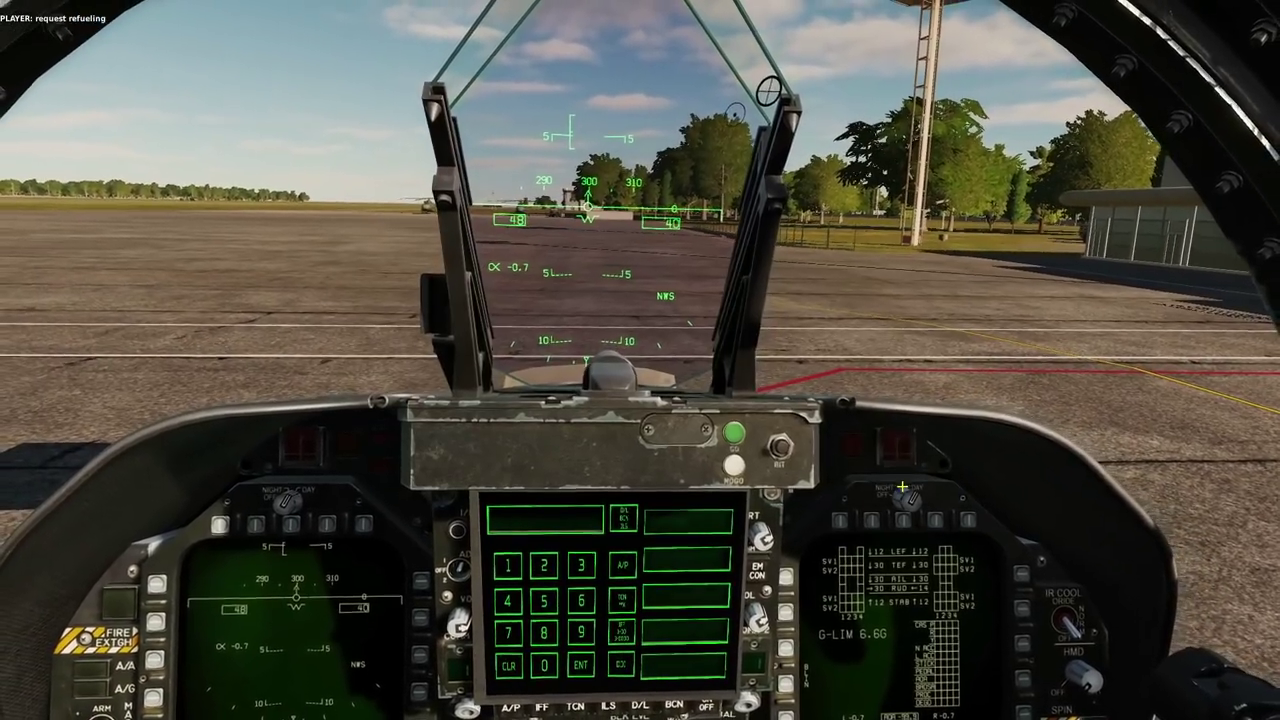
- View the armed aircraft from outside and switch to the Aerial-2 pilot slot
key("F2")
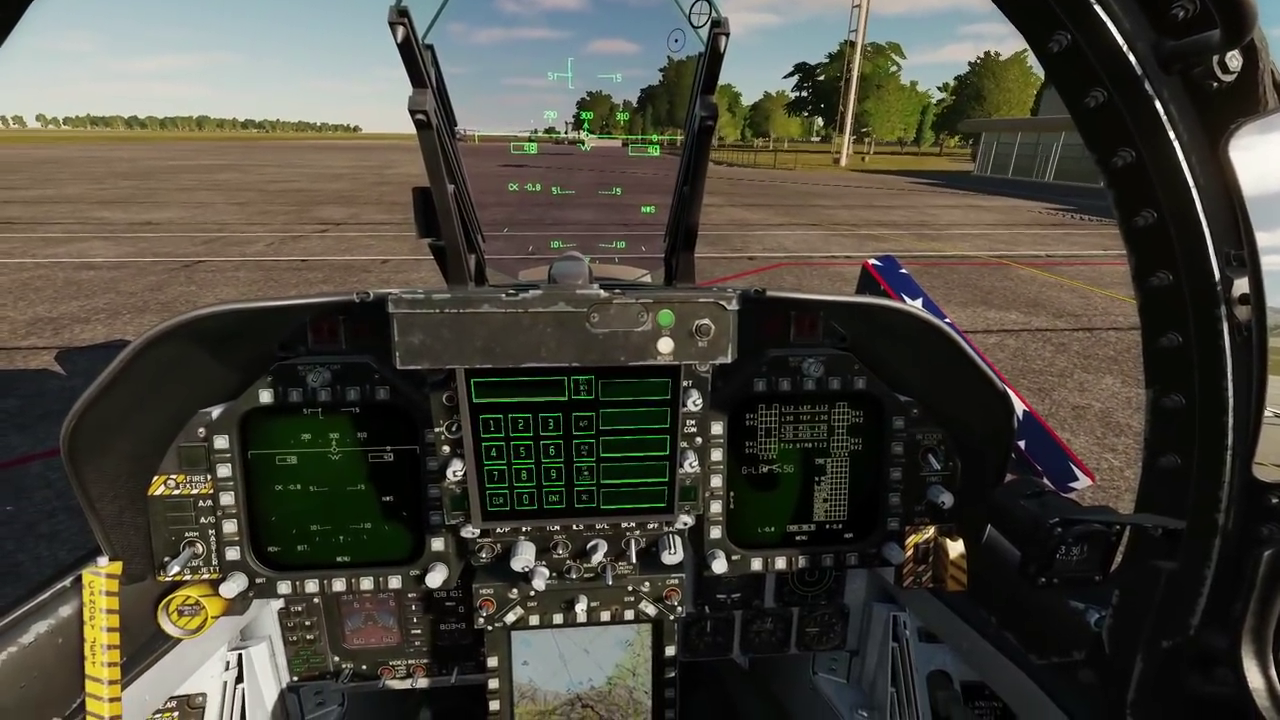
key("Escape")
left_click(605, 362)
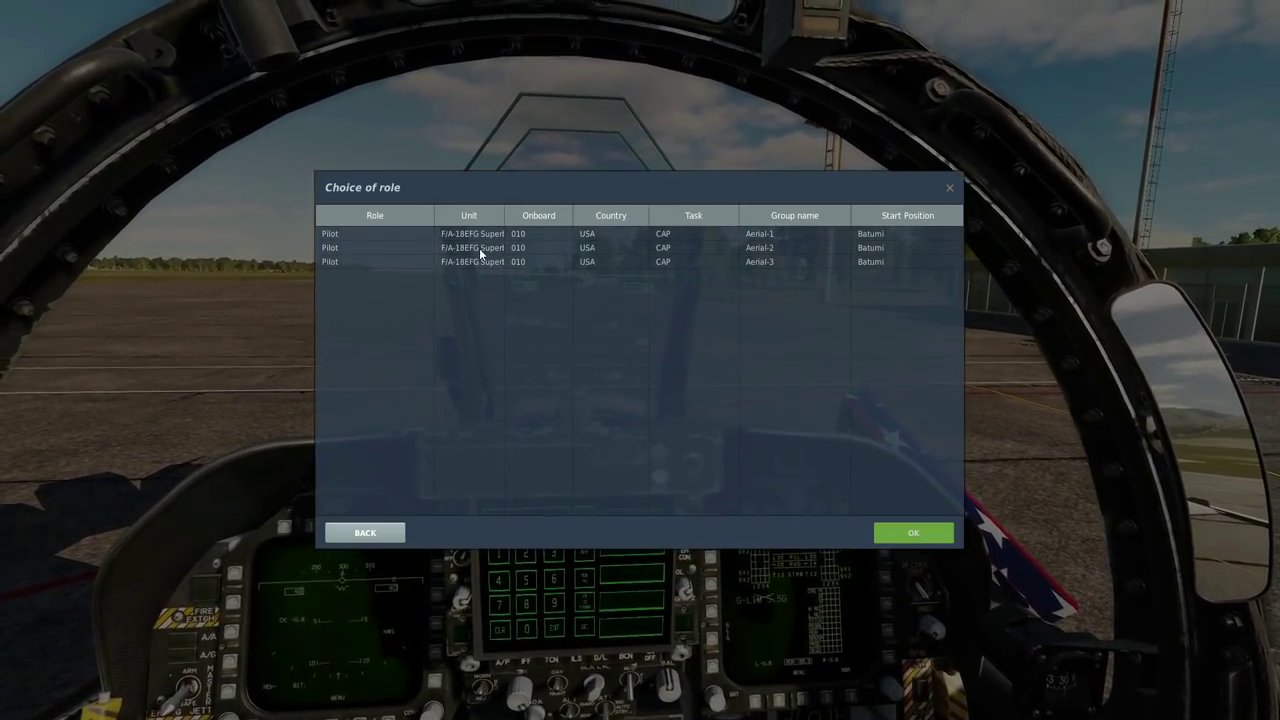
double_click(479, 248)
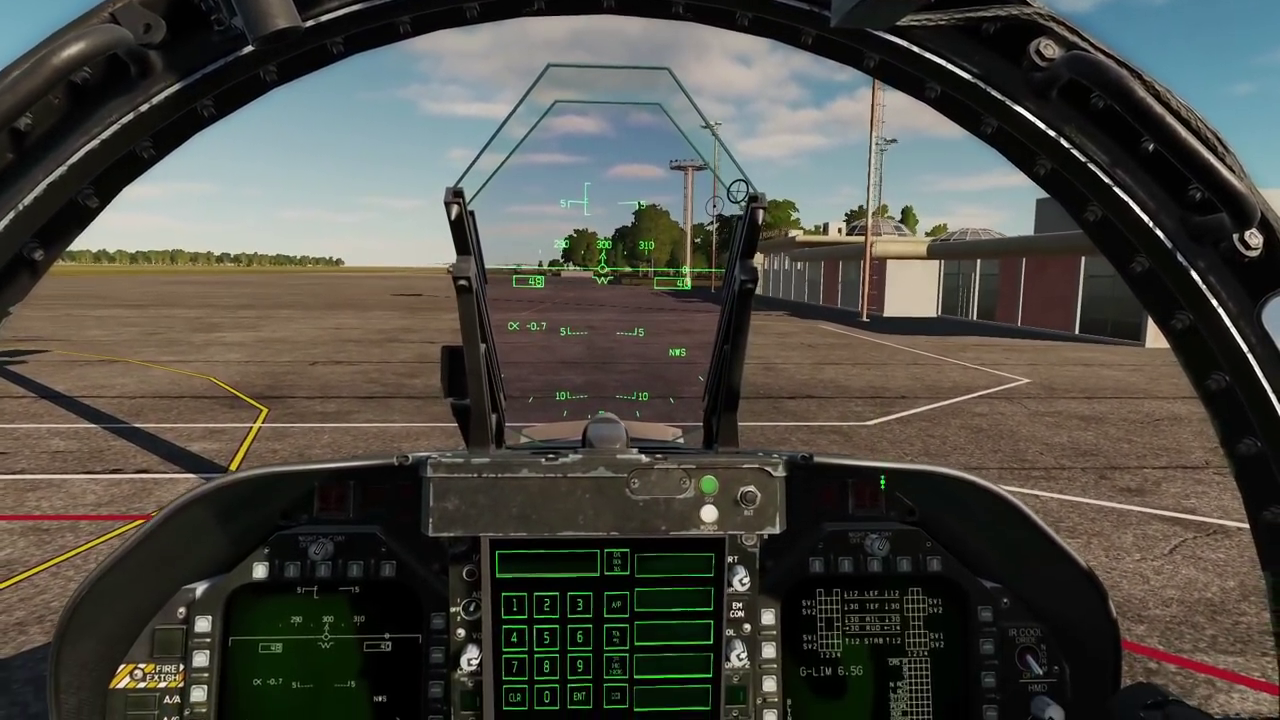
key("alt+apostrophe")
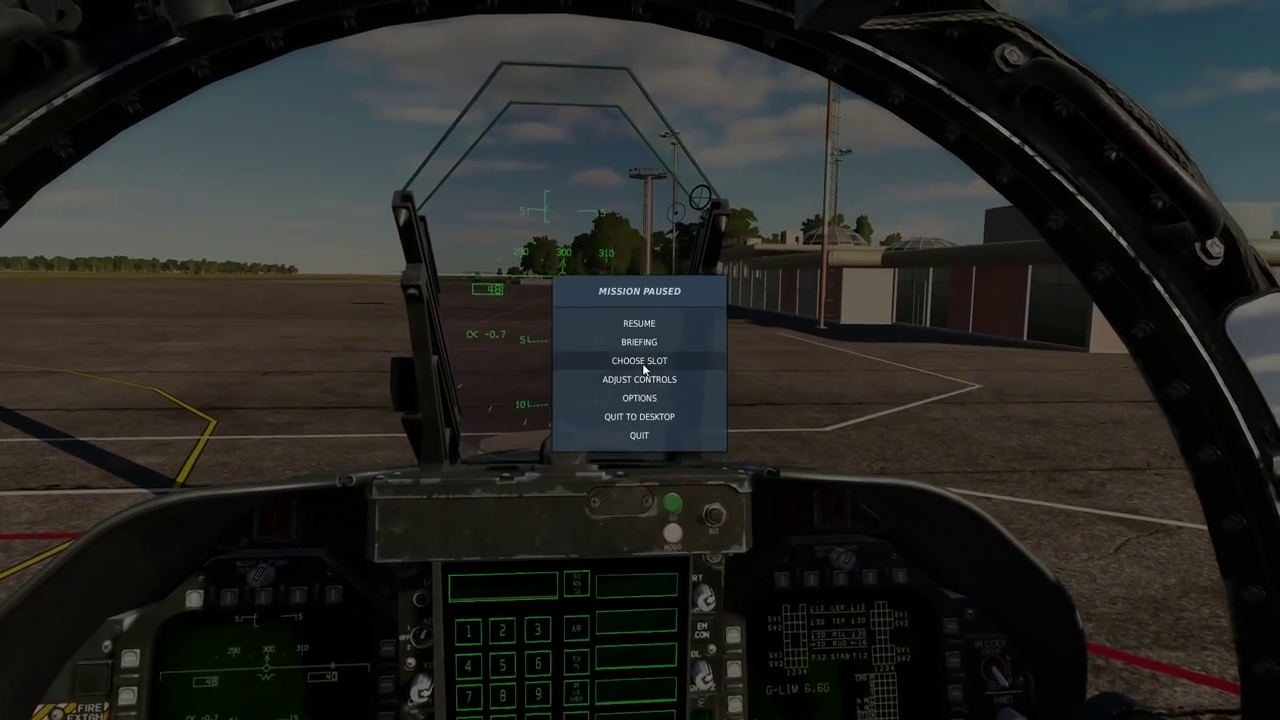
- Switch to the Aerial-3 pilot slot and open and close the aircraft's canopy, leaving its loadout unmodified
left_click(640, 361)
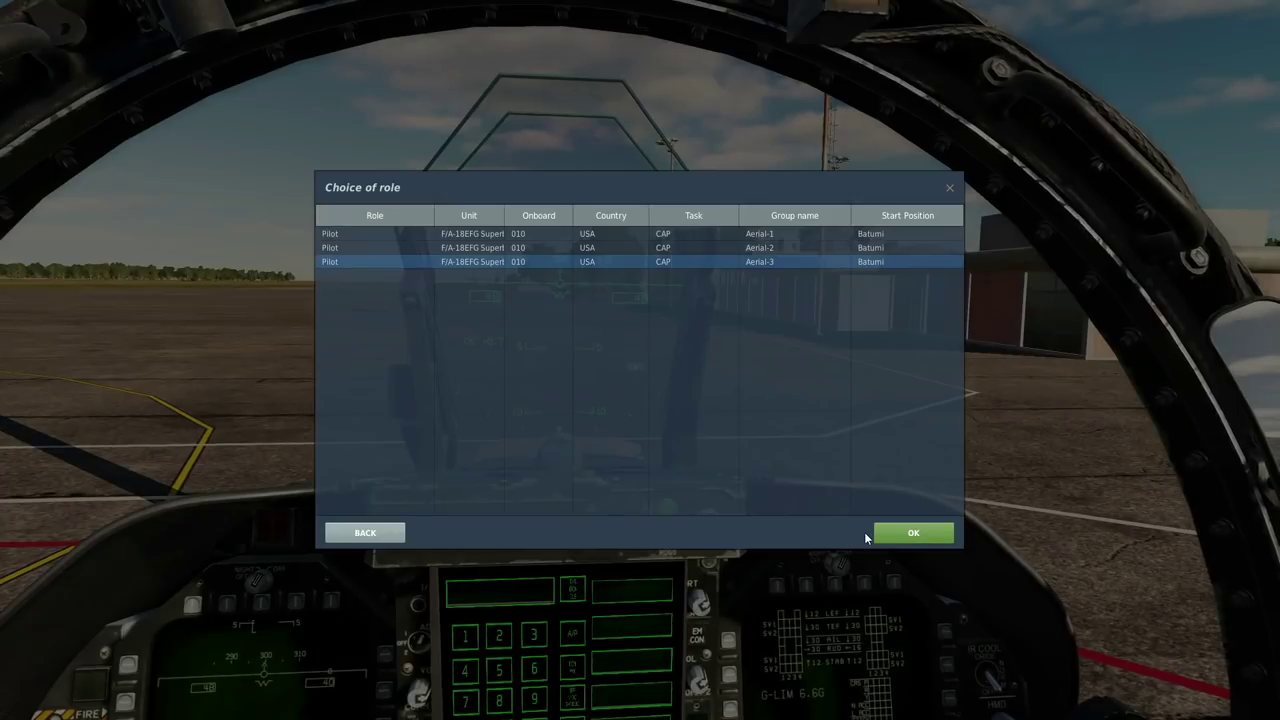
left_click(903, 534)
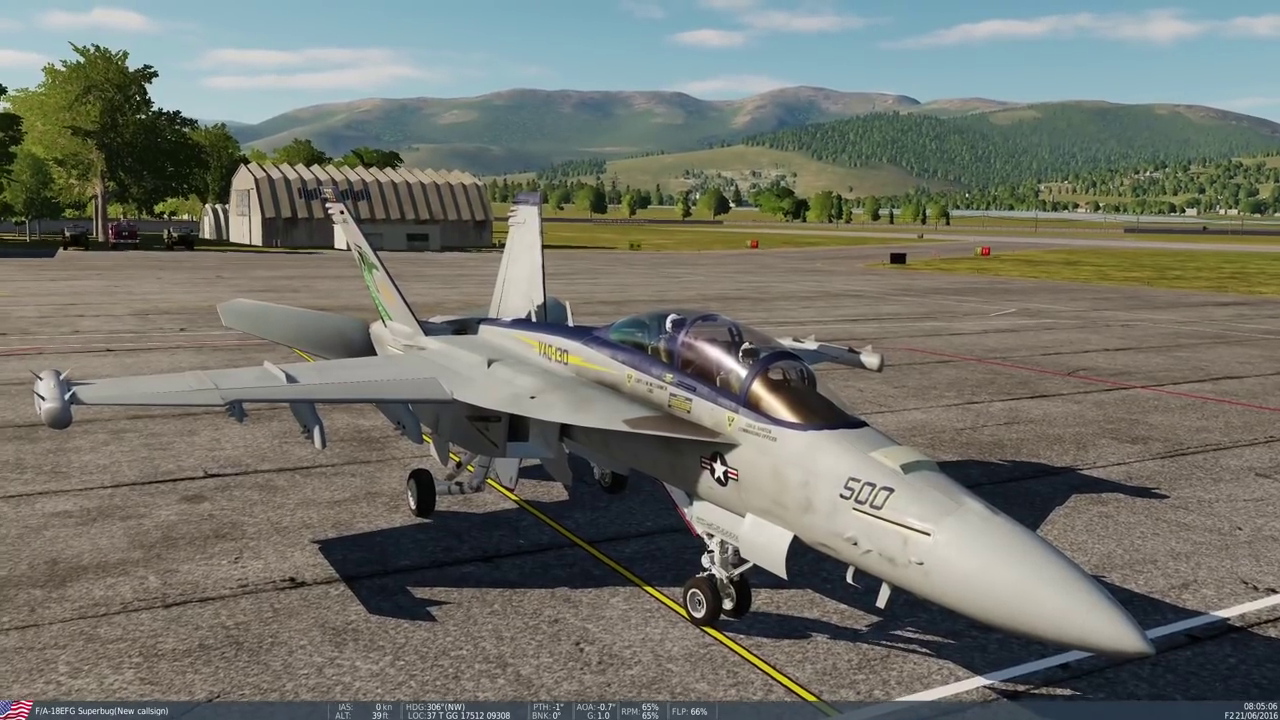
key("ctrl+c")
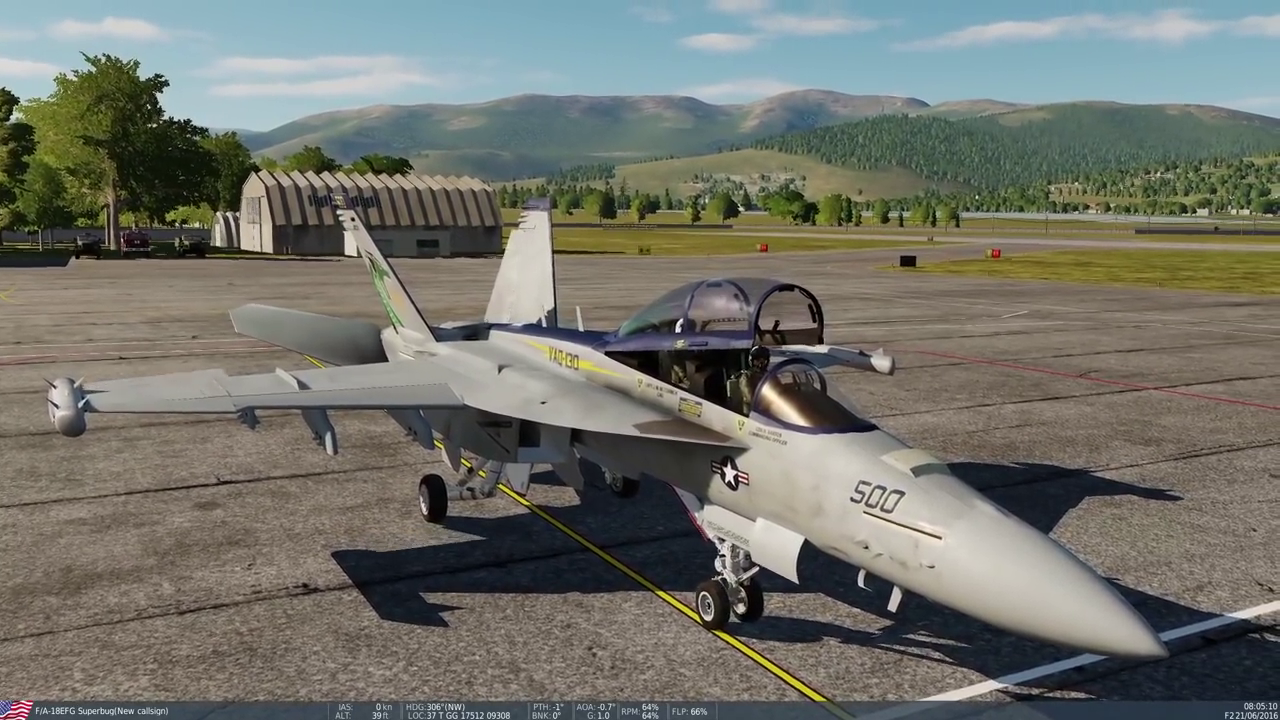
key("ctrl+c")
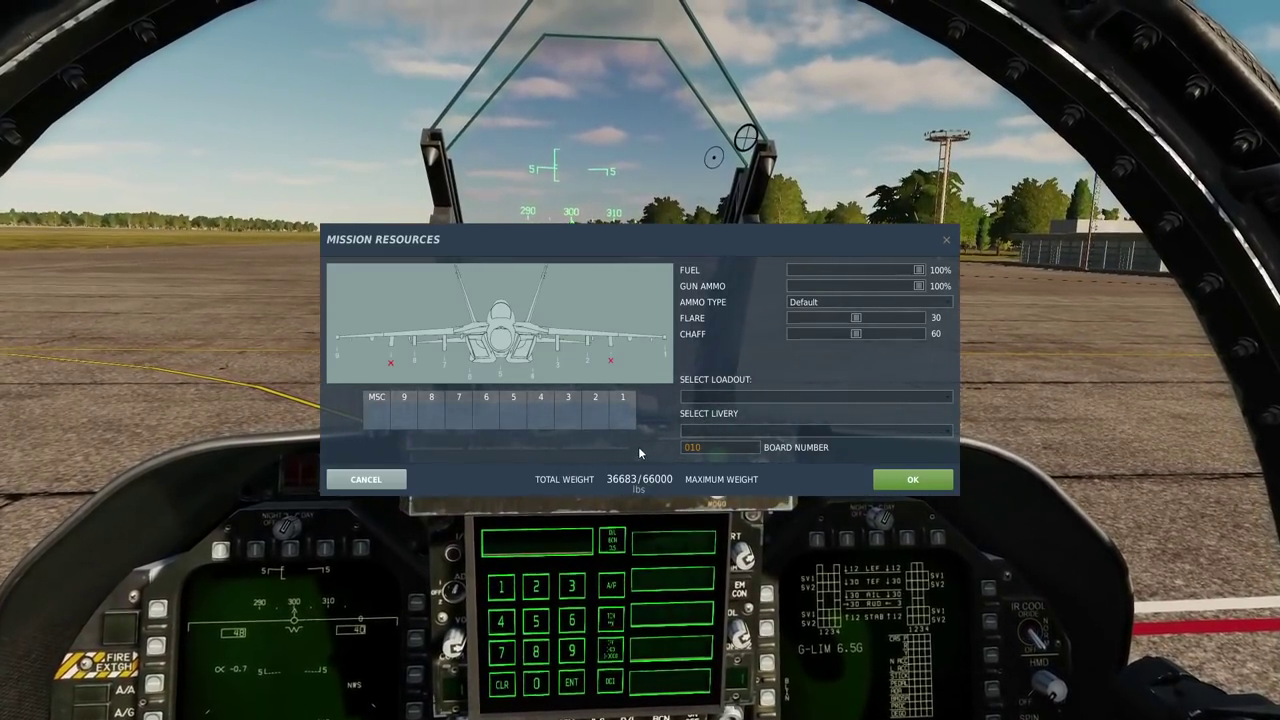
left_click(366, 479)
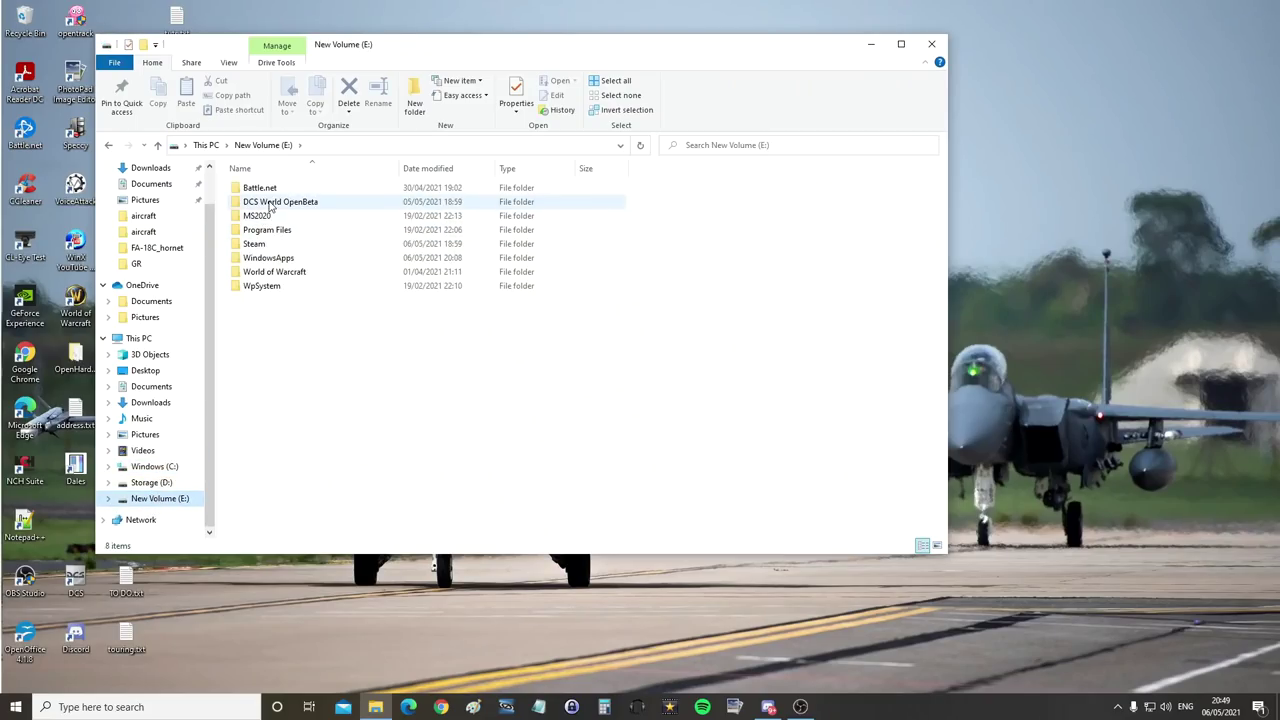
- Permanently delete the FA-18C folder from CoreMods\aircraft inside DCS World OpenBeta on the E: drive
double_click(270, 203)
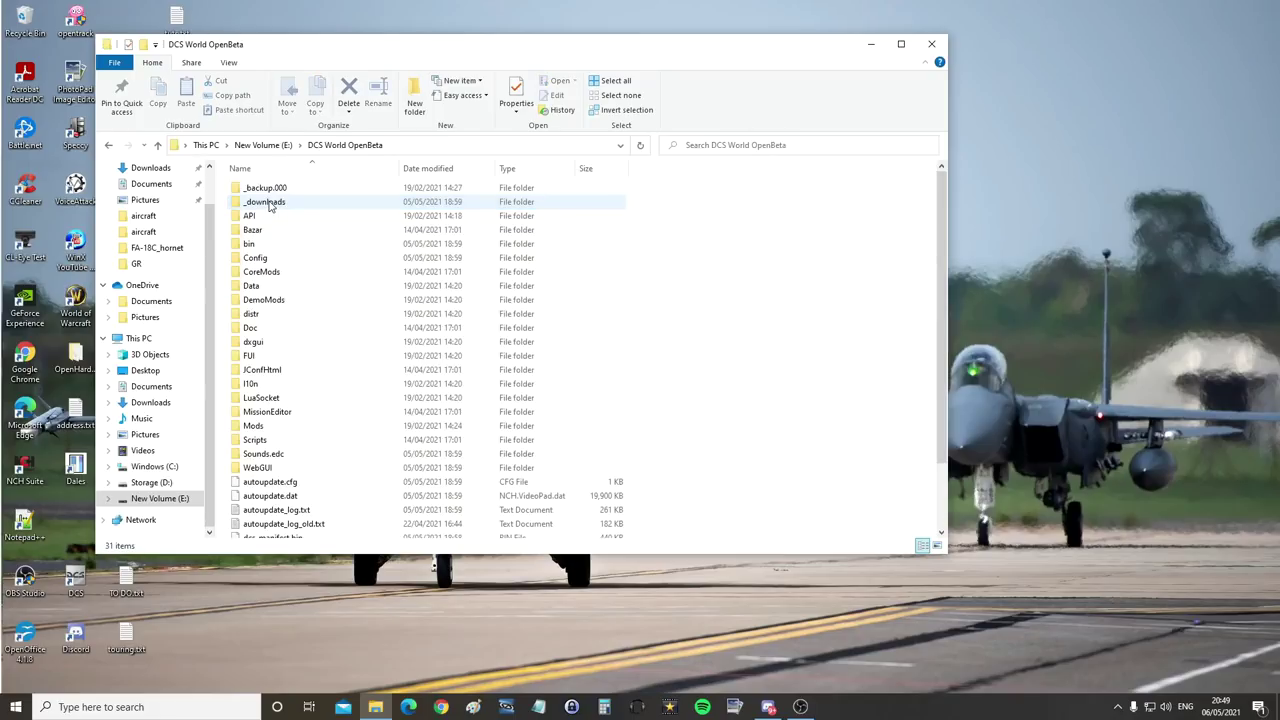
double_click(261, 272)
double_click(262, 193)
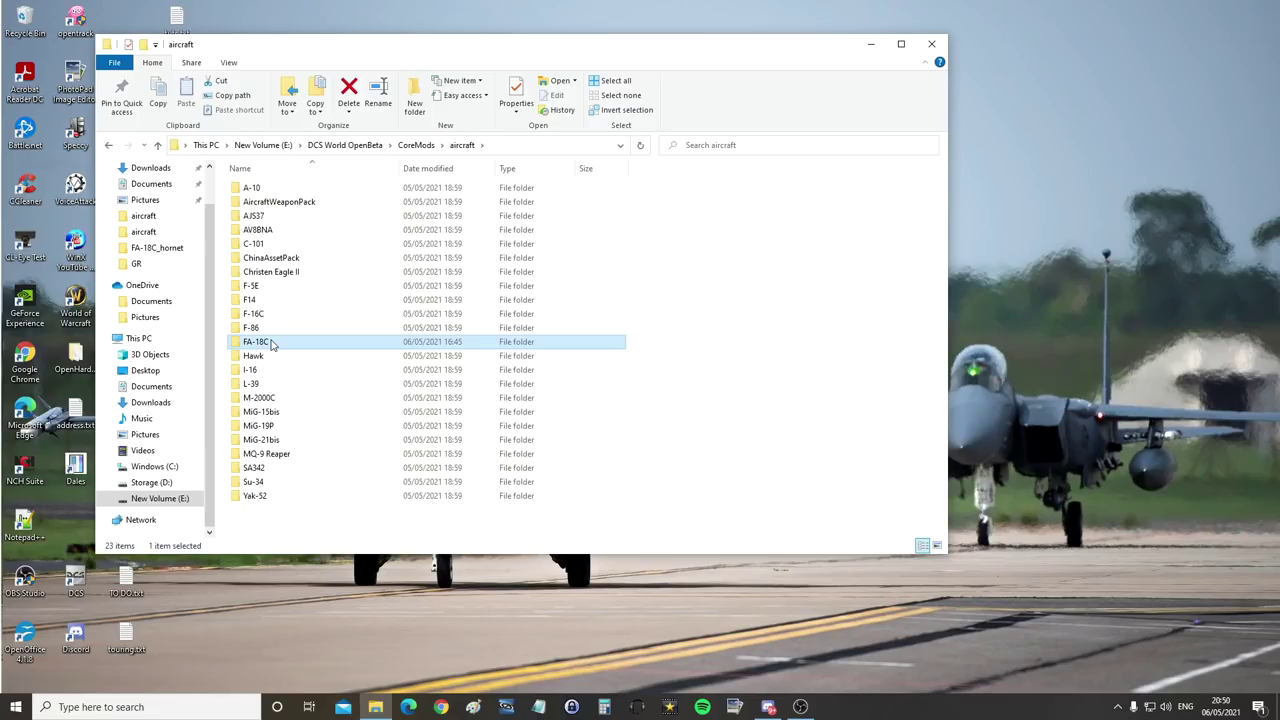
key("shift+Delete")
key("Return")
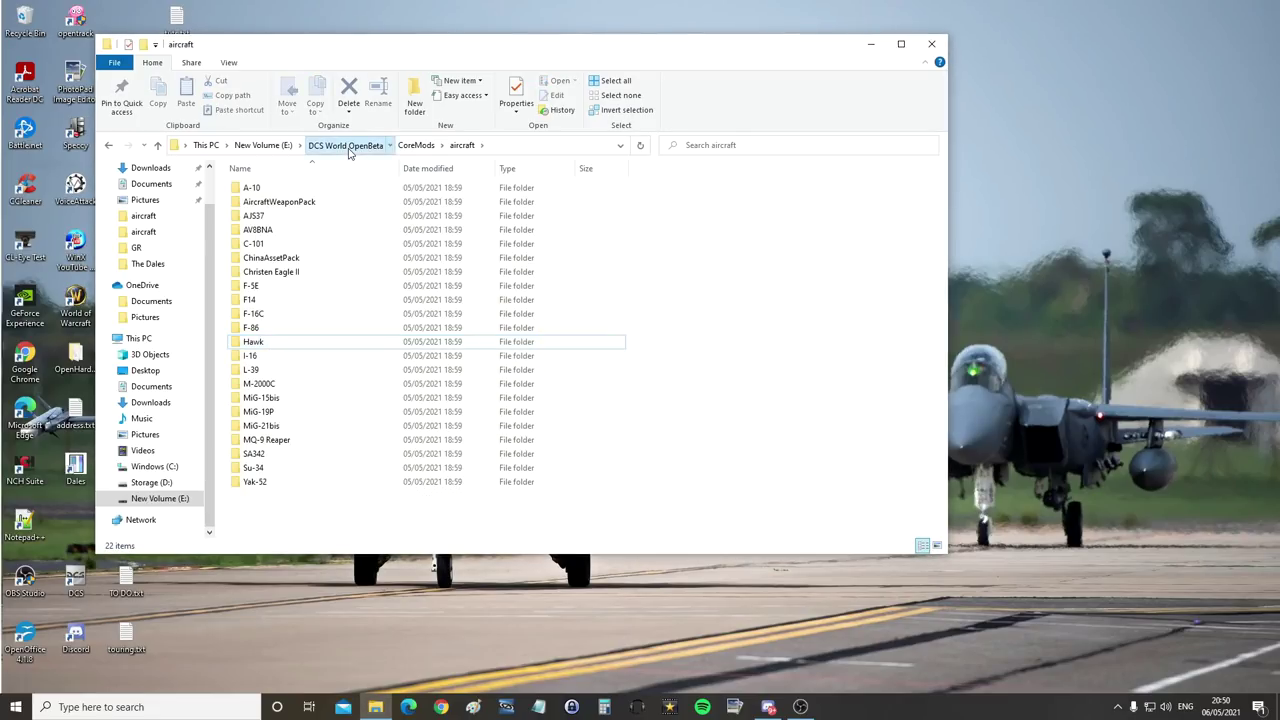
- Permanently delete the FA-18C folder from Mods\aircraft inside DCS World OpenBeta
left_click(346, 145)
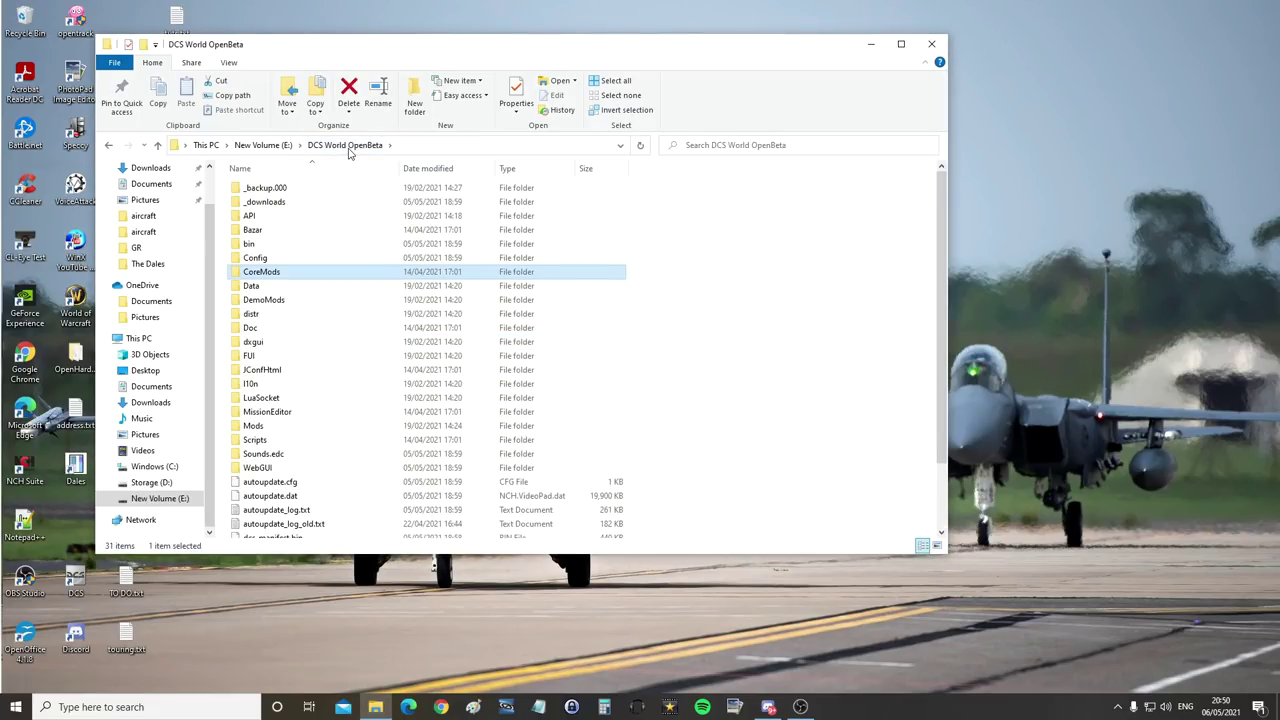
double_click(253, 426)
double_click(255, 190)
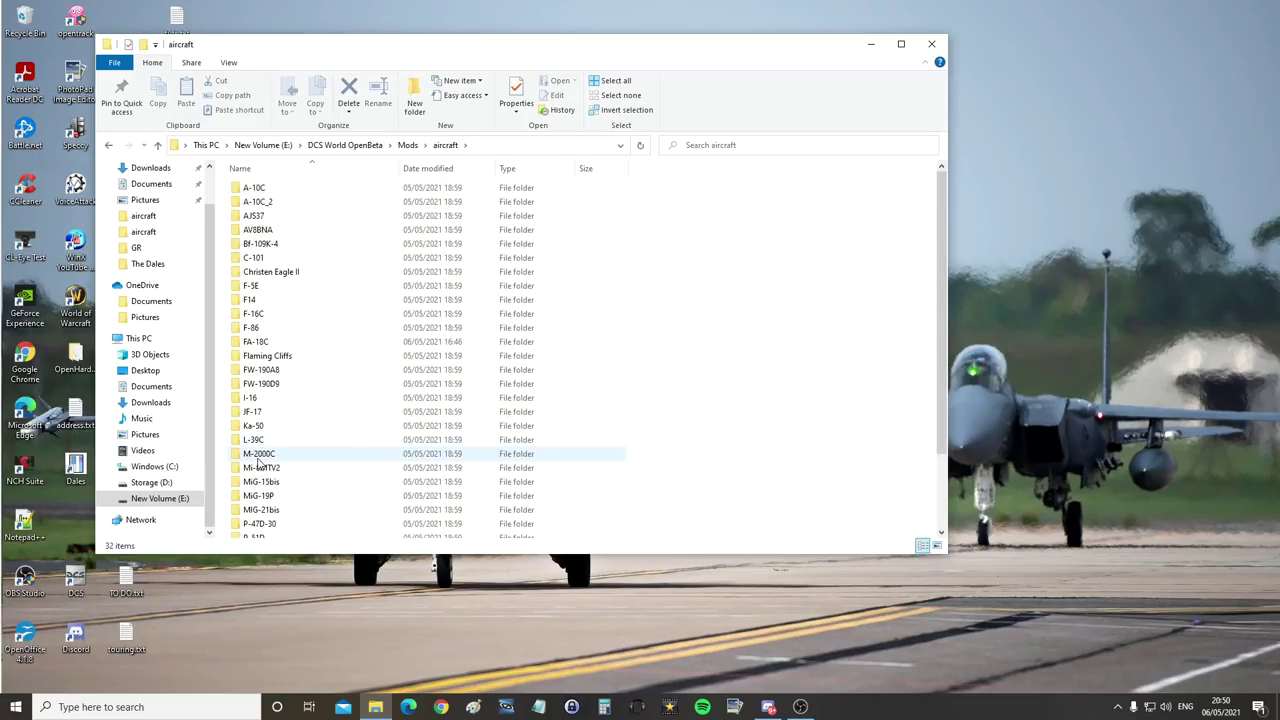
left_click(254, 343)
key("shift+Delete")
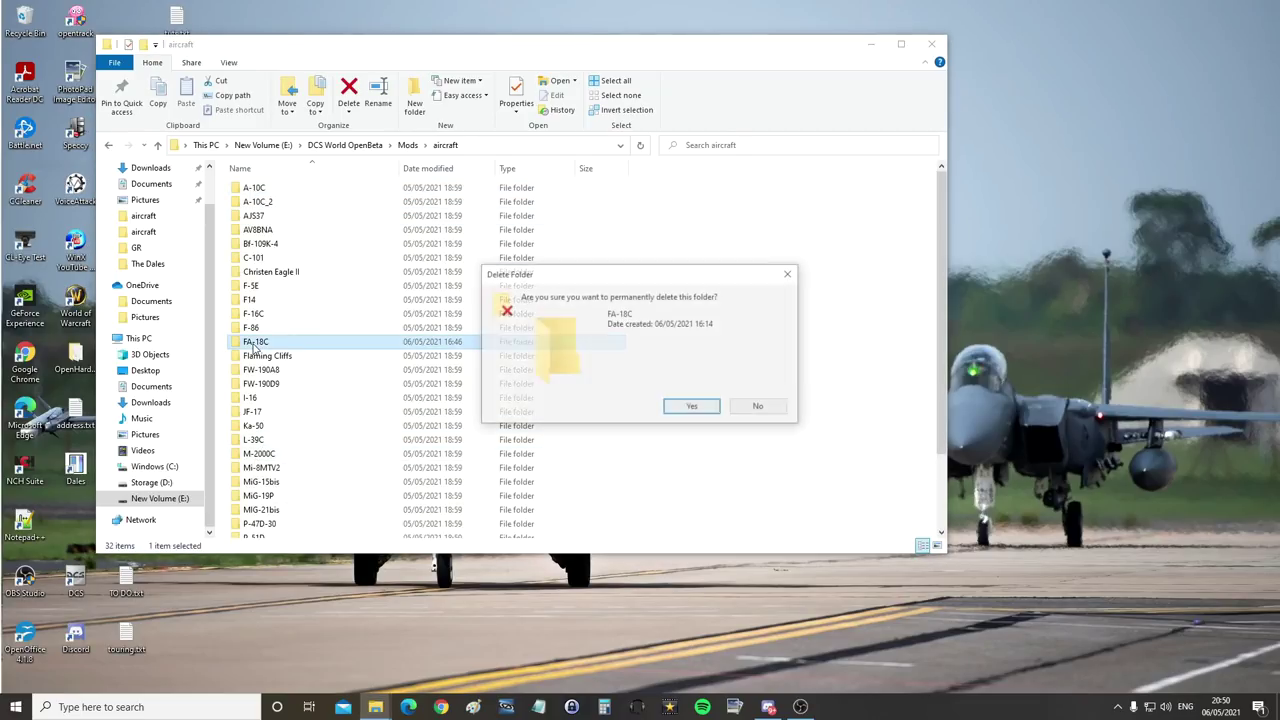
left_click(685, 406)
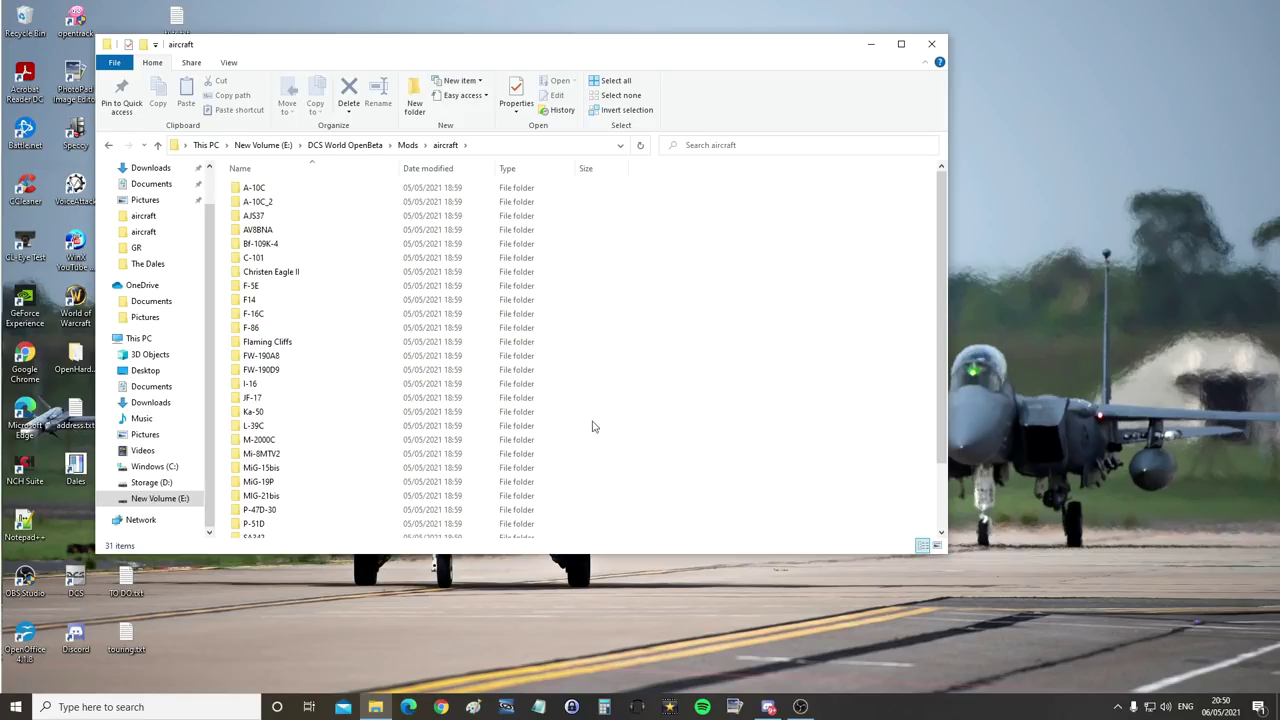
- In a second file window, take the FA-18C folder from D:\BackUp\Mods\Aircraft and restore it to the game's Mods\aircraft folder
middle_click(375, 707)
left_click_drag(515, 62, 812, 147)
scroll(463, 597, "down", 1)
left_click(464, 581)
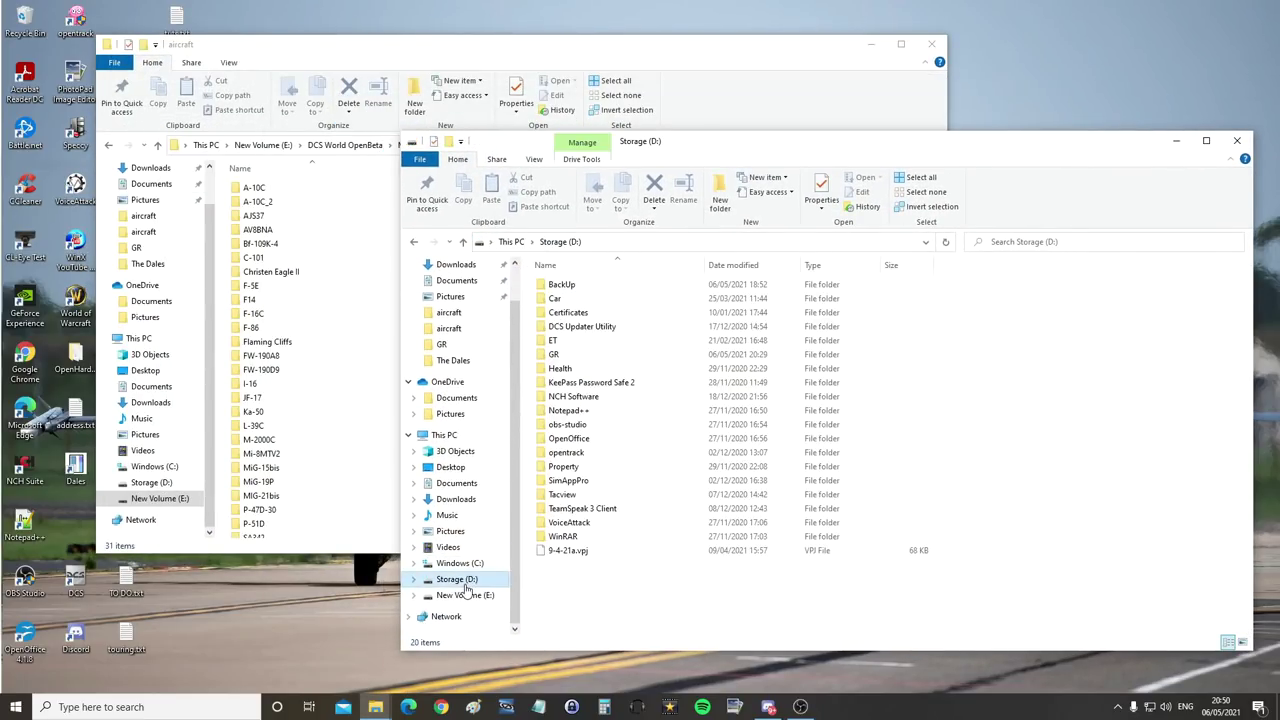
double_click(566, 287)
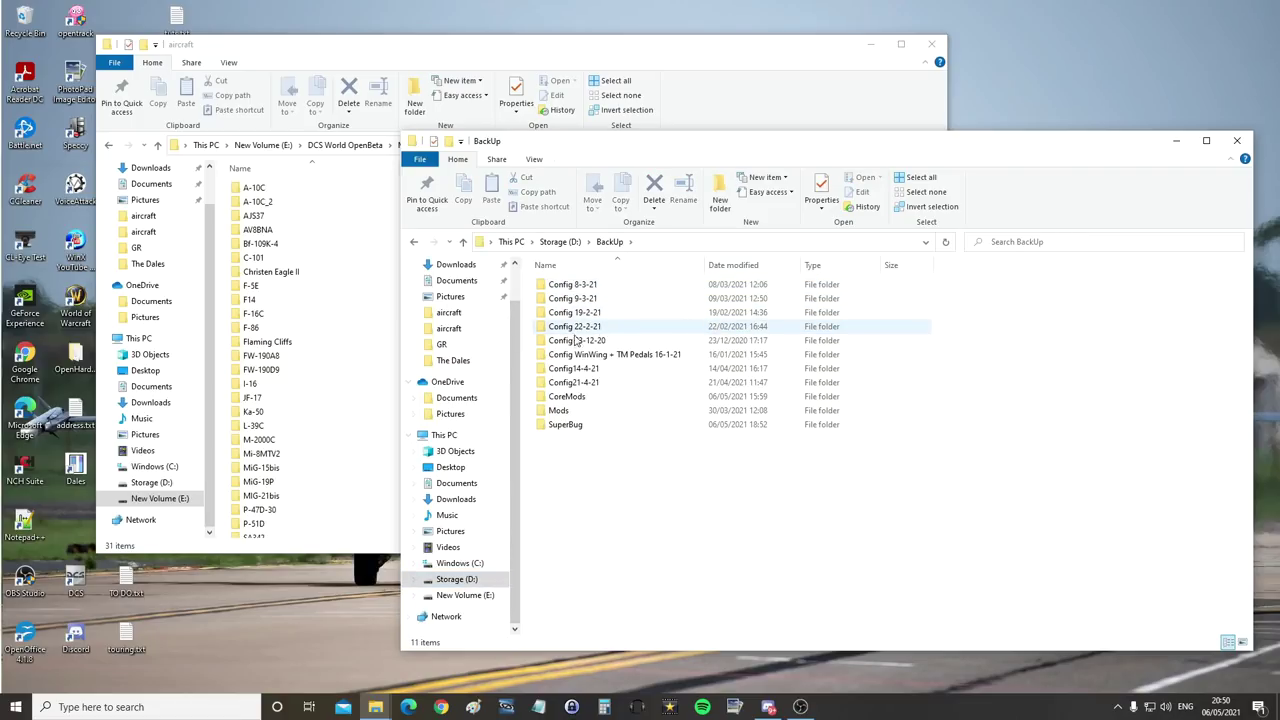
double_click(558, 411)
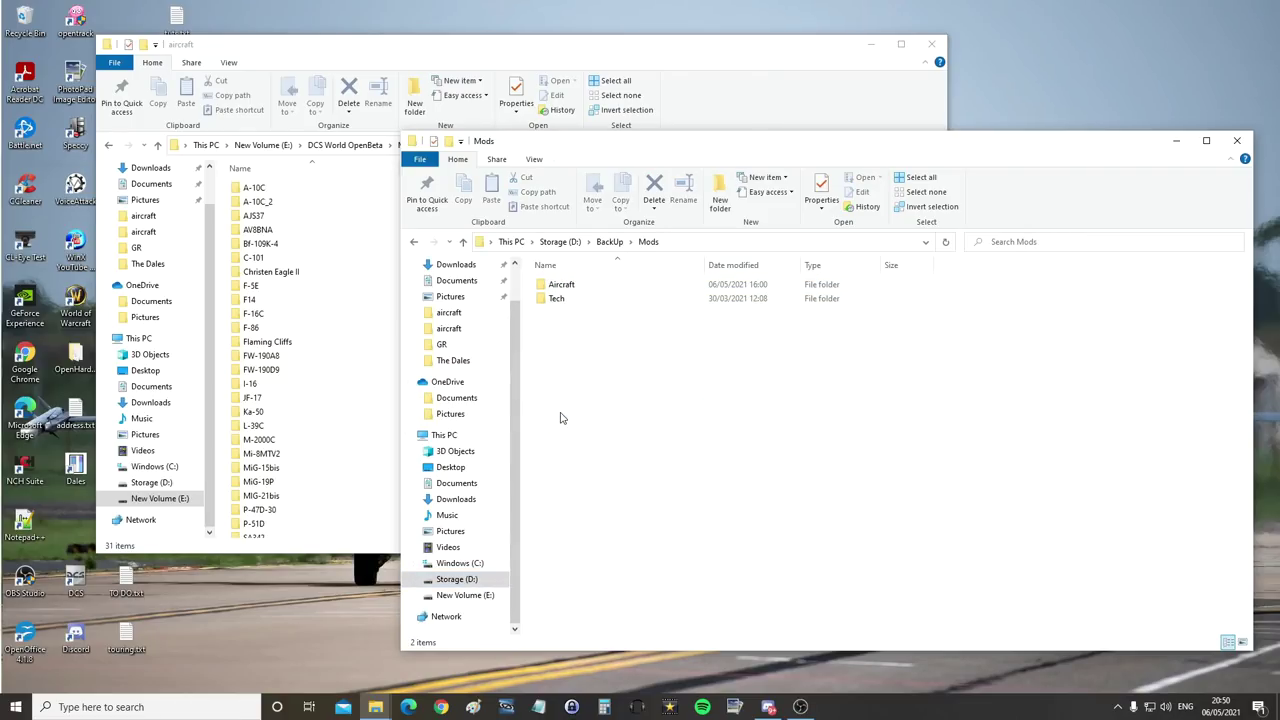
double_click(558, 285)
left_click(561, 383)
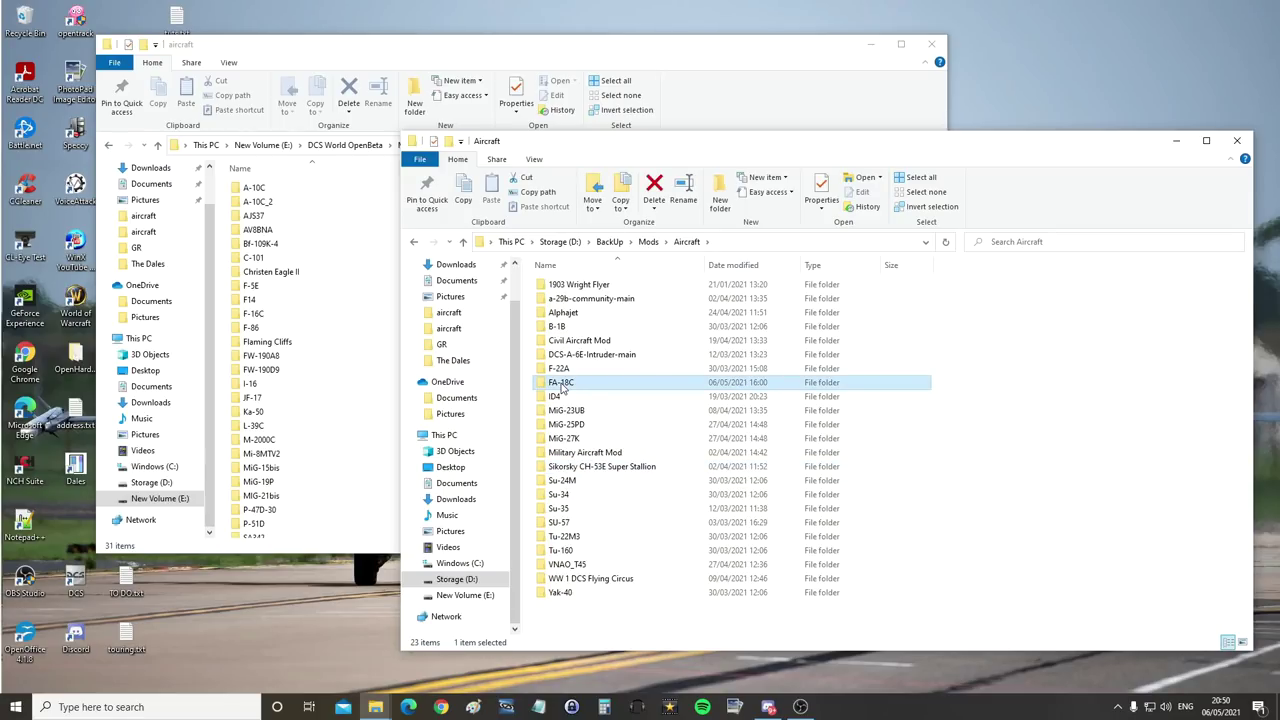
left_click(483, 46)
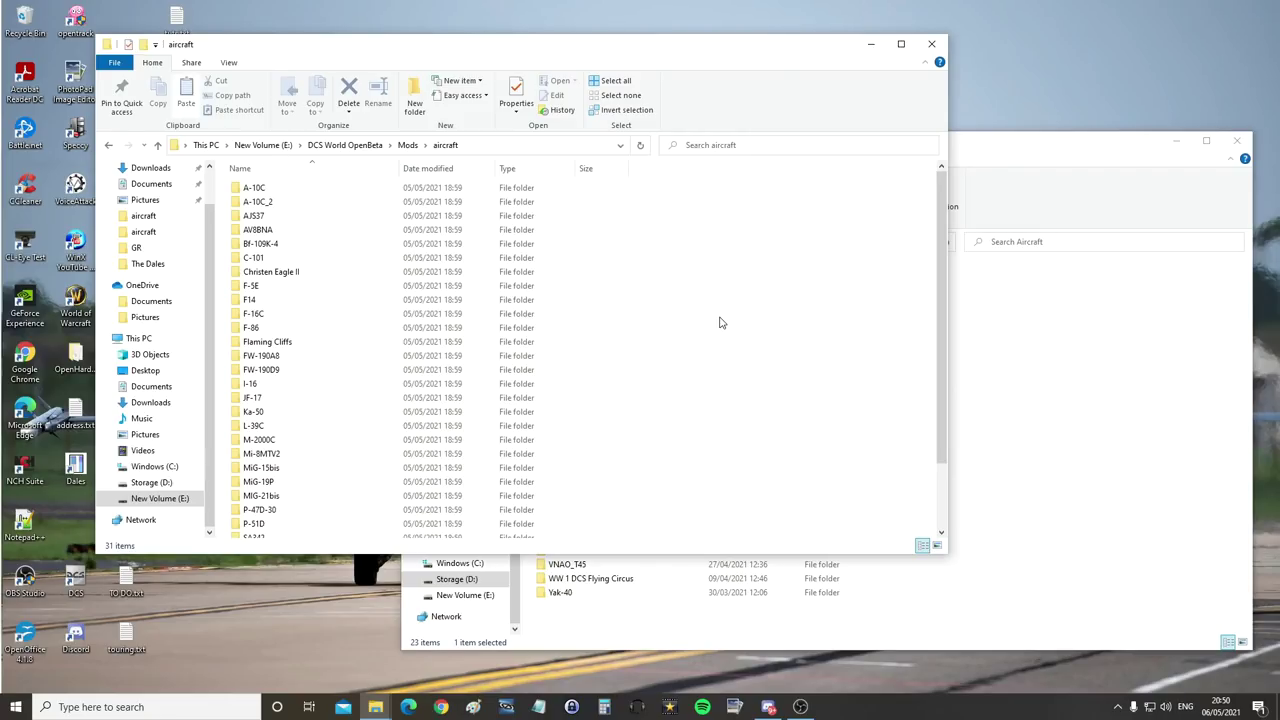
key("ctrl+v")
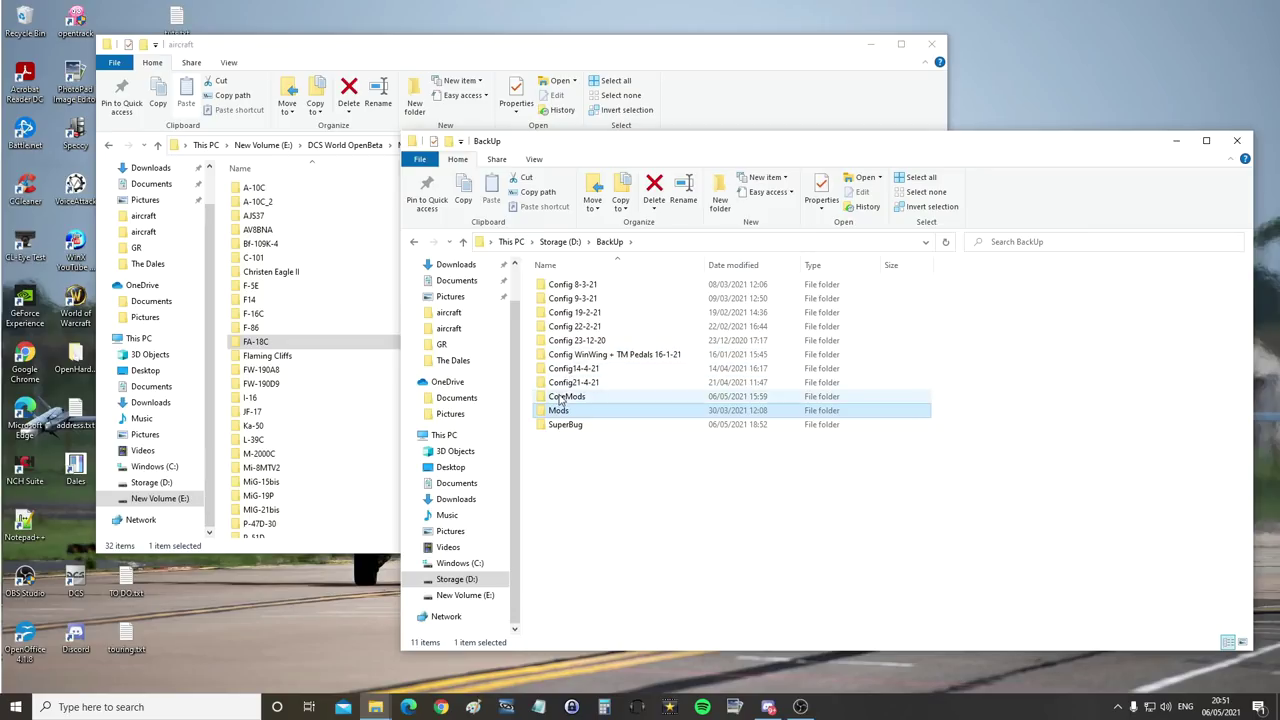
- Move the FA-18C folder from D:\BackUp\CoreMods\aircraft into the game's CoreMods\aircraft folder and close the game folder window
double_click(561, 397)
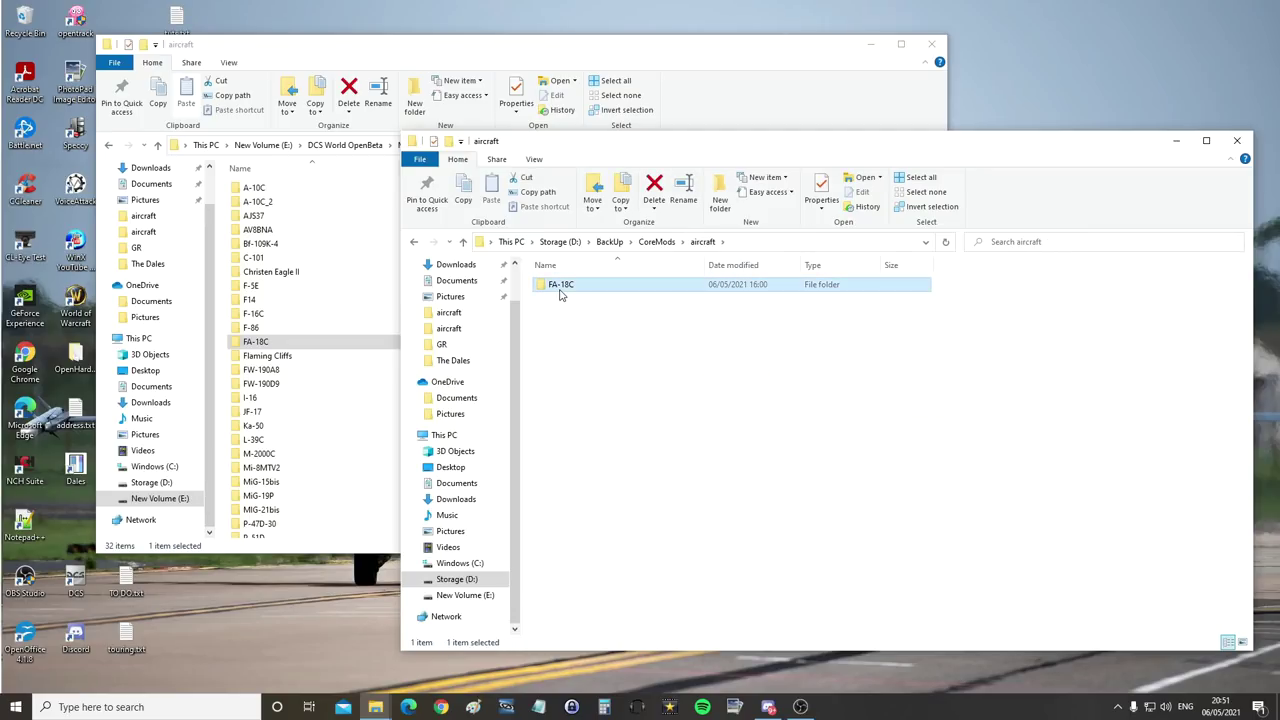
left_click(379, 95)
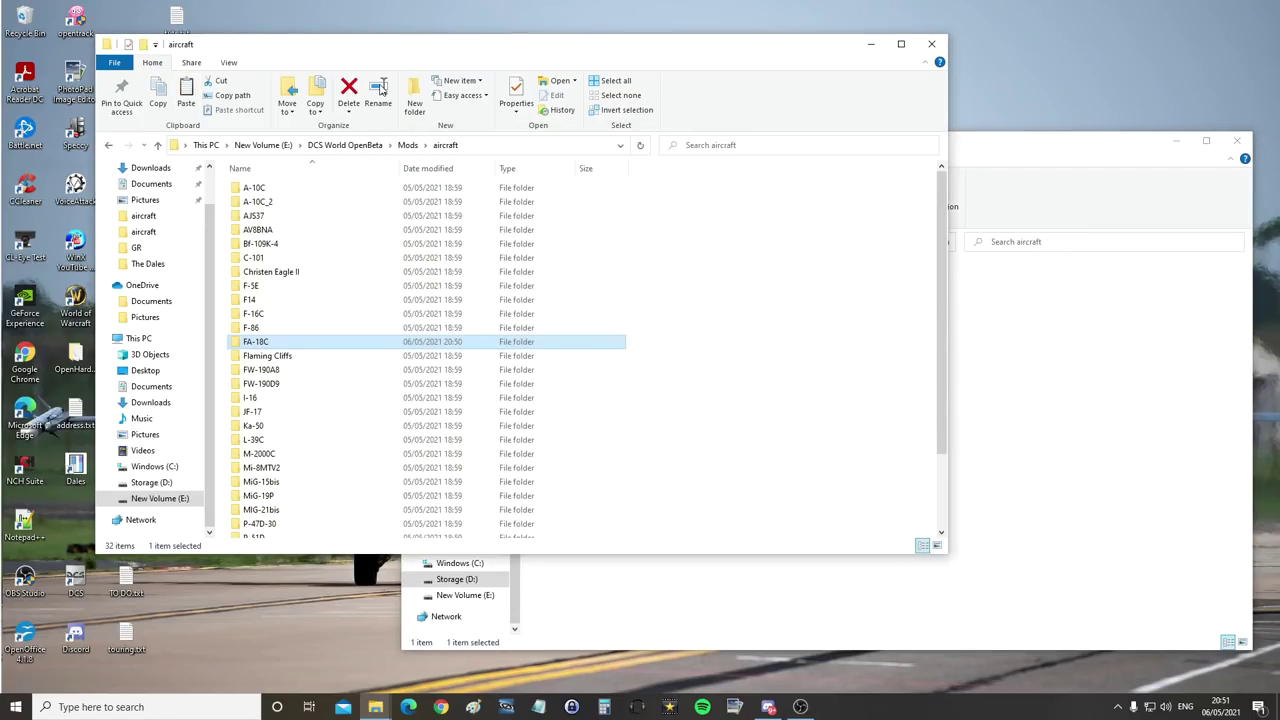
left_click(352, 146)
double_click(252, 273)
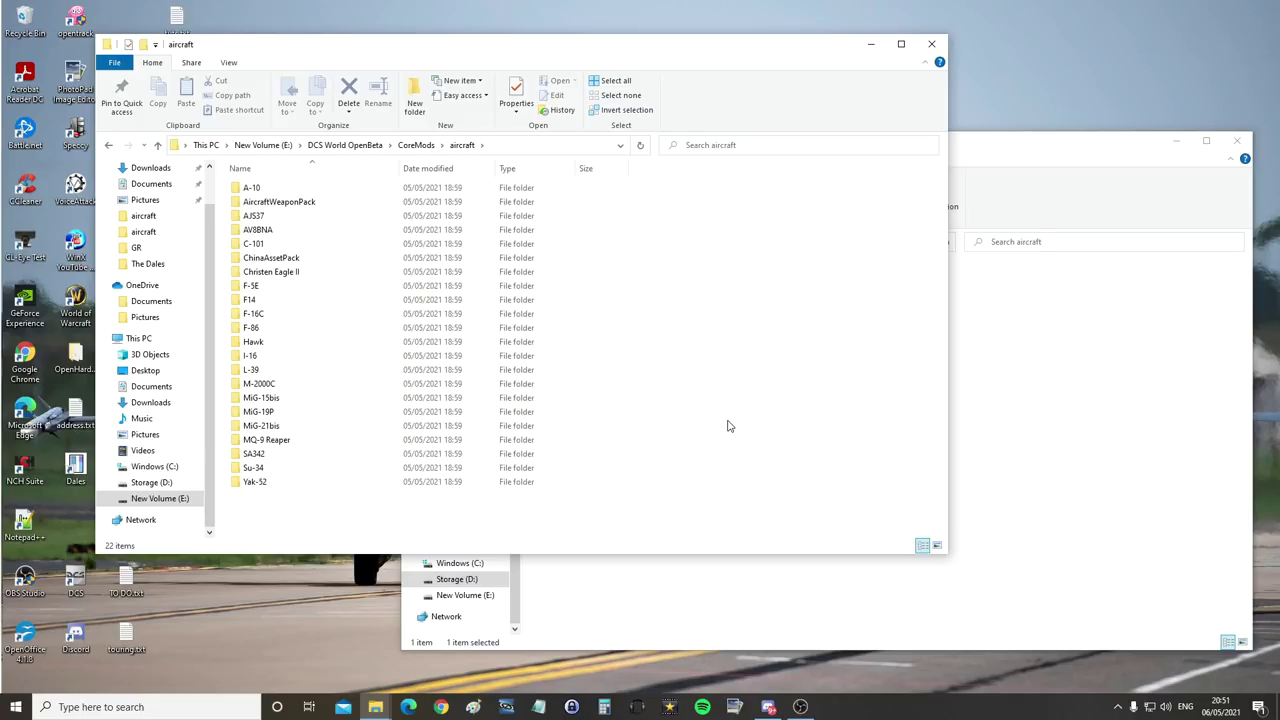
key("ctrl+v")
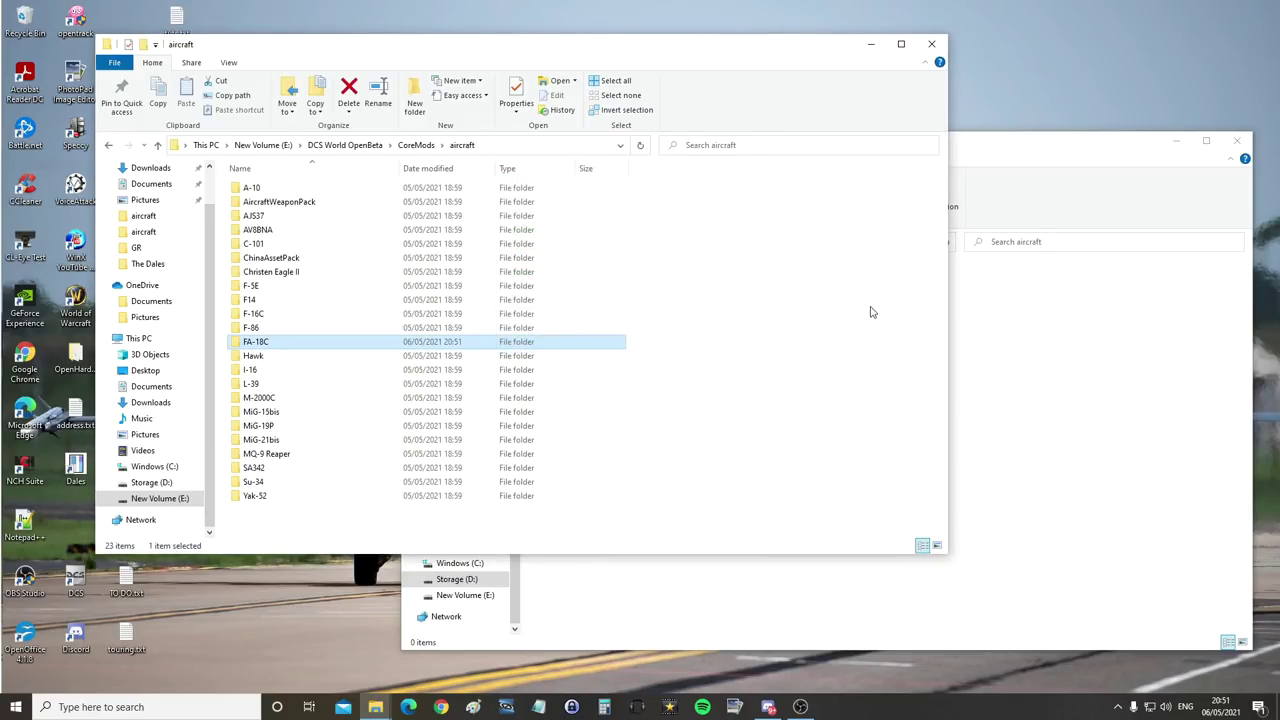
left_click(871, 311)
left_click(932, 45)
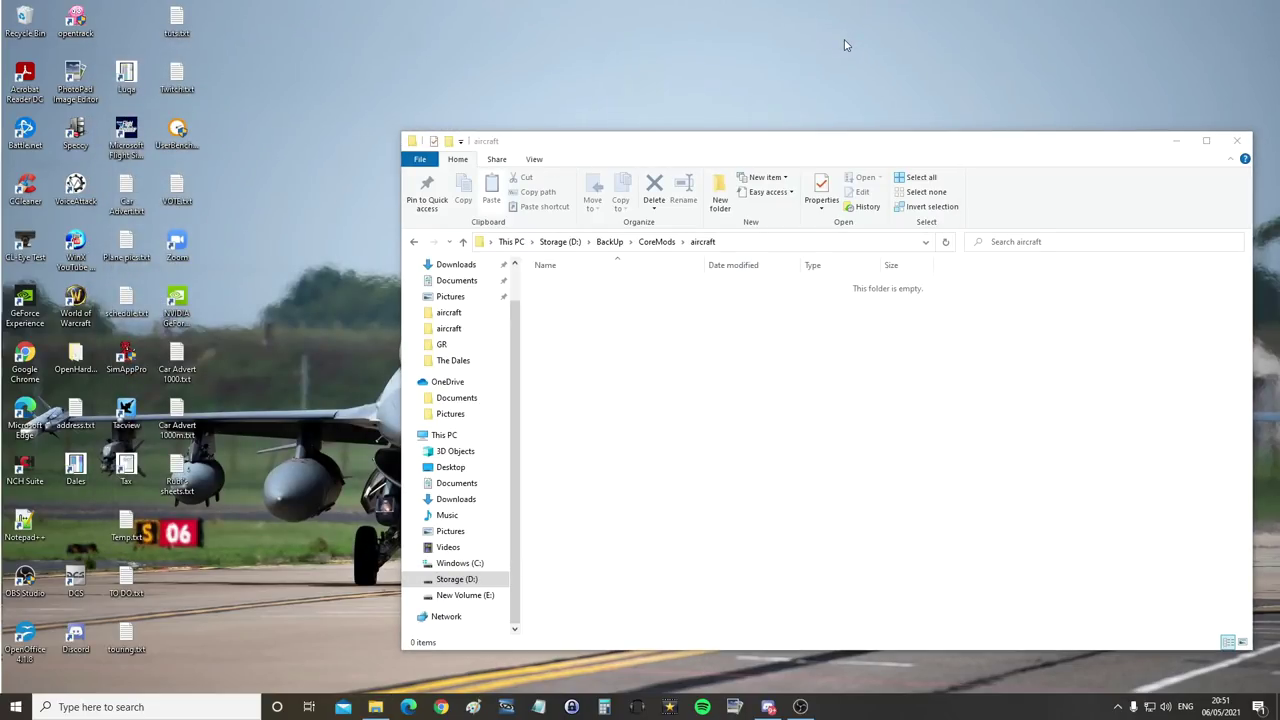